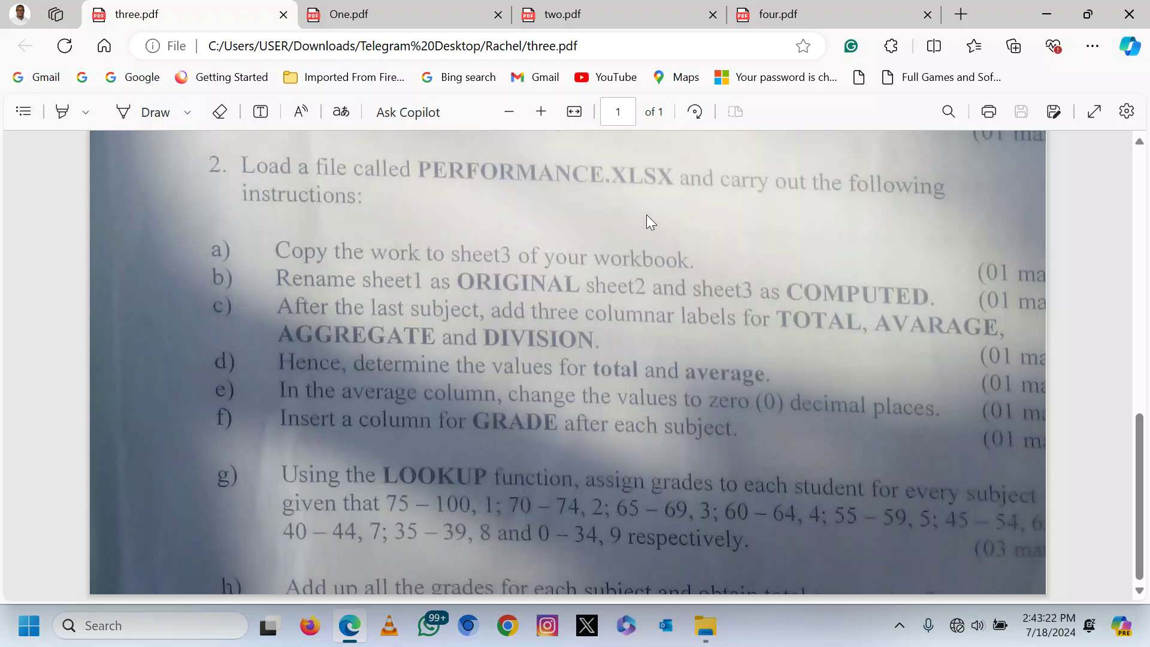
Step: Open PERFORMANCE.xlsx from the Desktop's S6 INTERNAL MOCKSUPPORT FILES folder in Excel
{"action": "mouse_move", "coordinate": [697, 638]}
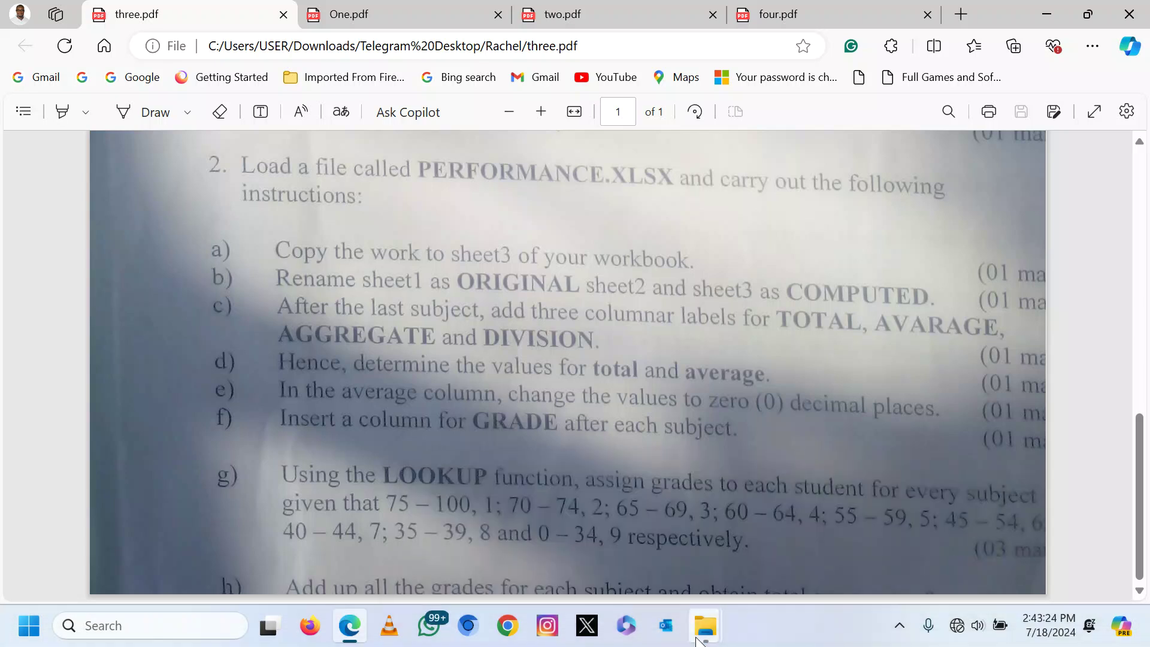
{"action": "left_click", "coordinate": [902, 515]}
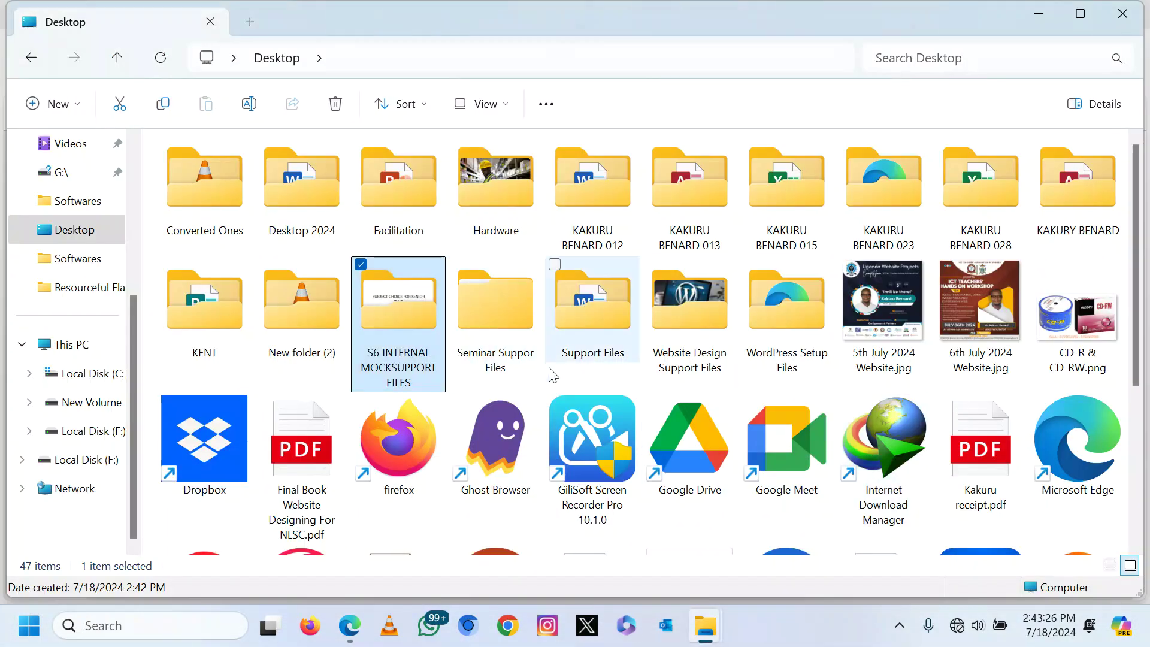
{"action": "double_click", "coordinate": [404, 311]}
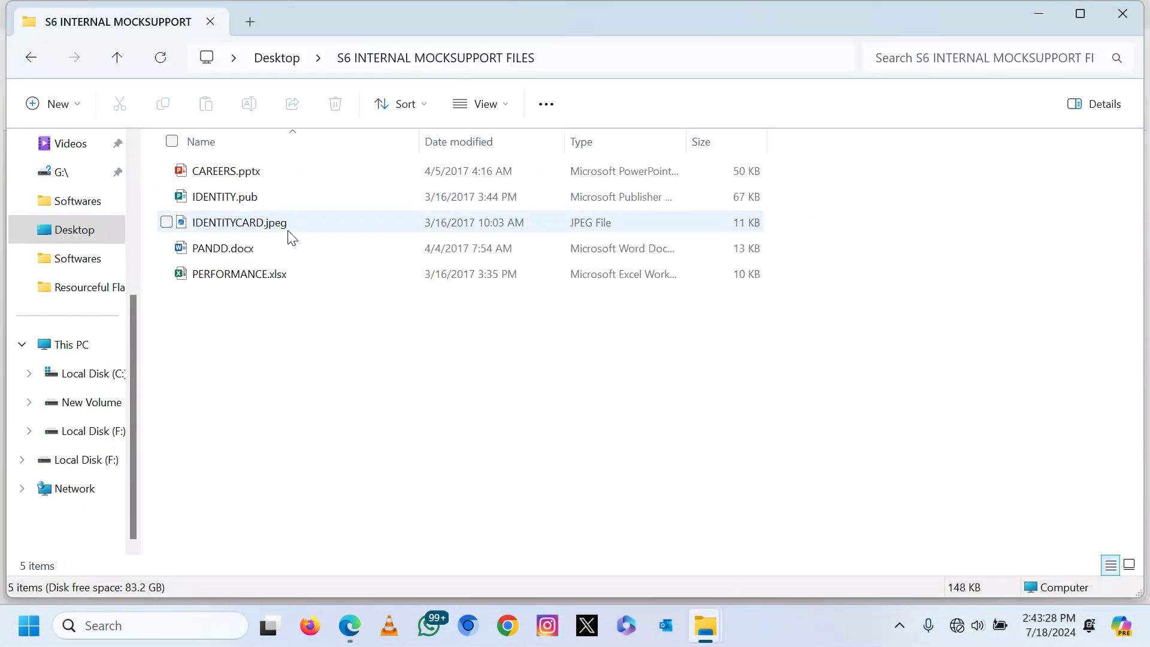
{"action": "double_click", "coordinate": [216, 281]}
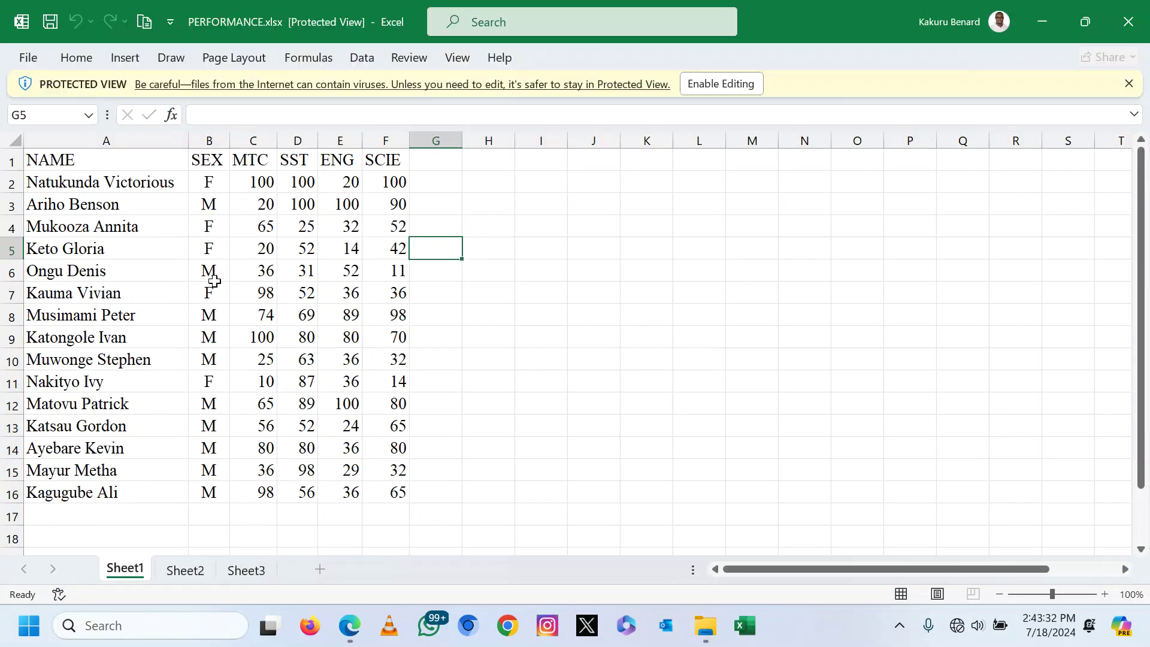
Step: Enable editing of PERFORMANCE.xlsx and start Save As with the folder browser
{"action": "left_click", "coordinate": [722, 87]}
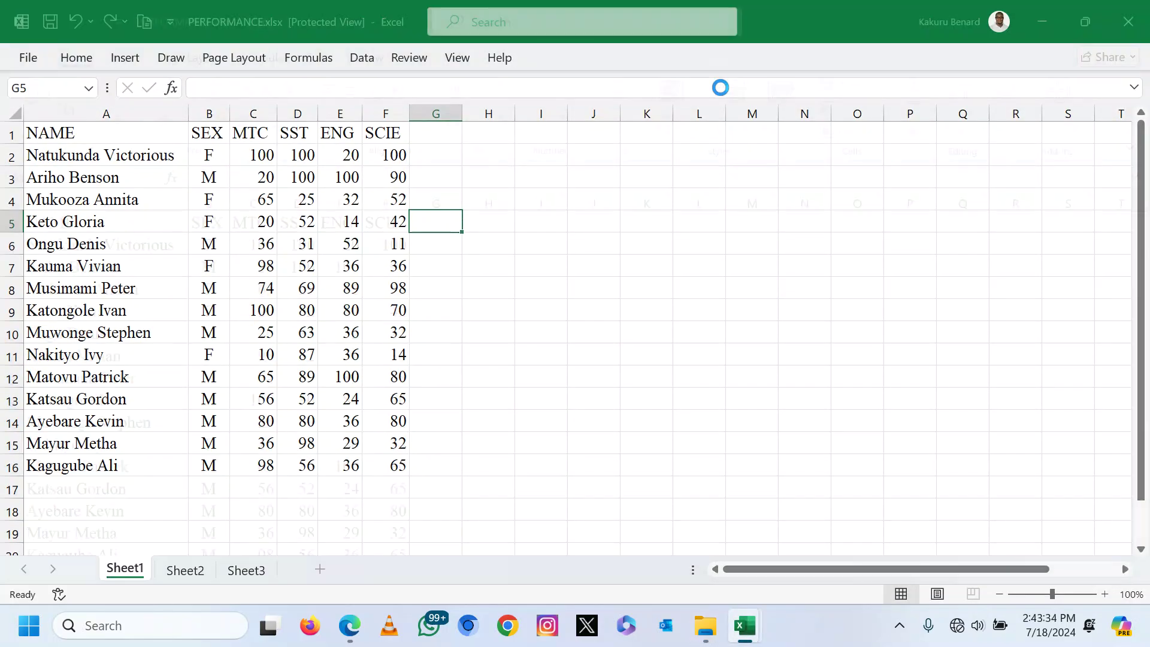
{"action": "left_click", "coordinate": [30, 58]}
{"action": "left_click", "coordinate": [70, 341]}
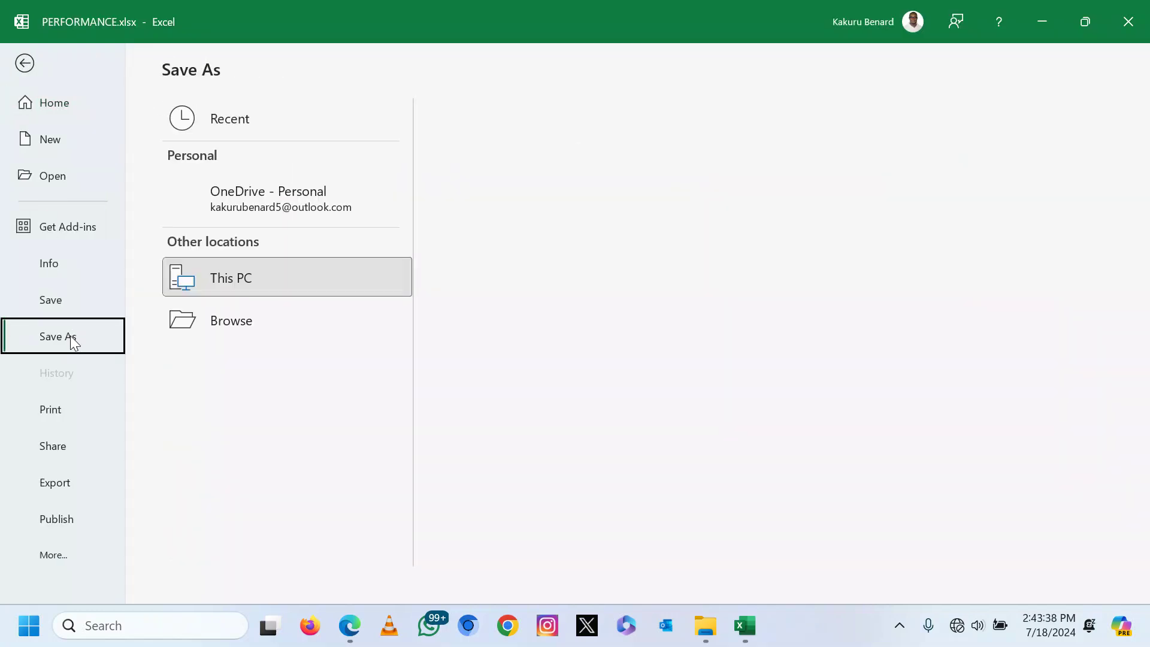
{"action": "left_click", "coordinate": [242, 375]}
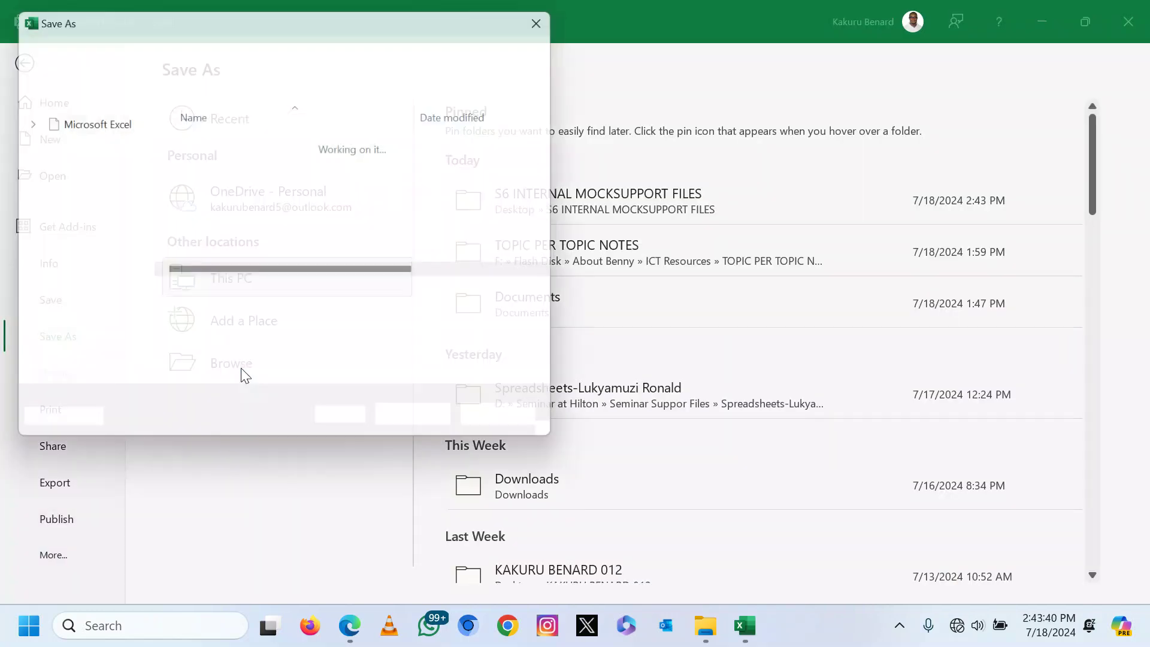
Step: Point the Save As dialog at the 013 folder on the Desktop
{"action": "left_click_drag", "start_coordinate": [139, 232], "coordinate": [134, 192]}
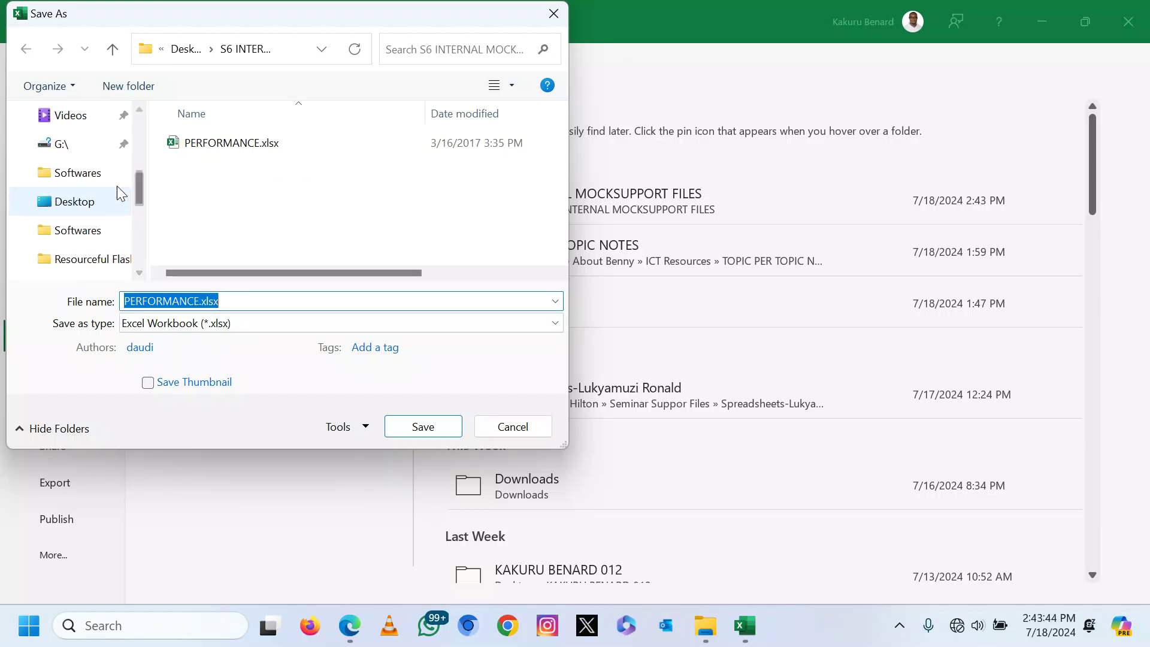
{"action": "left_click", "coordinate": [95, 198]}
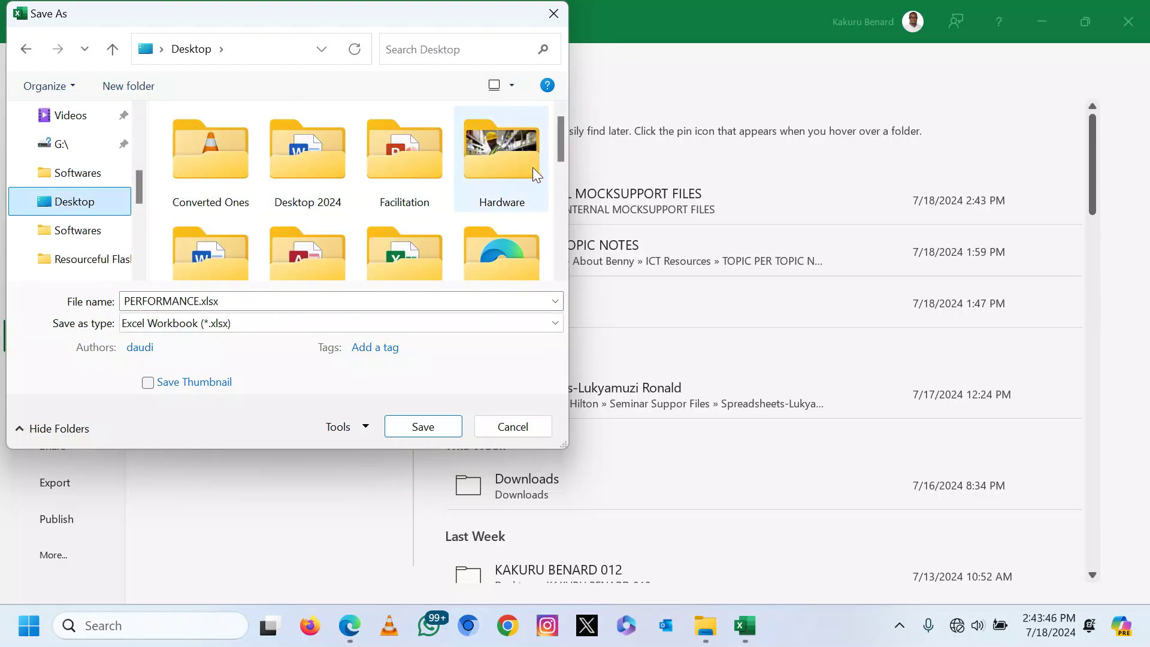
{"action": "left_click_drag", "start_coordinate": [559, 148], "coordinate": [559, 177]}
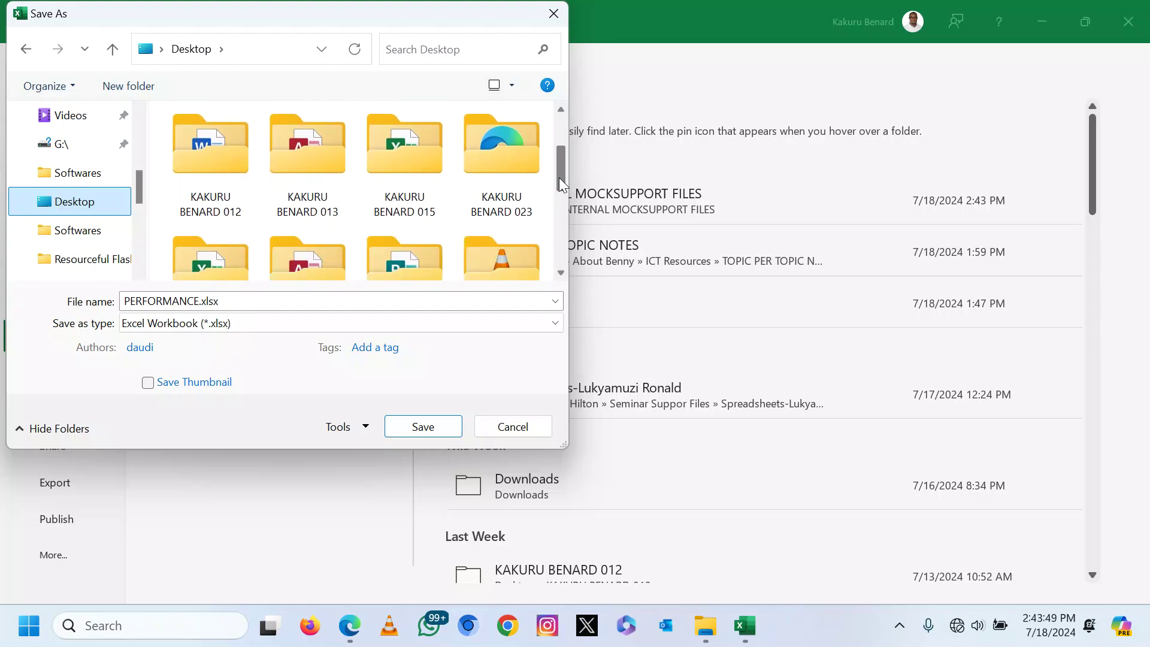
{"action": "double_click", "coordinate": [312, 171]}
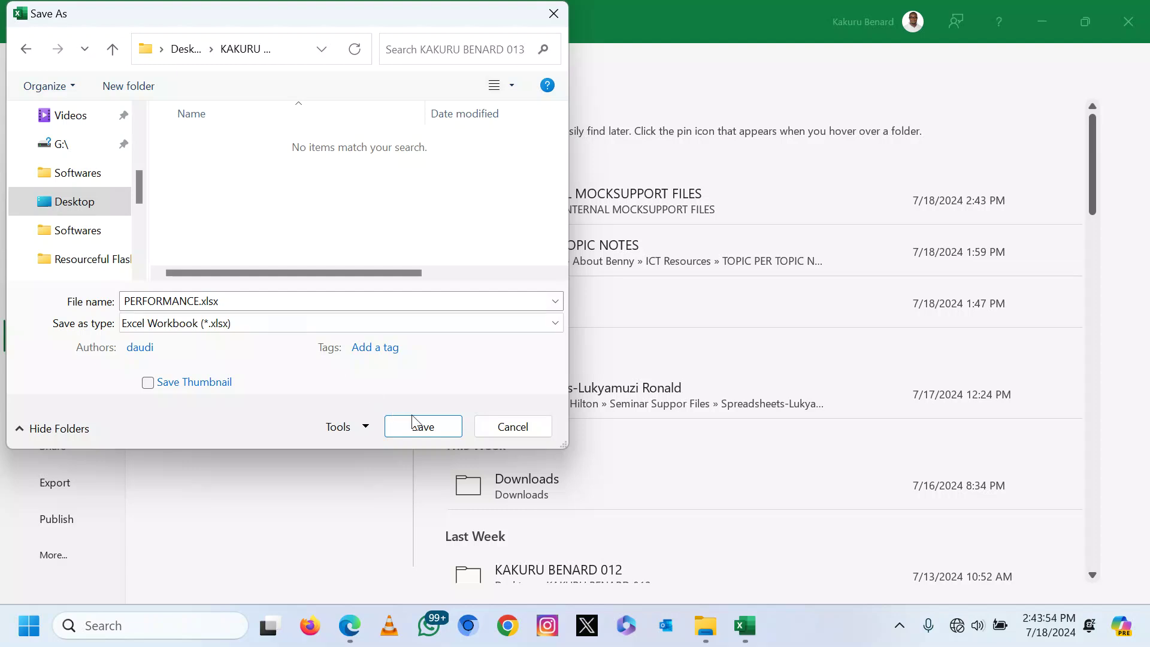
{"action": "left_click", "coordinate": [350, 612]}
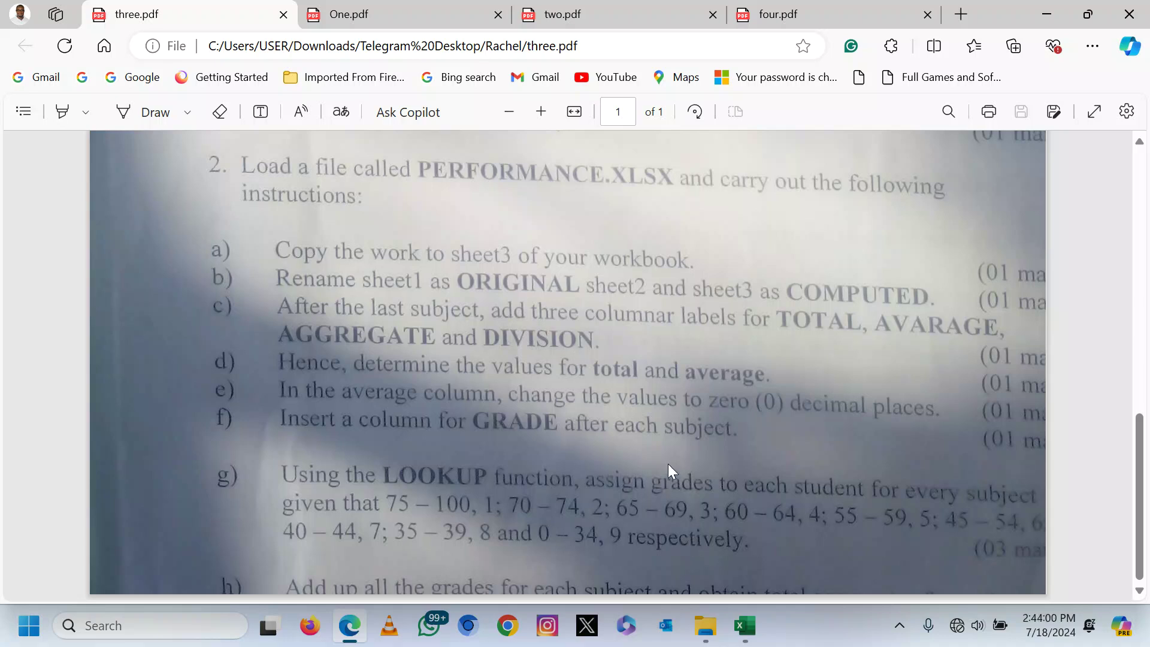
{"action": "left_click", "coordinate": [400, 8]}
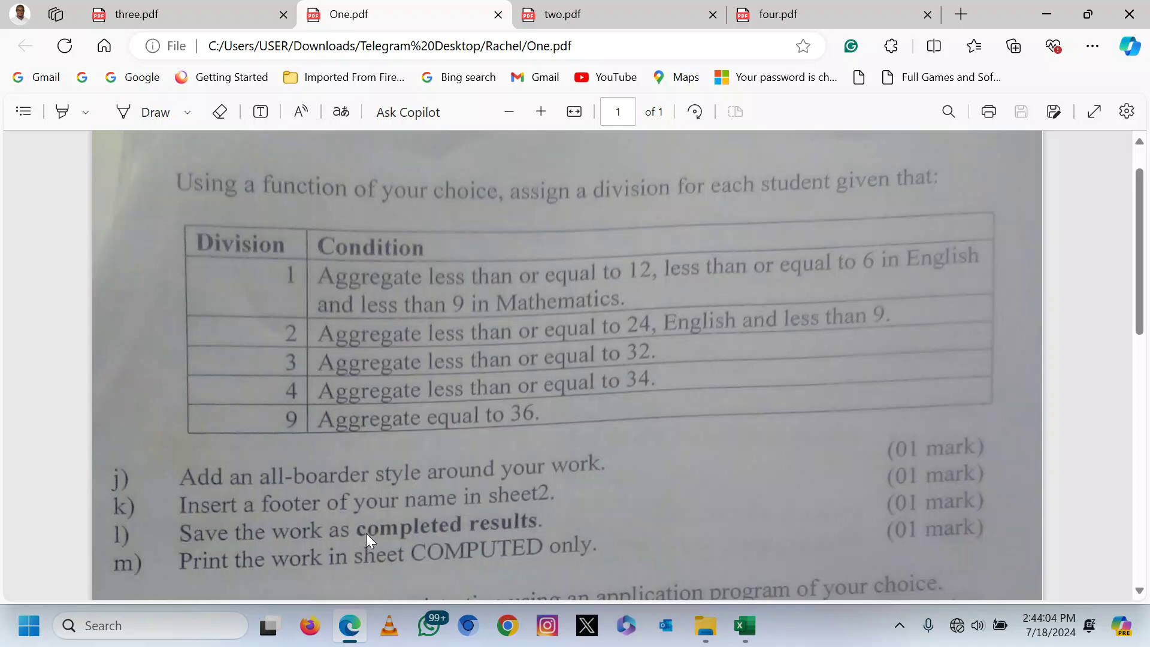
{"action": "left_click", "coordinate": [231, 10]}
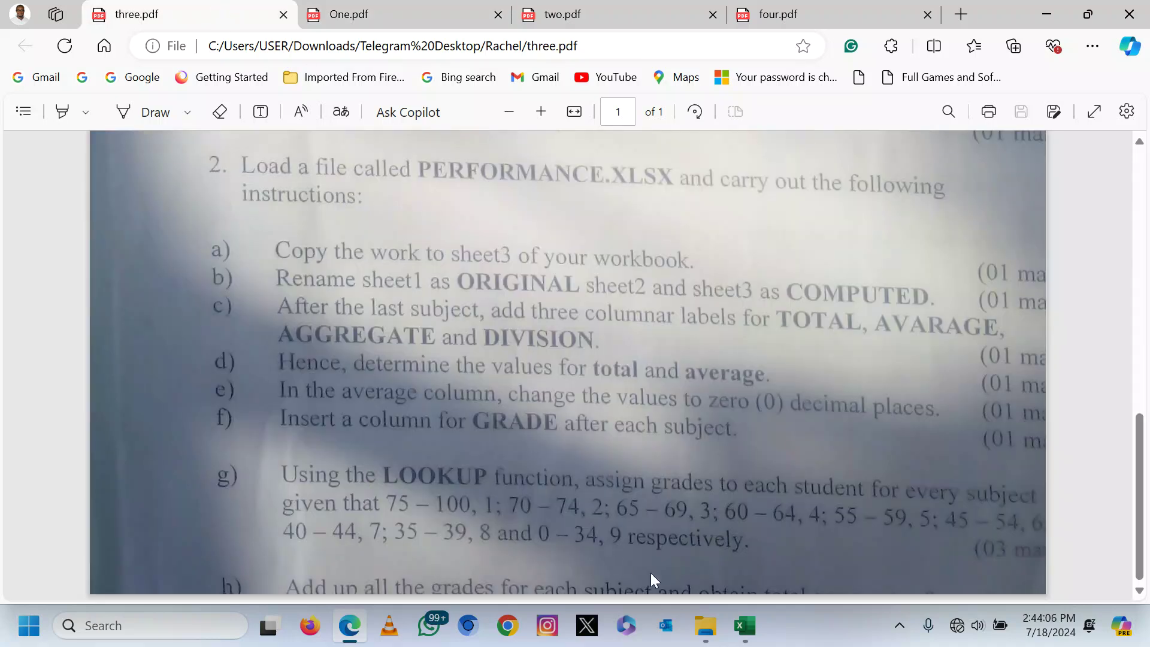
{"action": "left_click", "coordinate": [415, 8]}
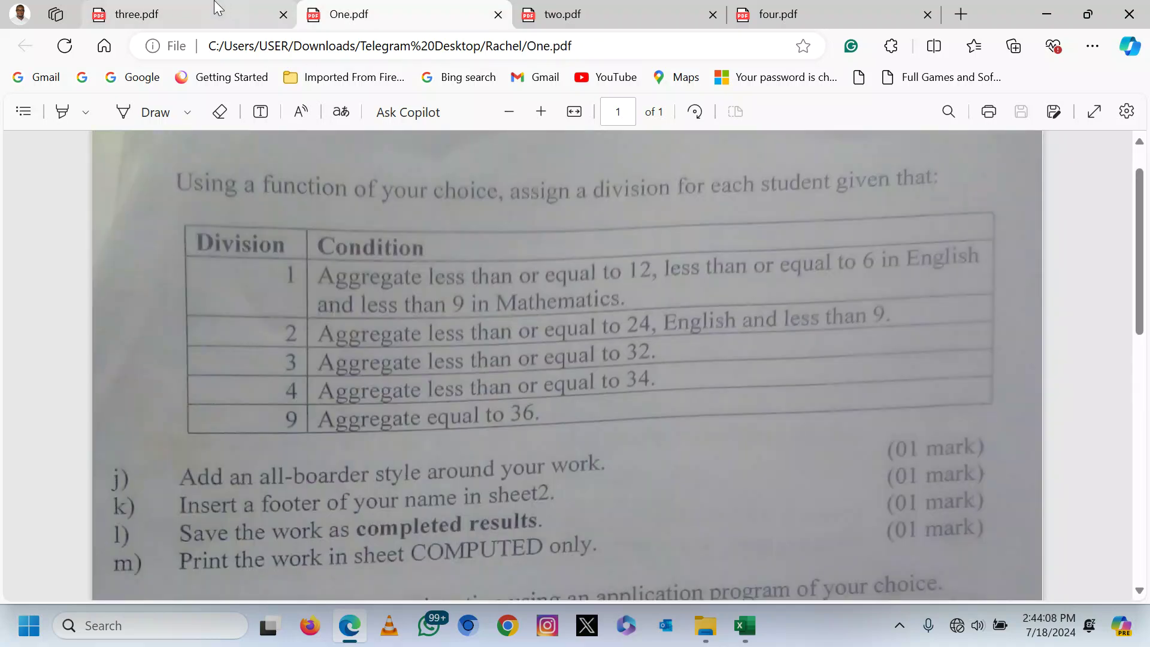
{"action": "left_click", "coordinate": [218, 10]}
Step: Save the workbook as 'Completed Results' in the 013 folder
{"action": "left_click", "coordinate": [758, 643]}
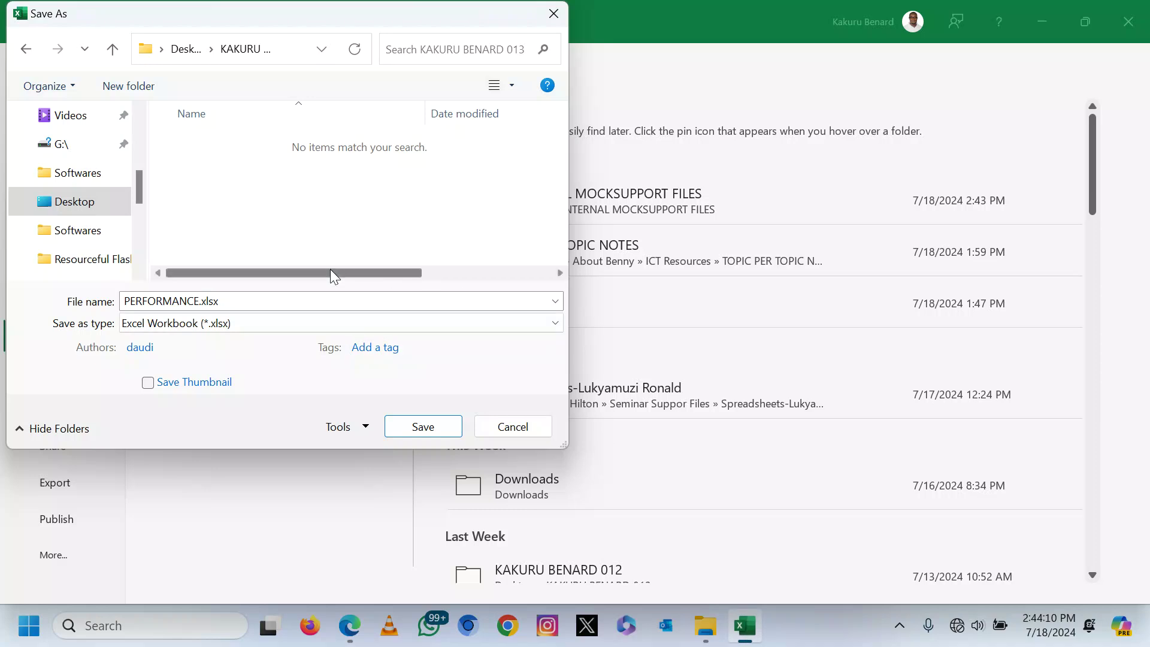
{"action": "left_click", "coordinate": [246, 303]}
{"action": "type", "text": "C"}
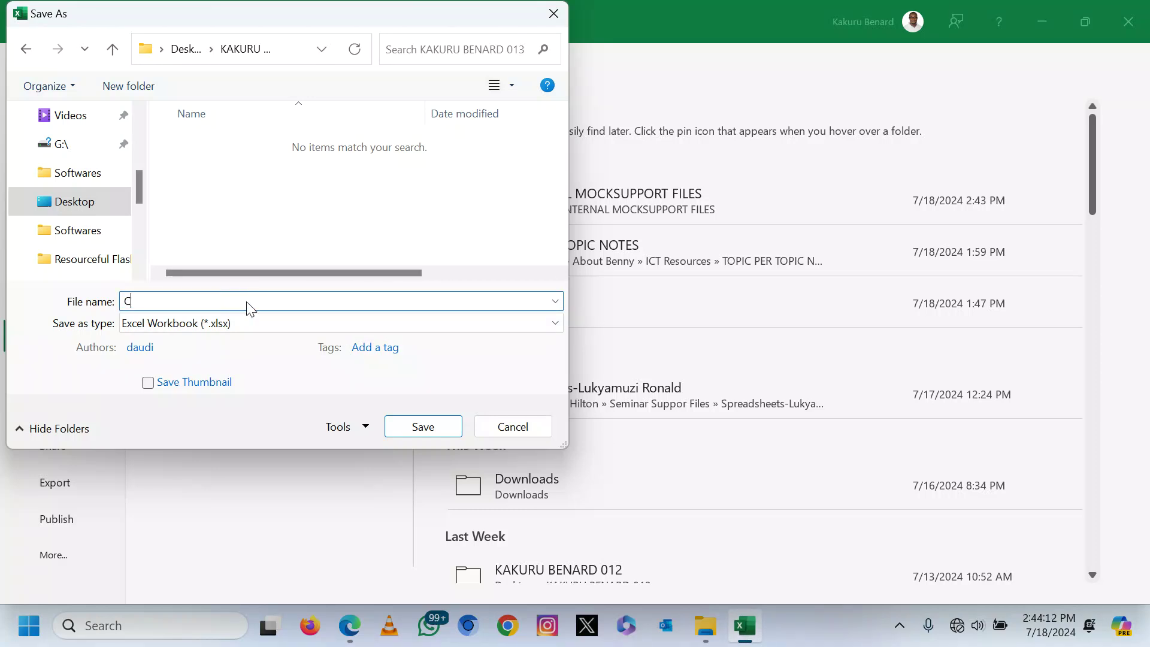
{"action": "type", "text": "ompleted R"}
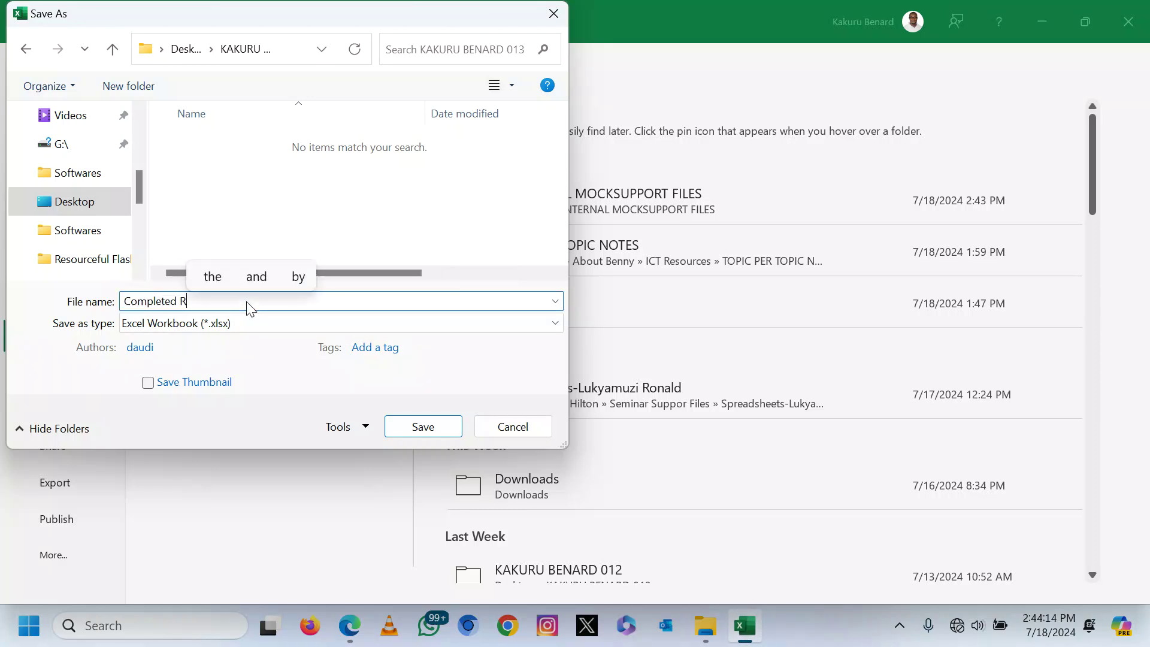
{"action": "type", "text": "esults"}
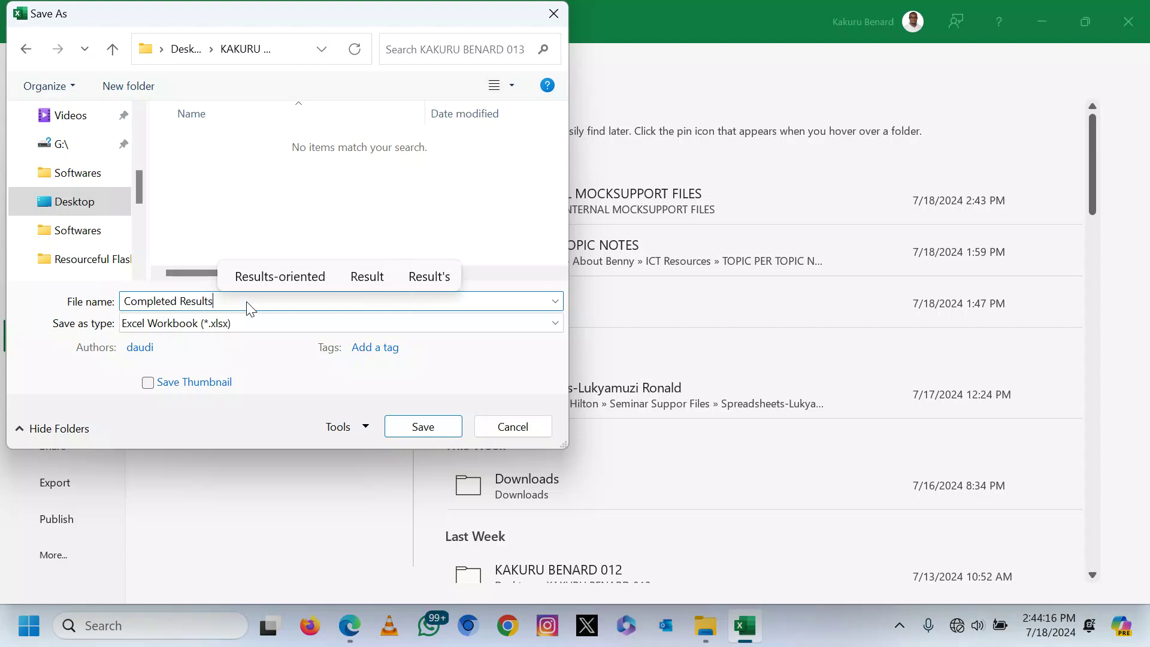
{"action": "key", "text": "Return"}
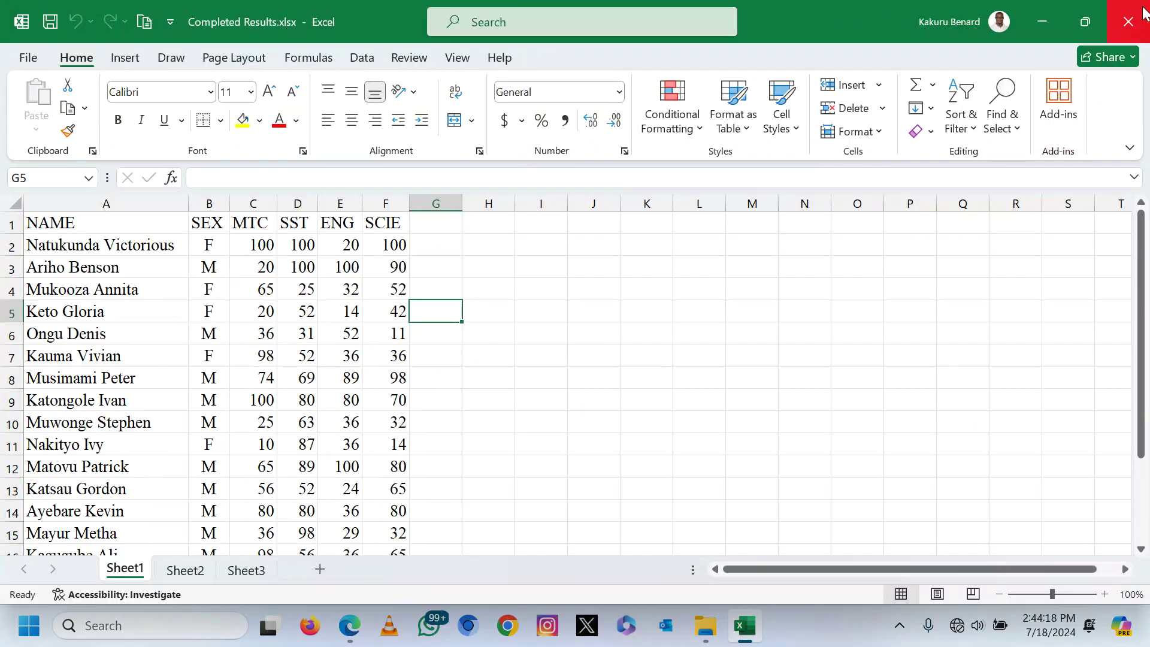
Step: Close Excel and reopen Completed Results.xlsx from the 013 folder
{"action": "left_click", "coordinate": [1144, 10]}
{"action": "mouse_move", "coordinate": [707, 640]}
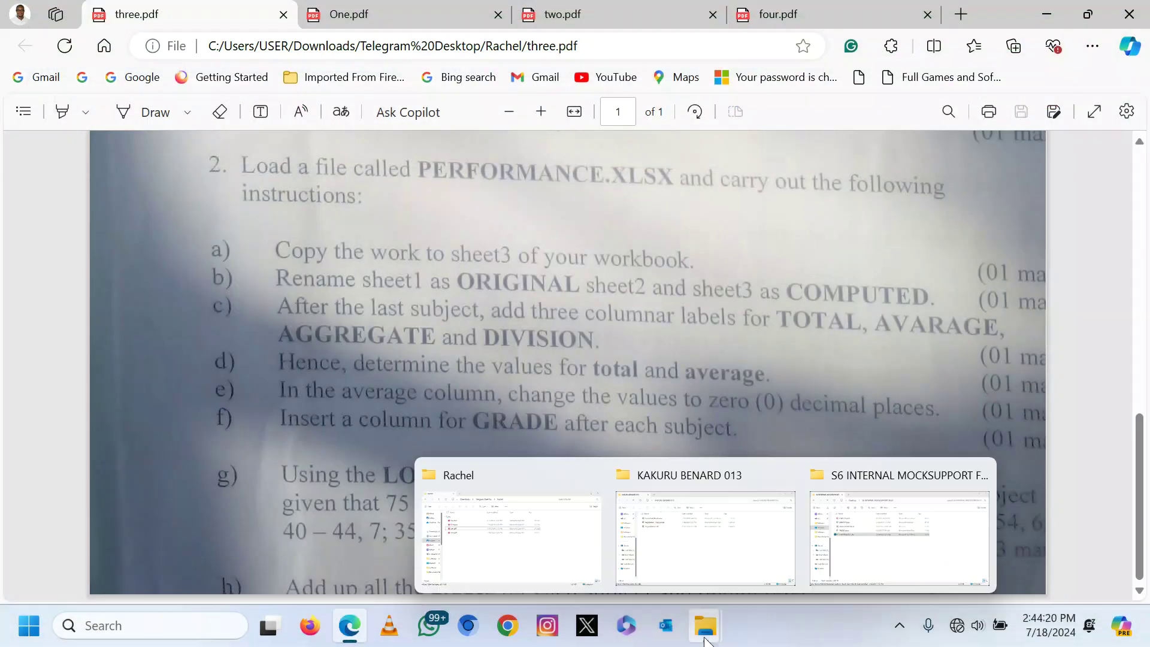
{"action": "left_click", "coordinate": [719, 558]}
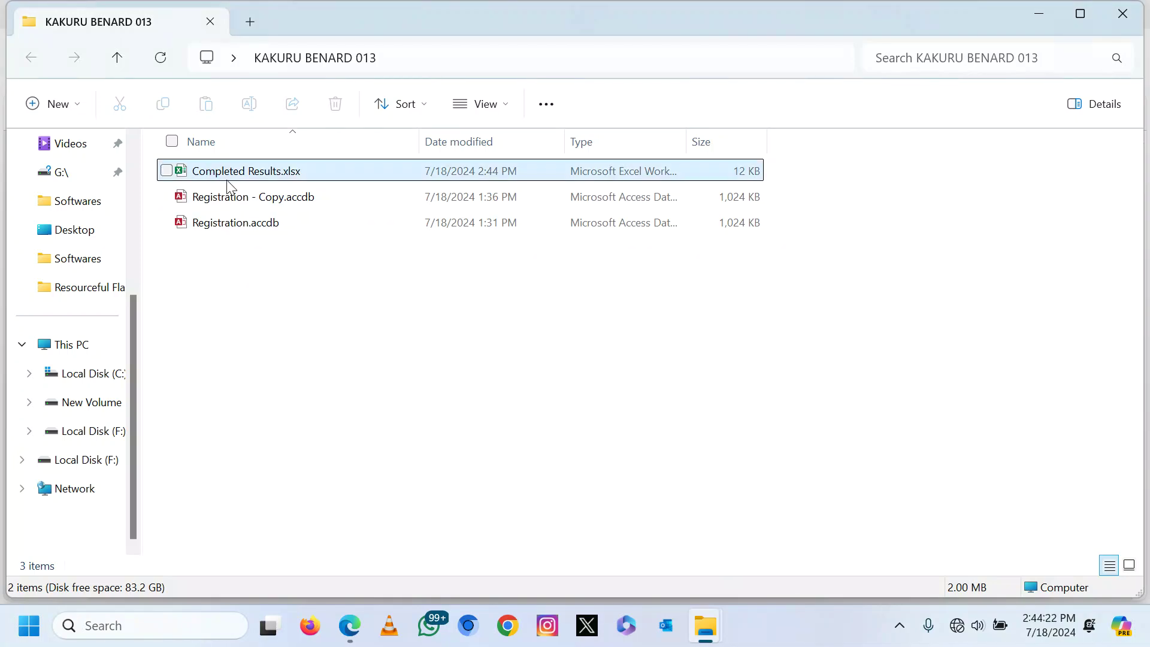
{"action": "double_click", "coordinate": [222, 175]}
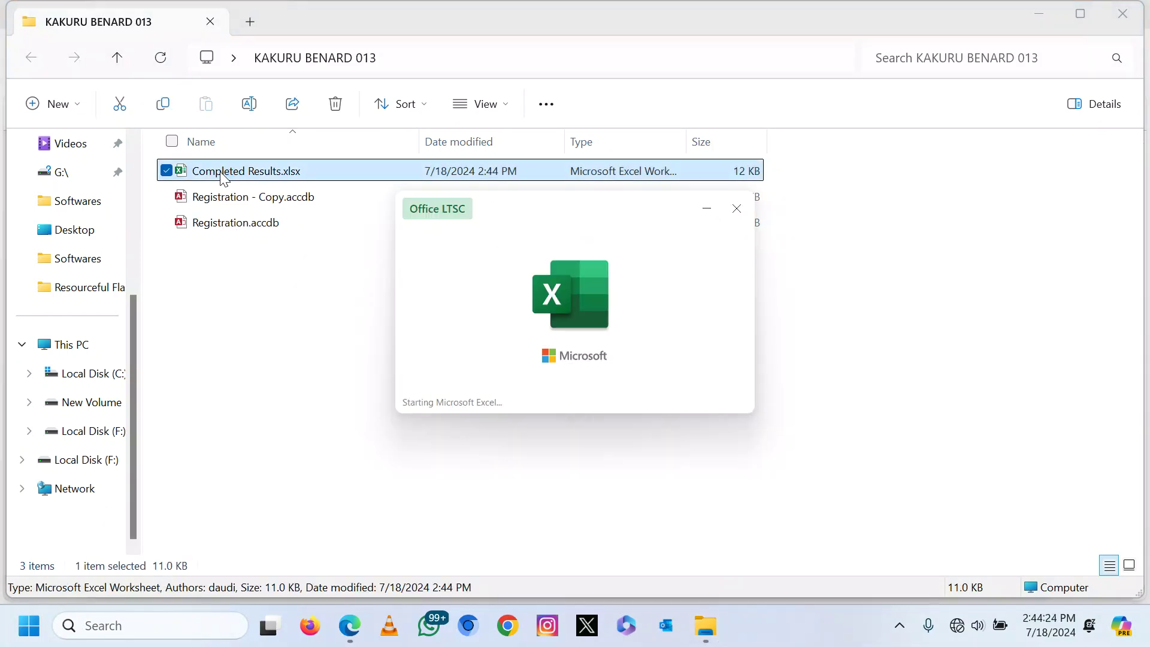
Step: Select and copy the entire student marks sheet on Sheet1
{"action": "left_click", "coordinate": [468, 444]}
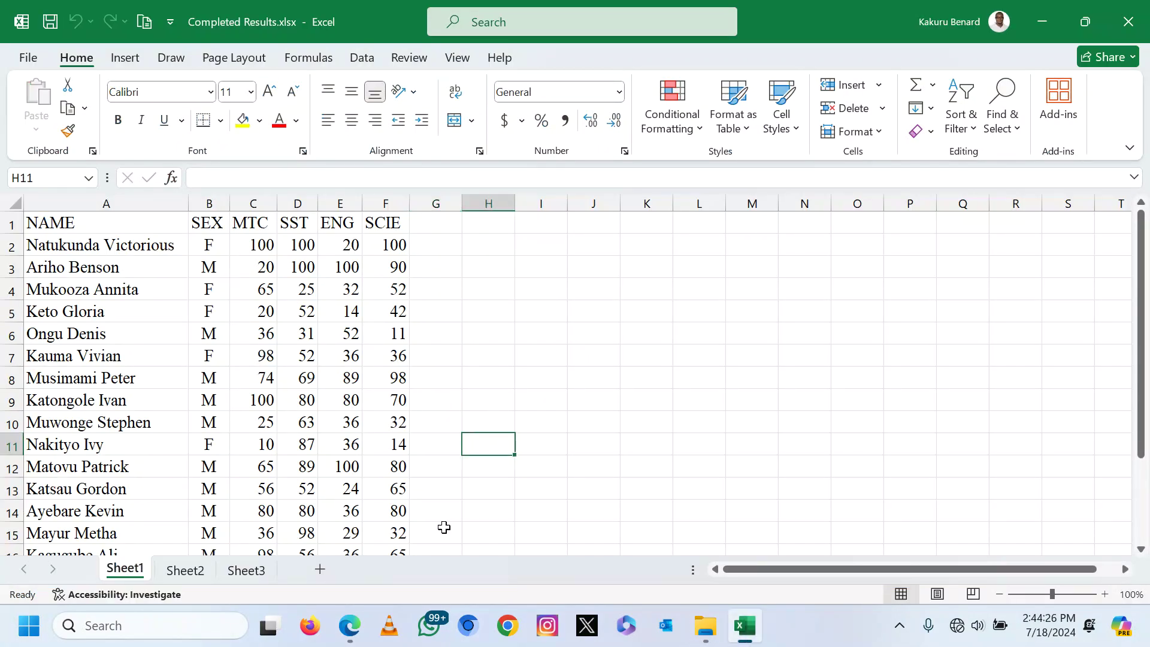
{"action": "left_click", "coordinate": [349, 625]}
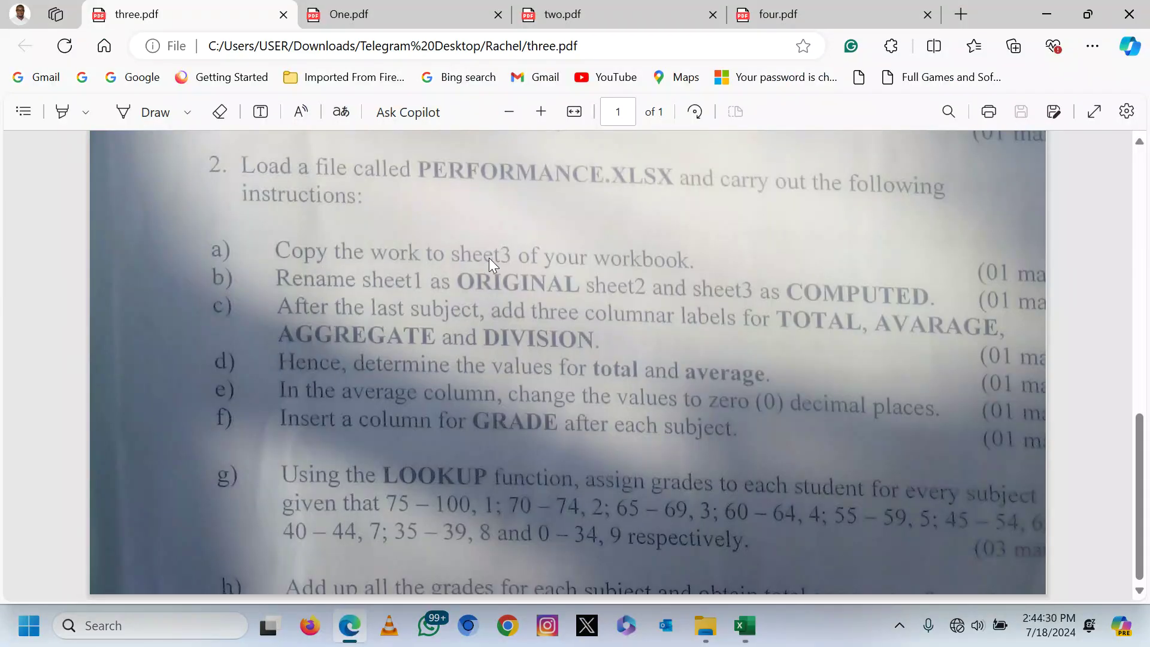
{"action": "left_click", "coordinate": [743, 624]}
{"action": "left_click", "coordinate": [259, 382]}
{"action": "key", "text": "ctrl+a"}
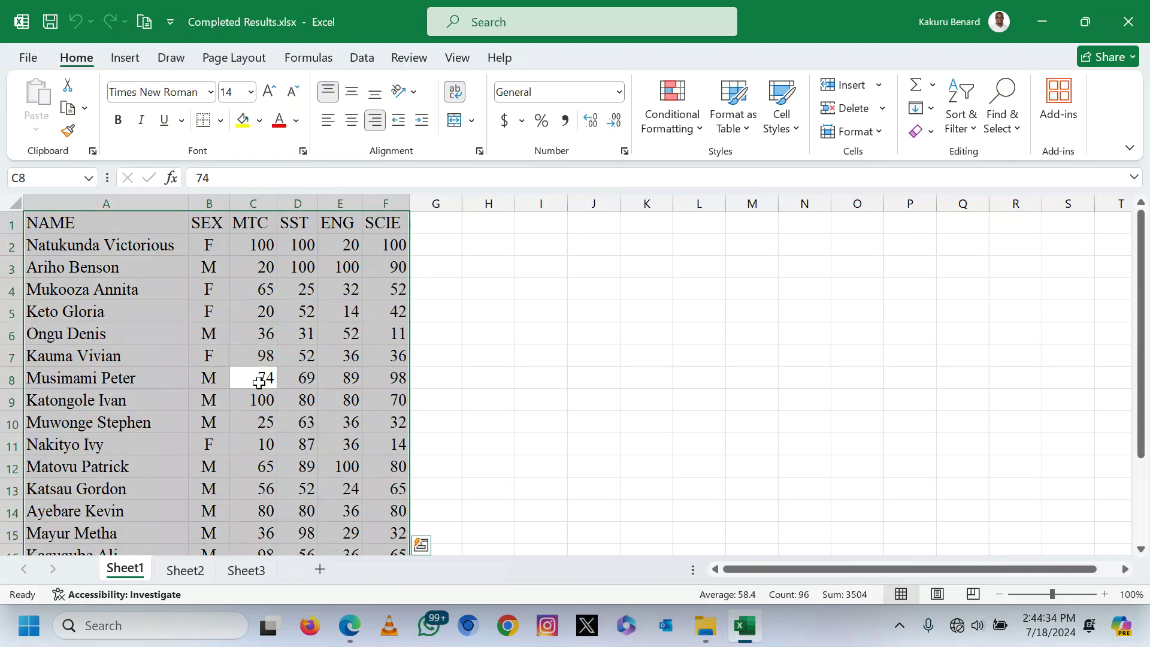
{"action": "key", "text": "ctrl+a"}
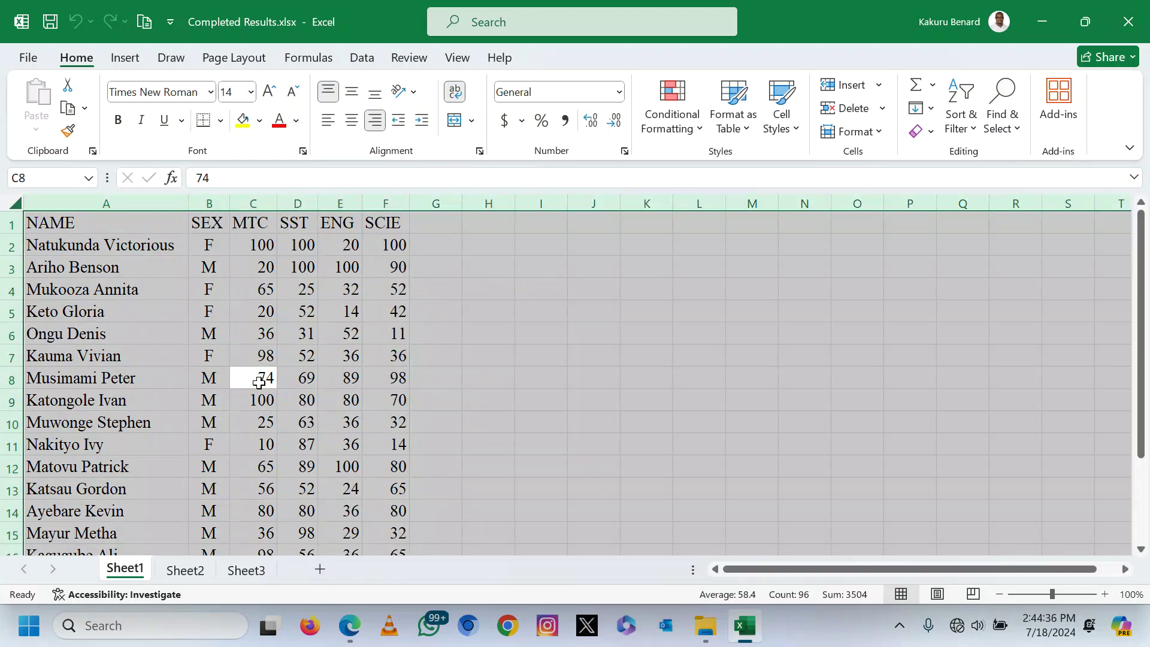
{"action": "key", "text": "ctrl+c"}
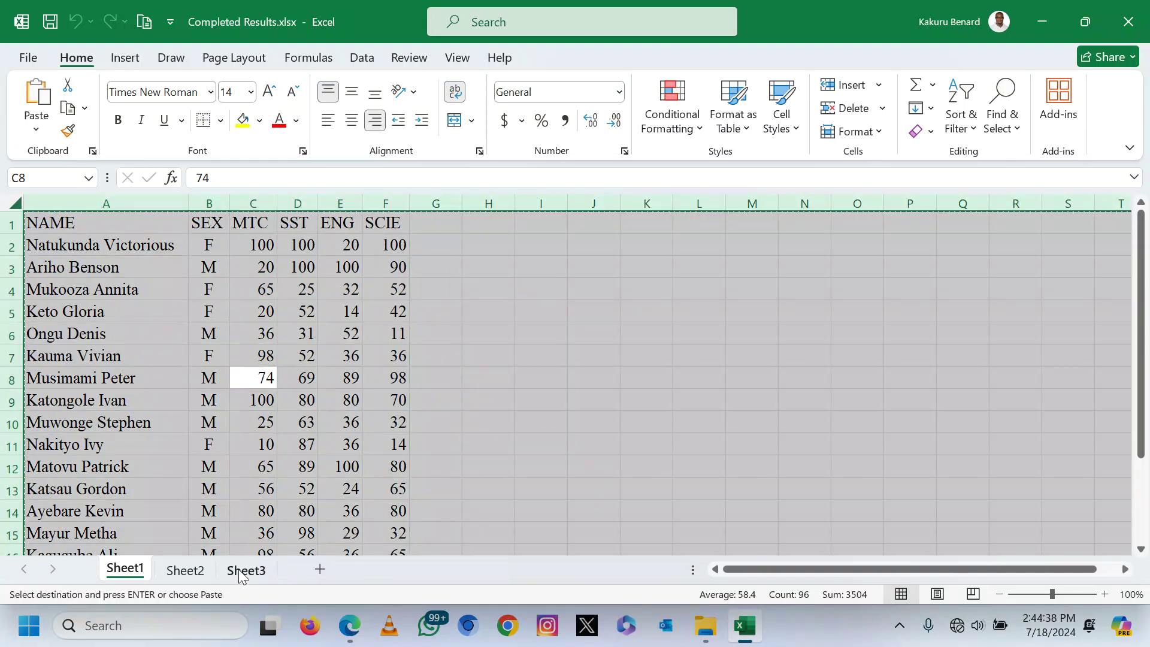
Step: Paste the copied marks table into Sheet3, leaving Sheet2 empty
{"action": "left_click", "coordinate": [243, 572]}
{"action": "left_click", "coordinate": [37, 103]}
{"action": "left_click", "coordinate": [437, 399]}
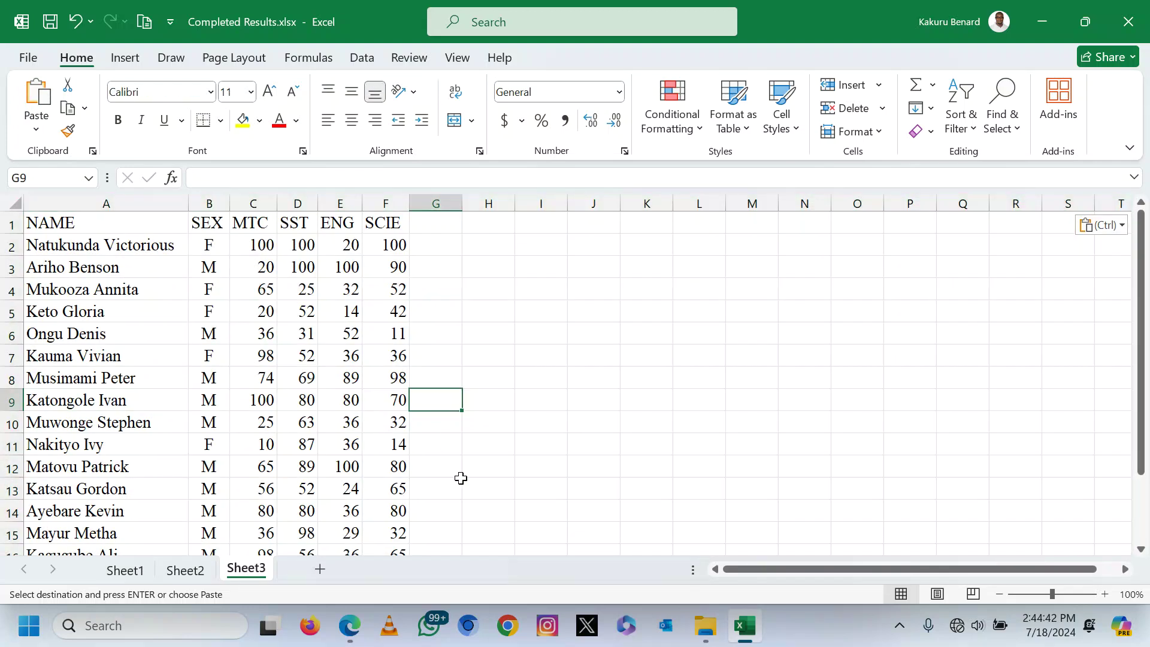
{"action": "left_click", "coordinate": [184, 571]}
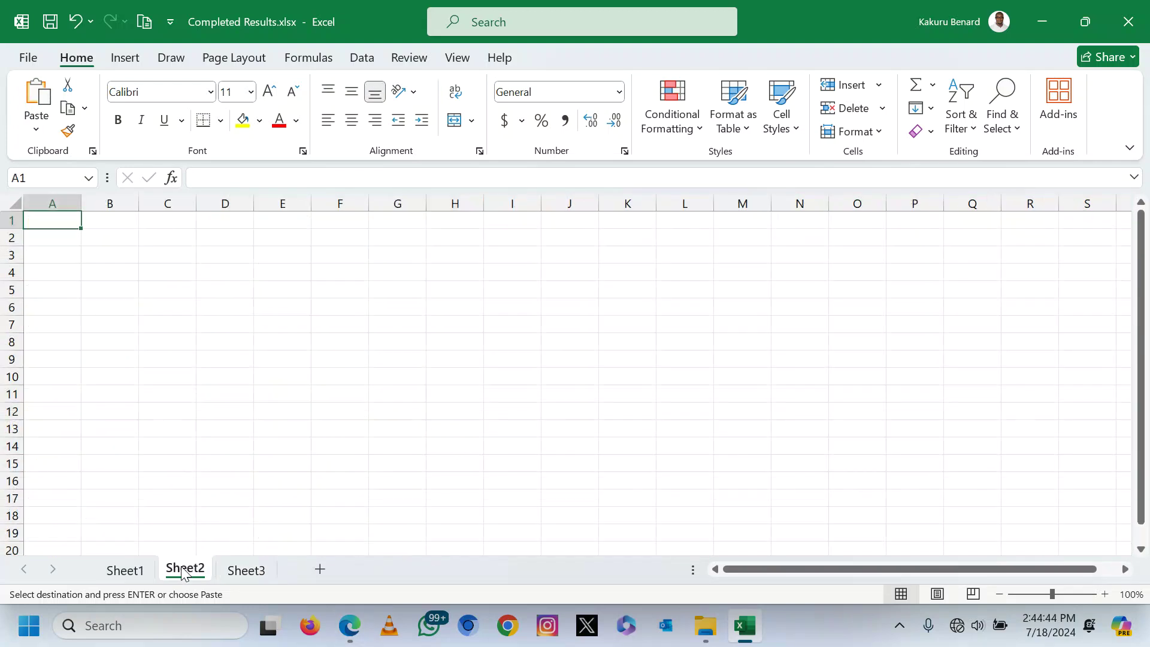
{"action": "left_click", "coordinate": [239, 571]}
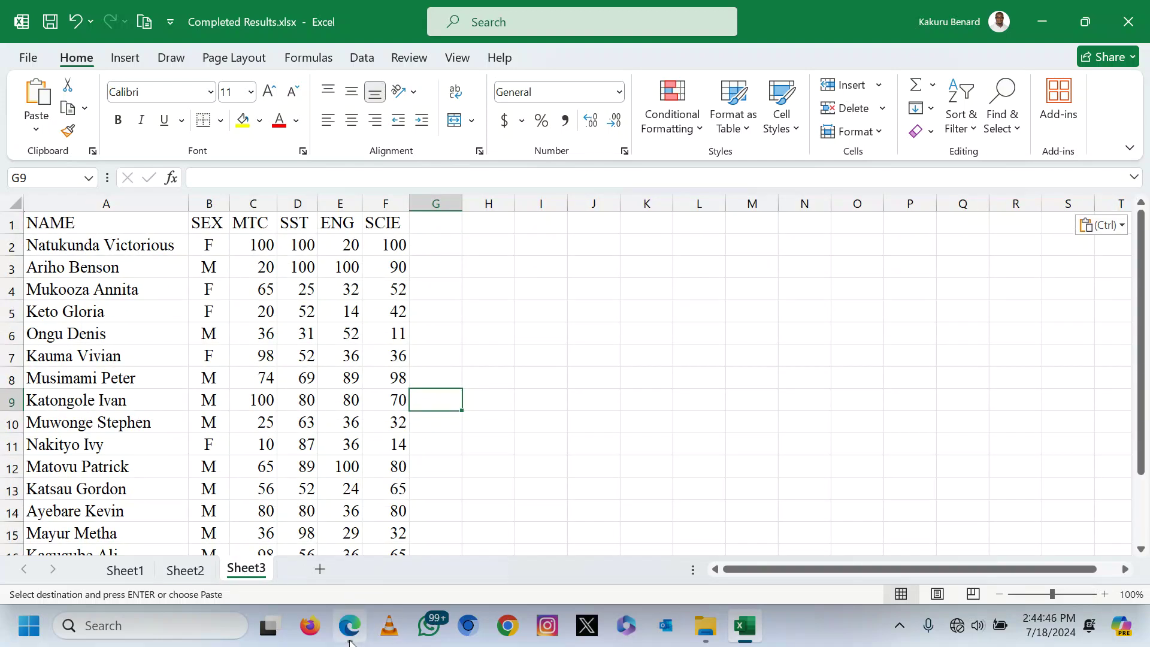
{"action": "left_click", "coordinate": [350, 639]}
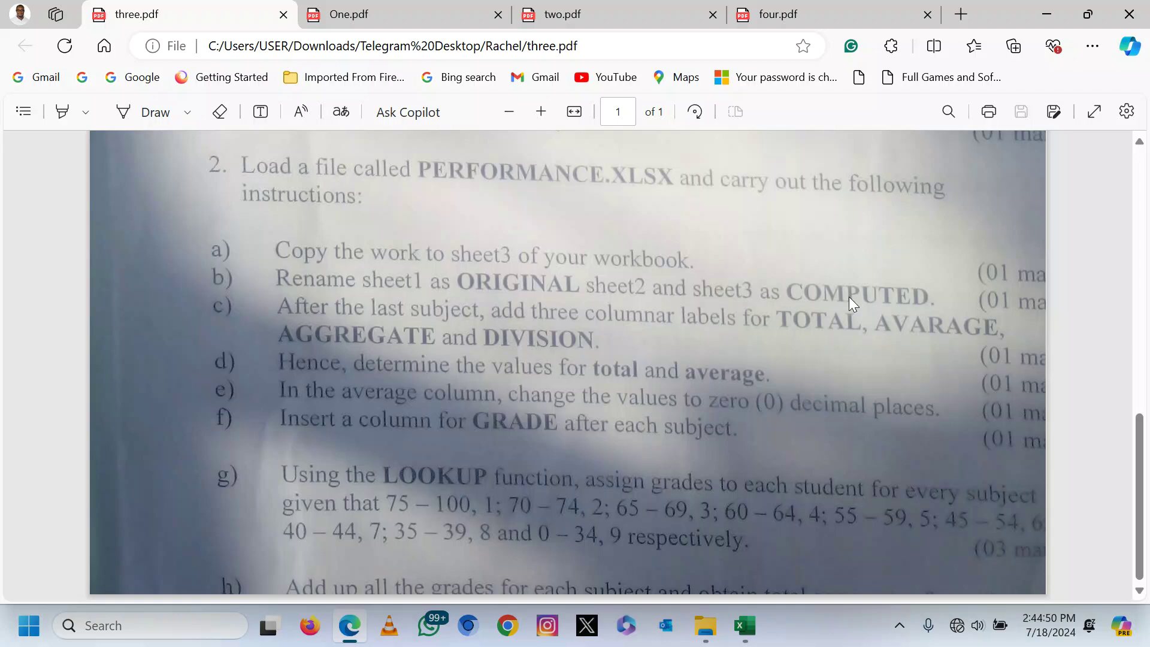
{"action": "left_click", "coordinate": [747, 639]}
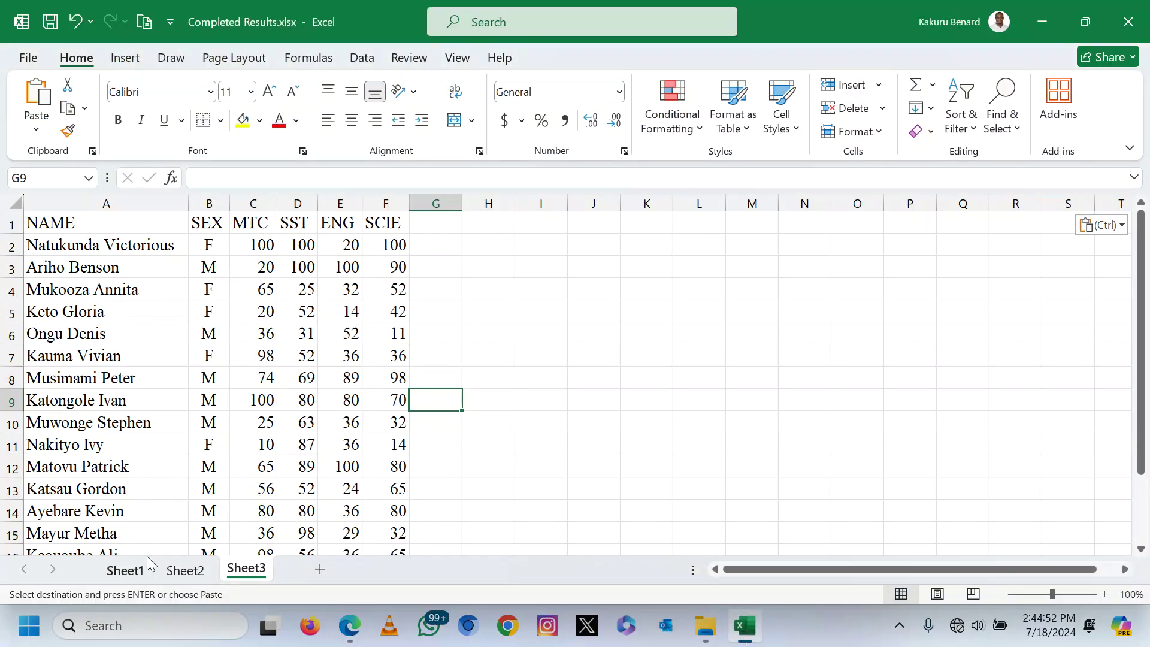
Step: Rename Sheet1 to ORIGINAL
{"action": "left_click", "coordinate": [124, 570]}
{"action": "right_click", "coordinate": [126, 577]}
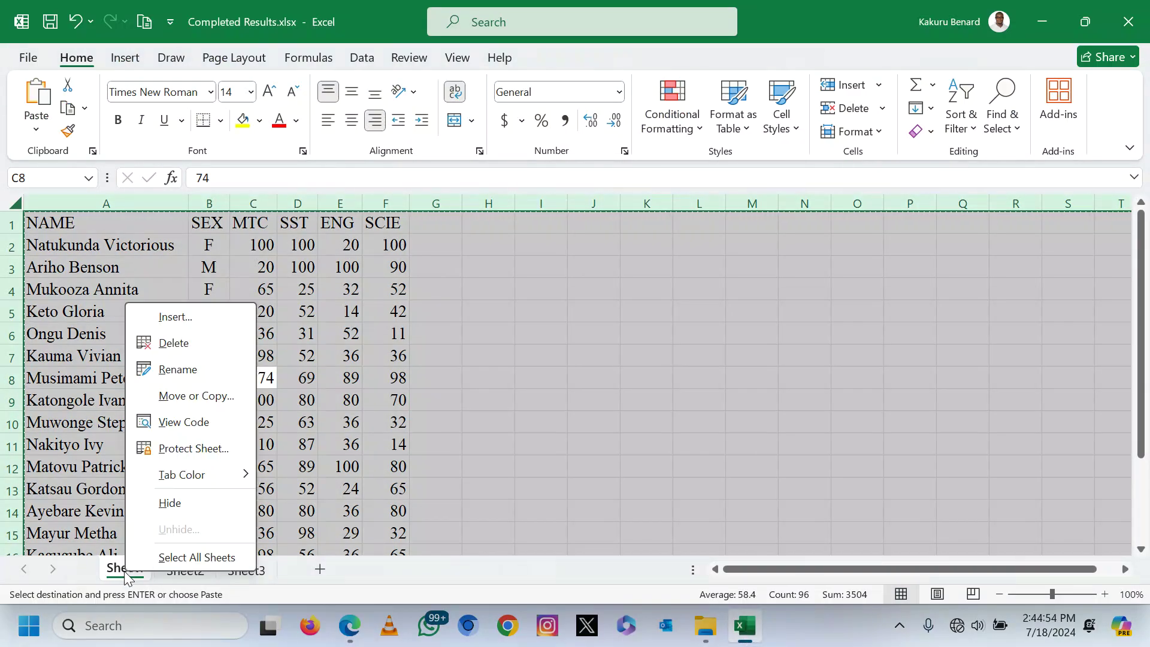
{"action": "left_click", "coordinate": [178, 370]}
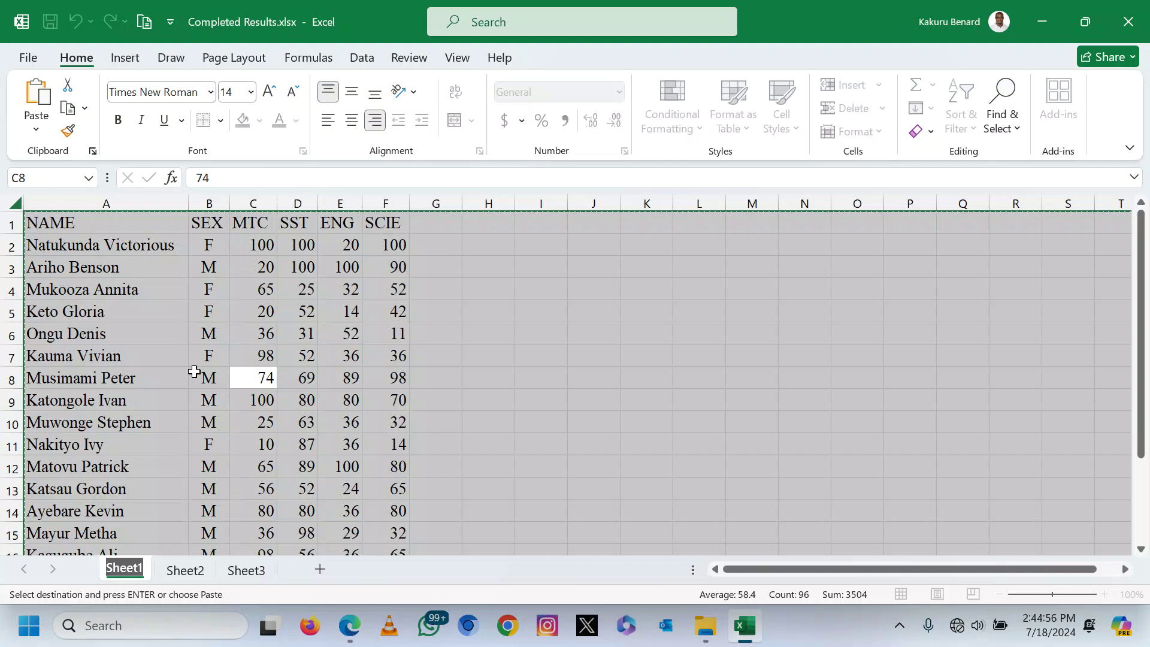
{"action": "type", "text": "ORI"}
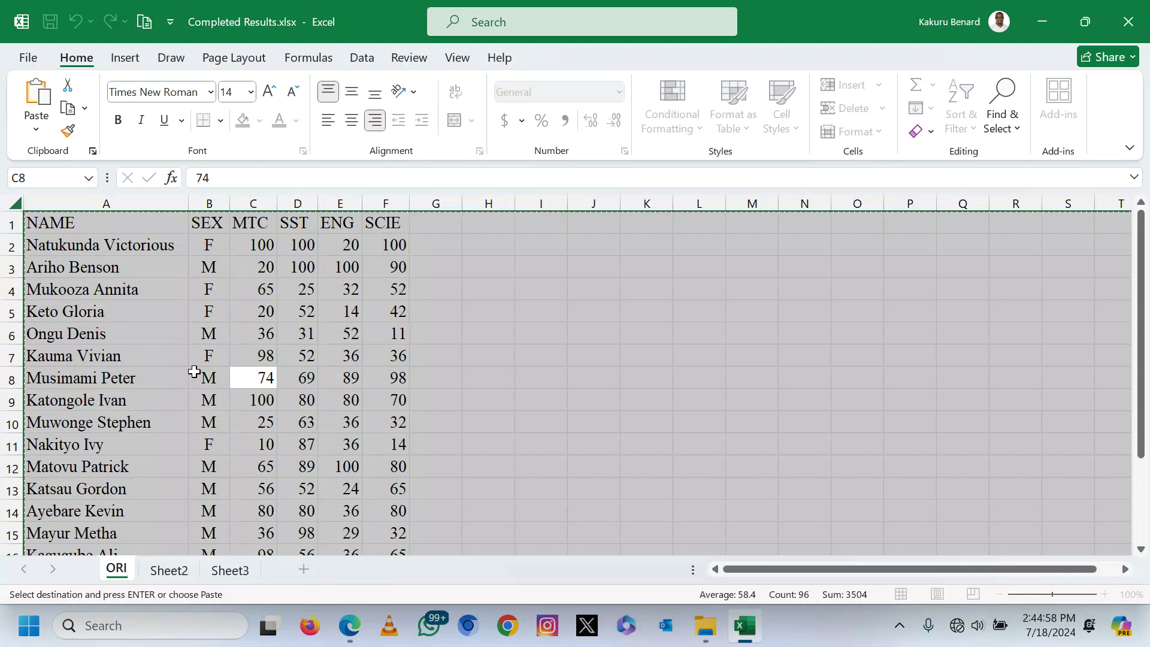
{"action": "type", "text": "GINAL"}
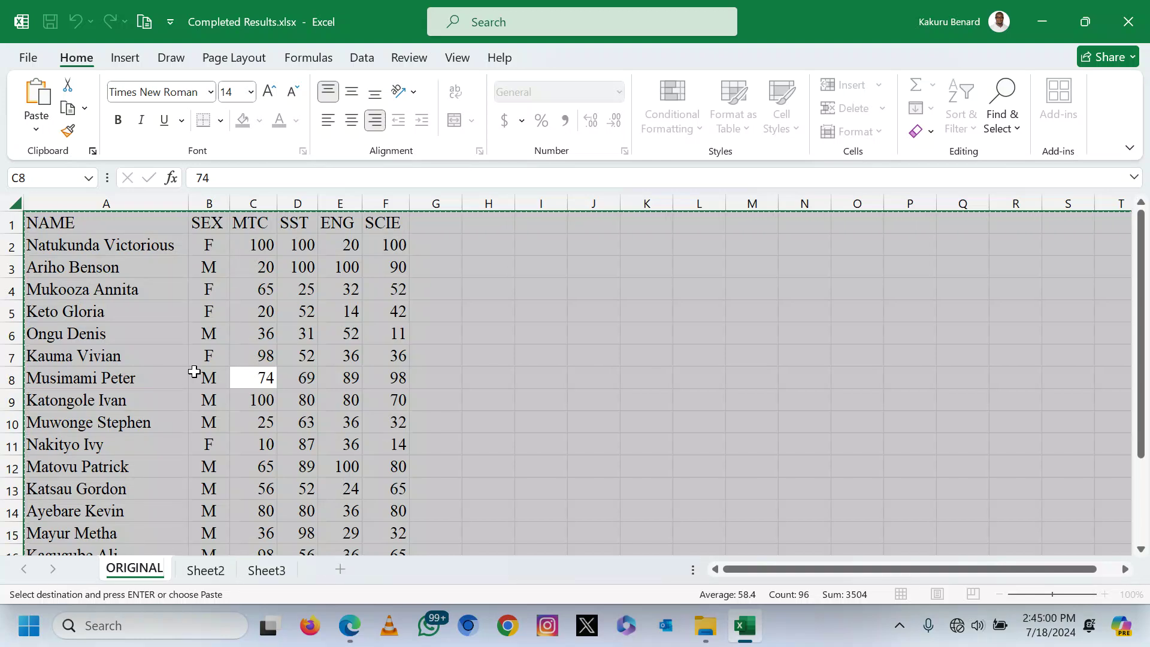
{"action": "key", "text": "Return"}
Step: Rename Sheet3 to COMPUTED
{"action": "left_click", "coordinate": [268, 570]}
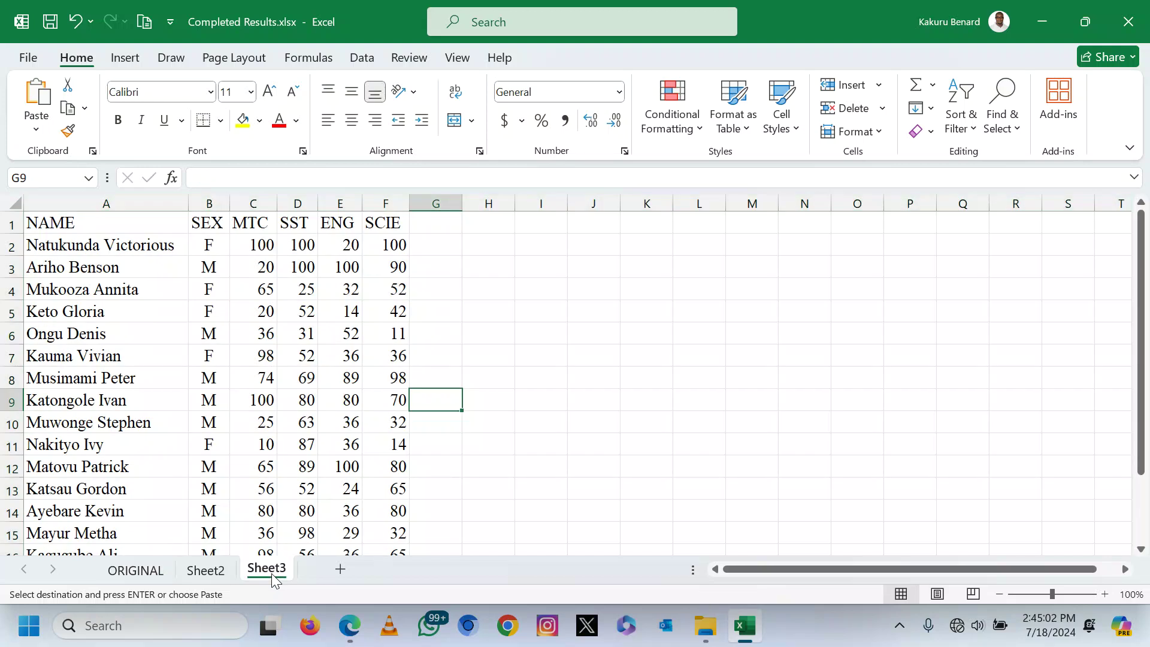
{"action": "double_click", "coordinate": [253, 570]}
{"action": "type", "text": "C"}
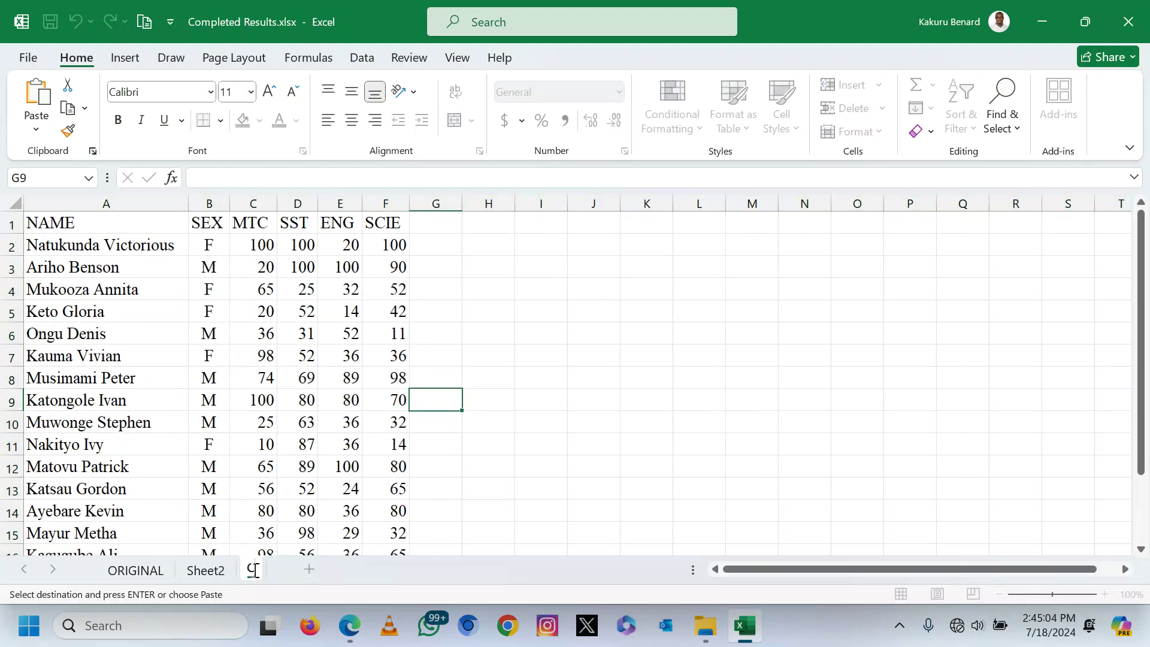
{"action": "type", "text": "OMPUTED"}
{"action": "key", "text": "Return"}
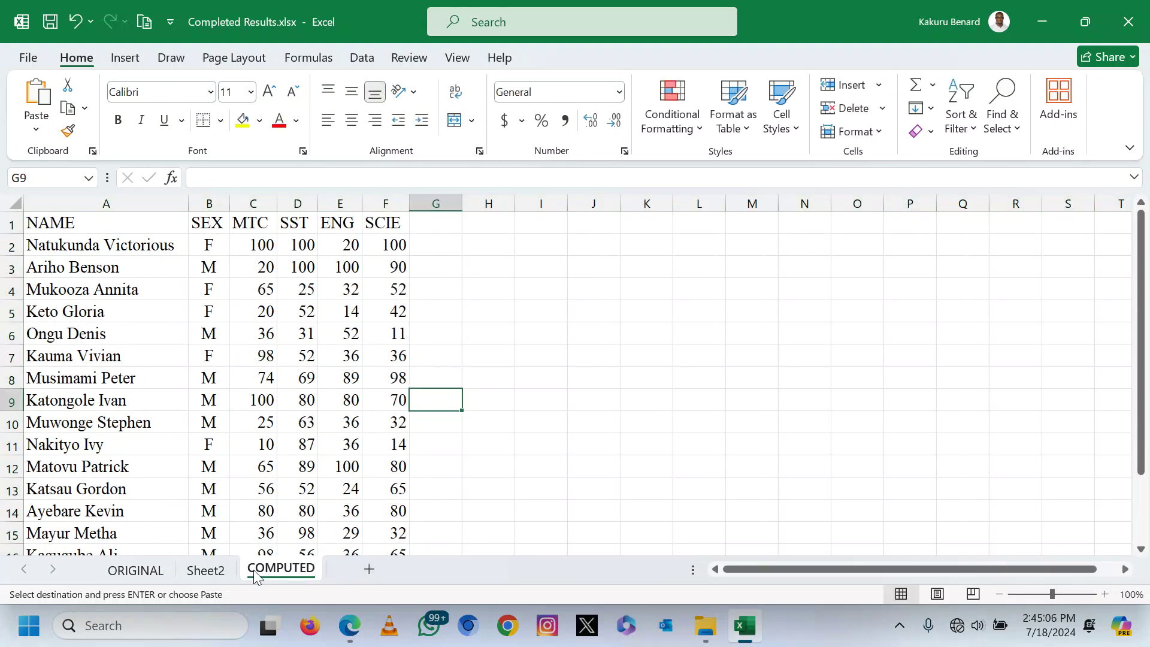
{"action": "left_click", "coordinate": [350, 625]}
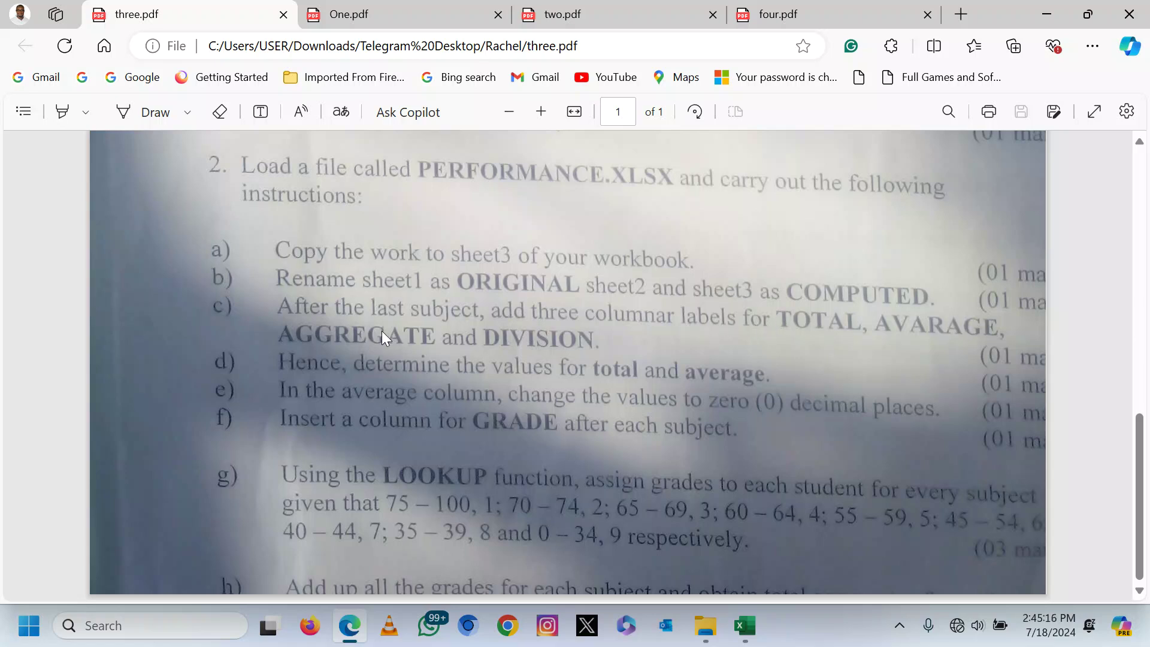
Step: Return from the three.pdf instructions to the COMPUTED sheet in Excel
{"action": "left_click", "coordinate": [747, 631]}
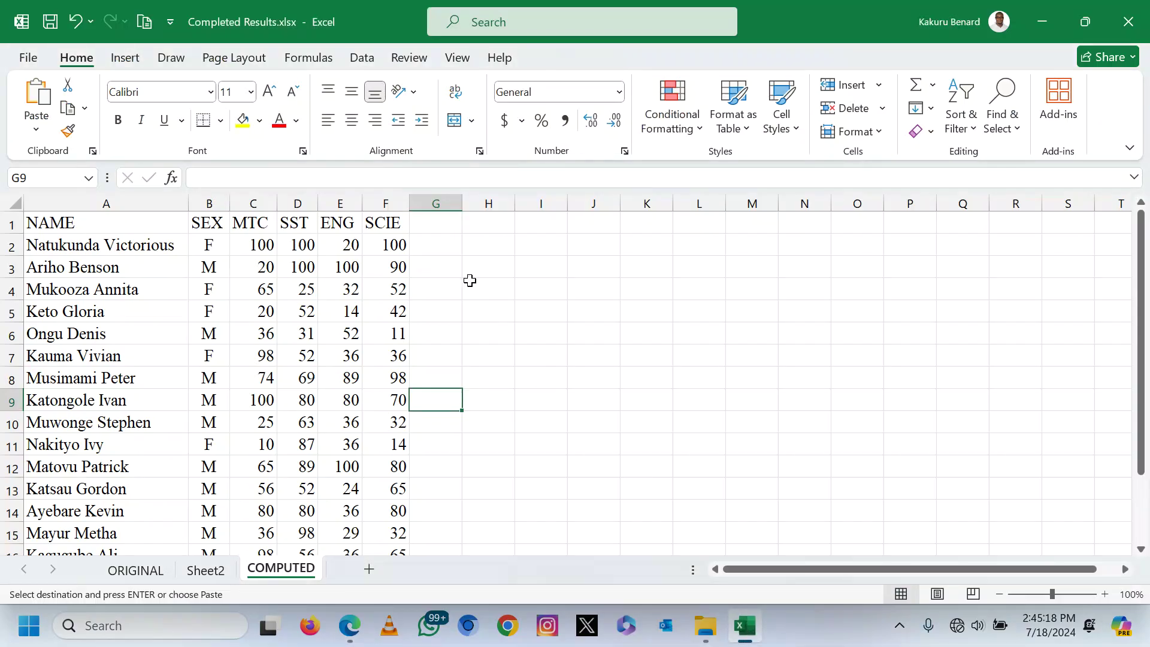
Step: Enter headings TOTAL, AVERAGE, AGGREGATE and DIVISION in G1 through J1
{"action": "left_click", "coordinate": [420, 222]}
{"action": "type", "text": "T"}
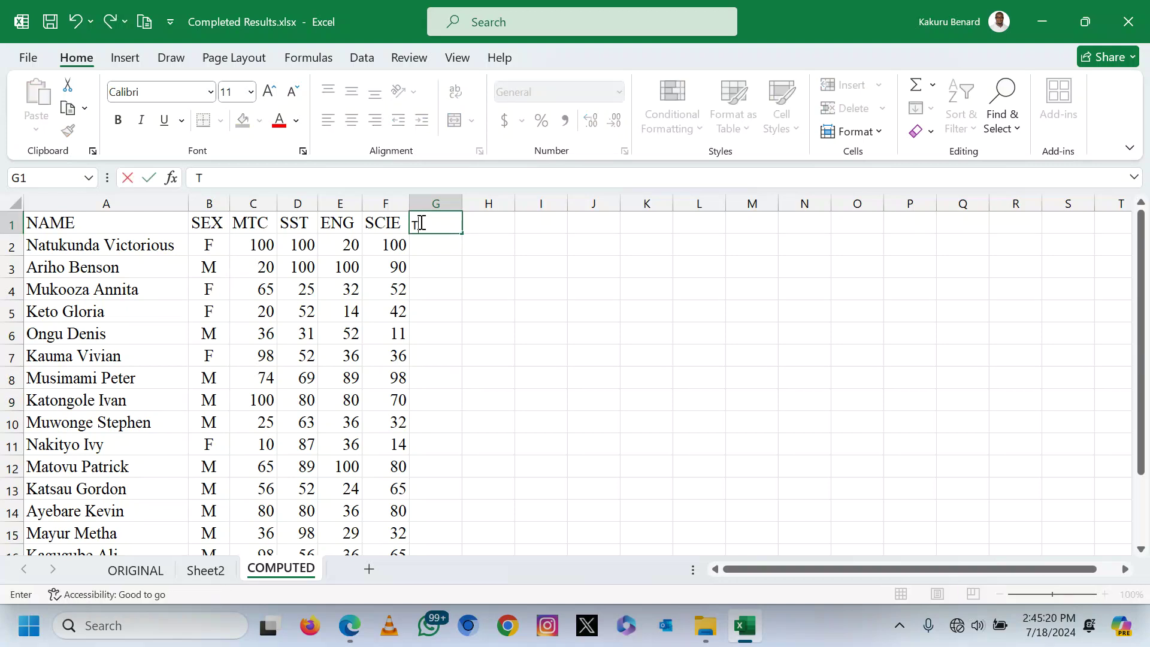
{"action": "type", "text": "OTAL"}
{"action": "key", "text": "Tab"}
{"action": "type", "text": "AVERAGE"}
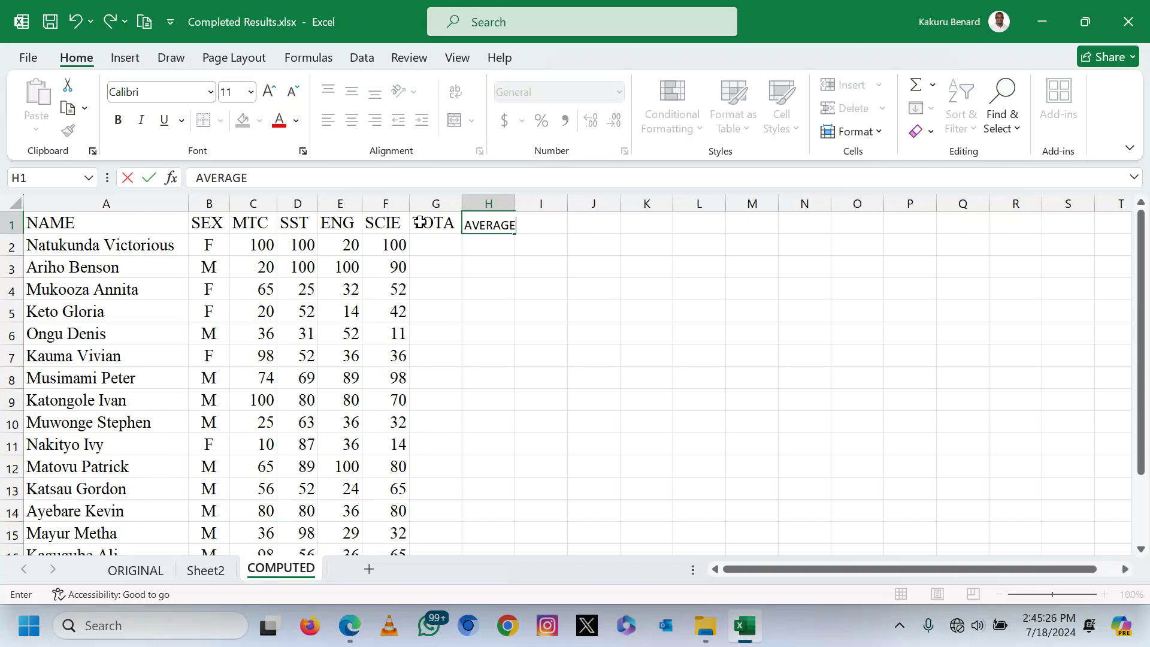
{"action": "key", "text": "Tab"}
{"action": "type", "text": "AG"}
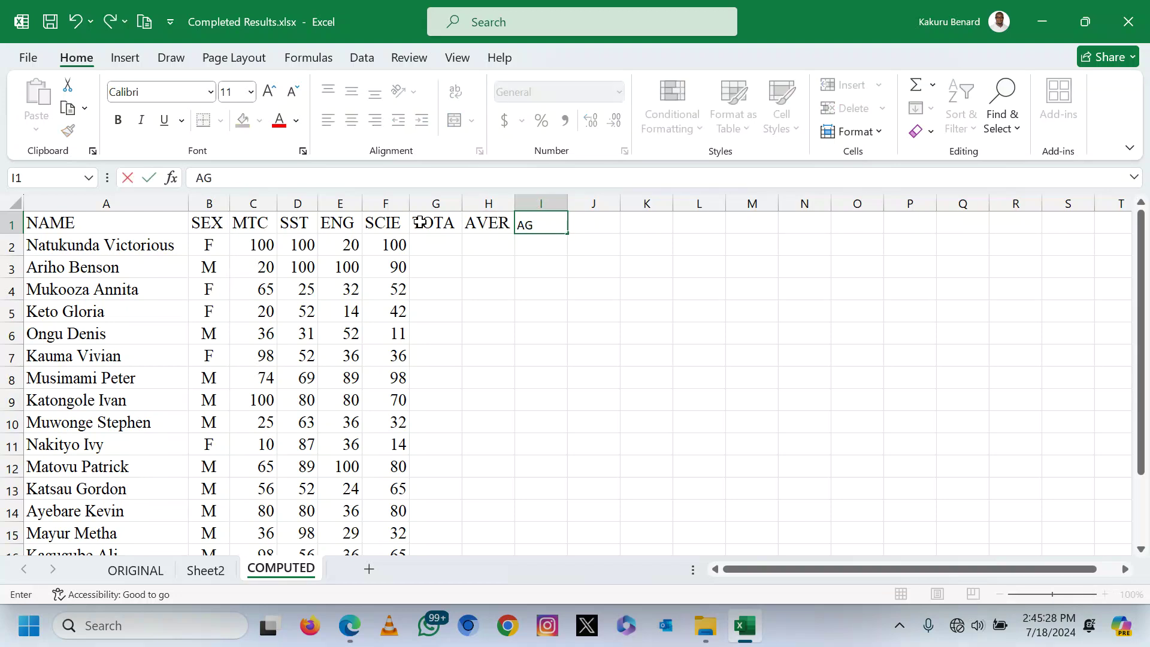
{"action": "type", "text": "GREGATE"}
{"action": "key", "text": "Tab"}
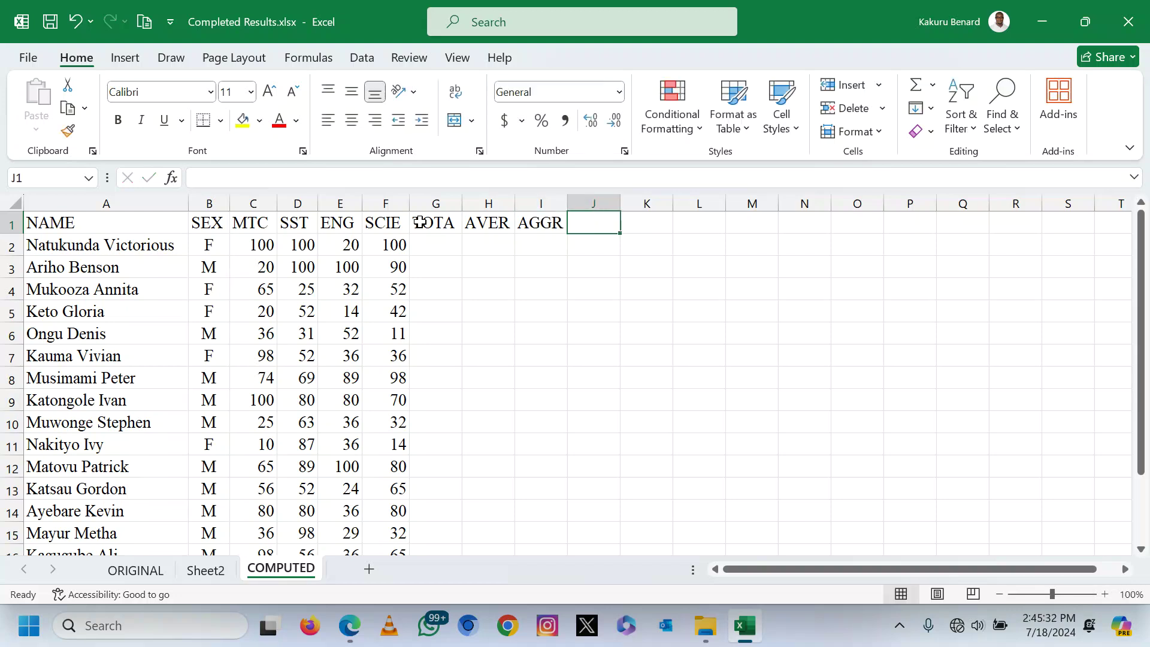
{"action": "type", "text": "DI"}
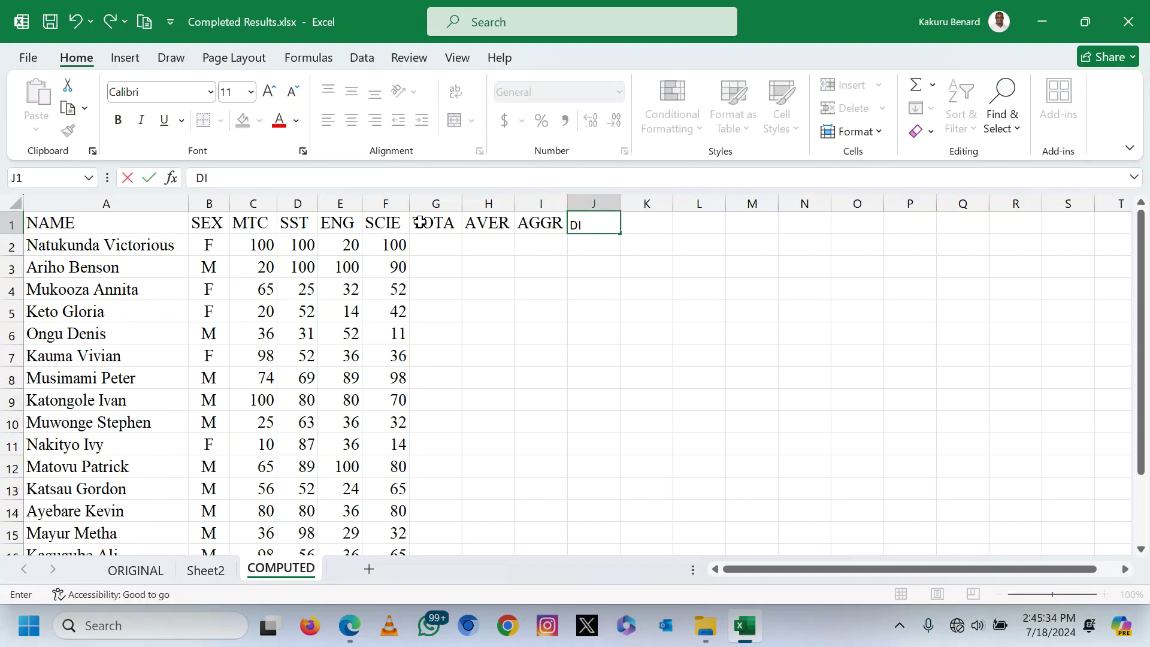
{"action": "type", "text": "VISION"}
{"action": "left_click", "coordinate": [432, 249]}
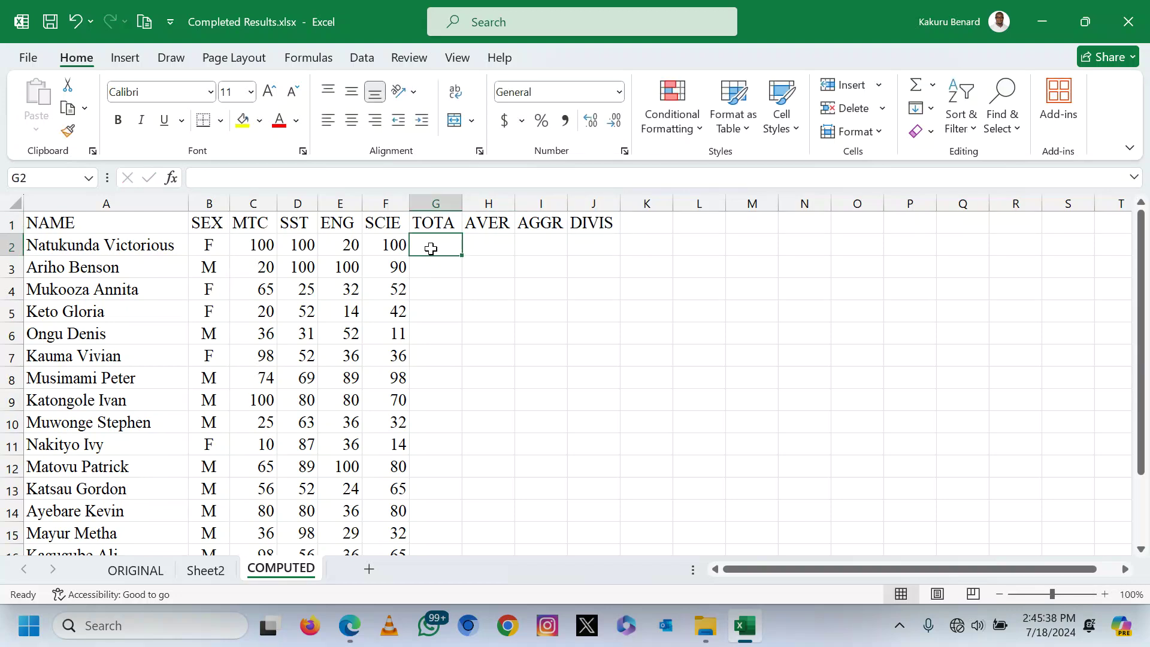
Step: AutoFit columns G to J to fit their new headings
{"action": "double_click", "coordinate": [461, 204]}
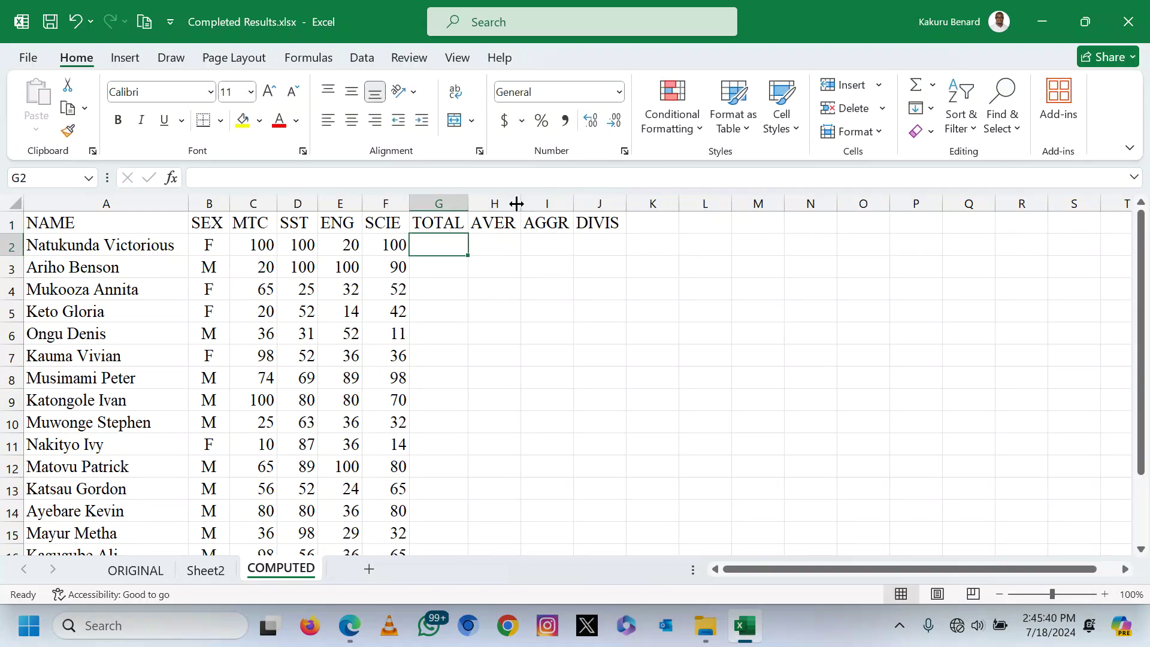
{"action": "double_click", "coordinate": [518, 204]}
{"action": "double_click", "coordinate": [606, 204]}
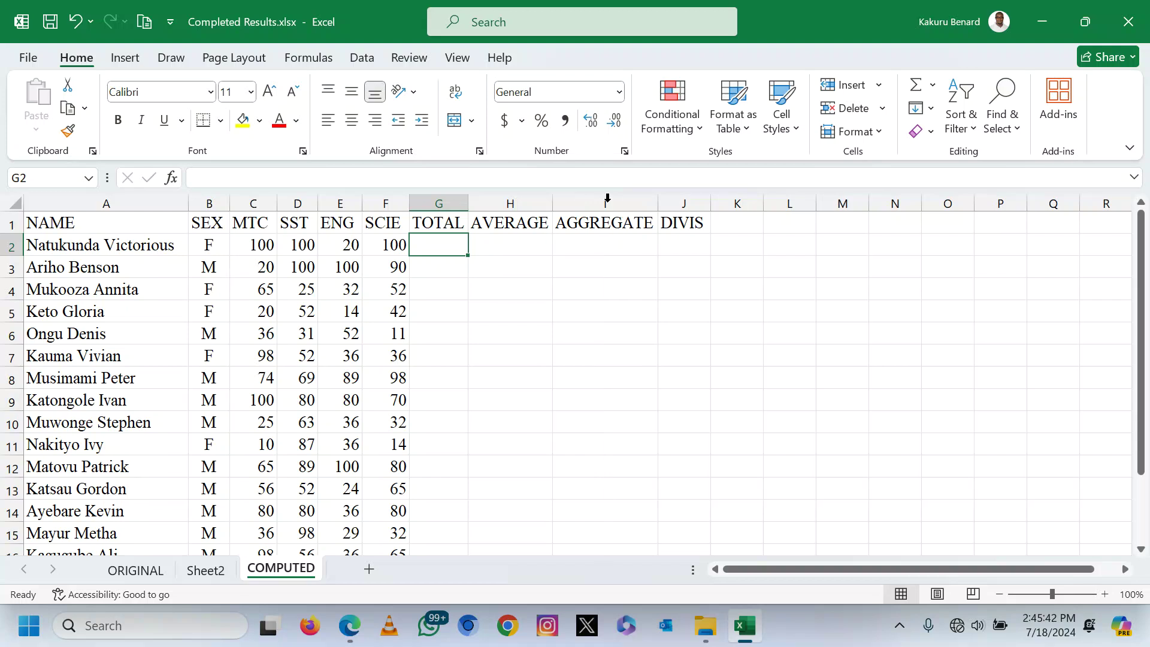
{"action": "double_click", "coordinate": [711, 203]}
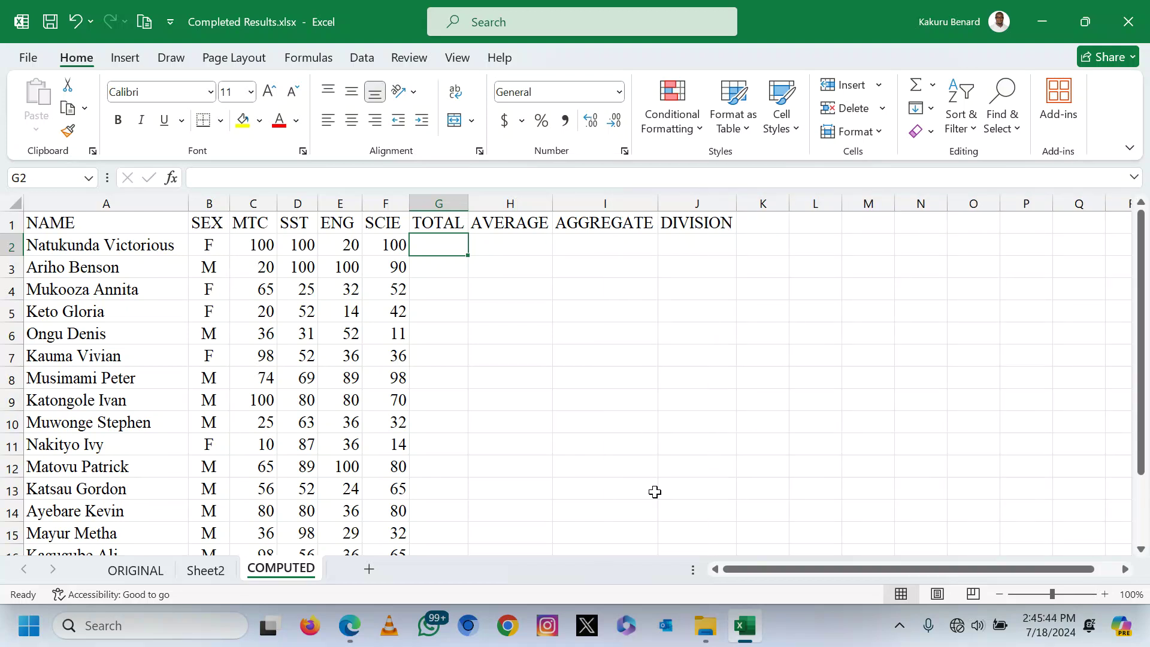
{"action": "left_click", "coordinate": [350, 626]}
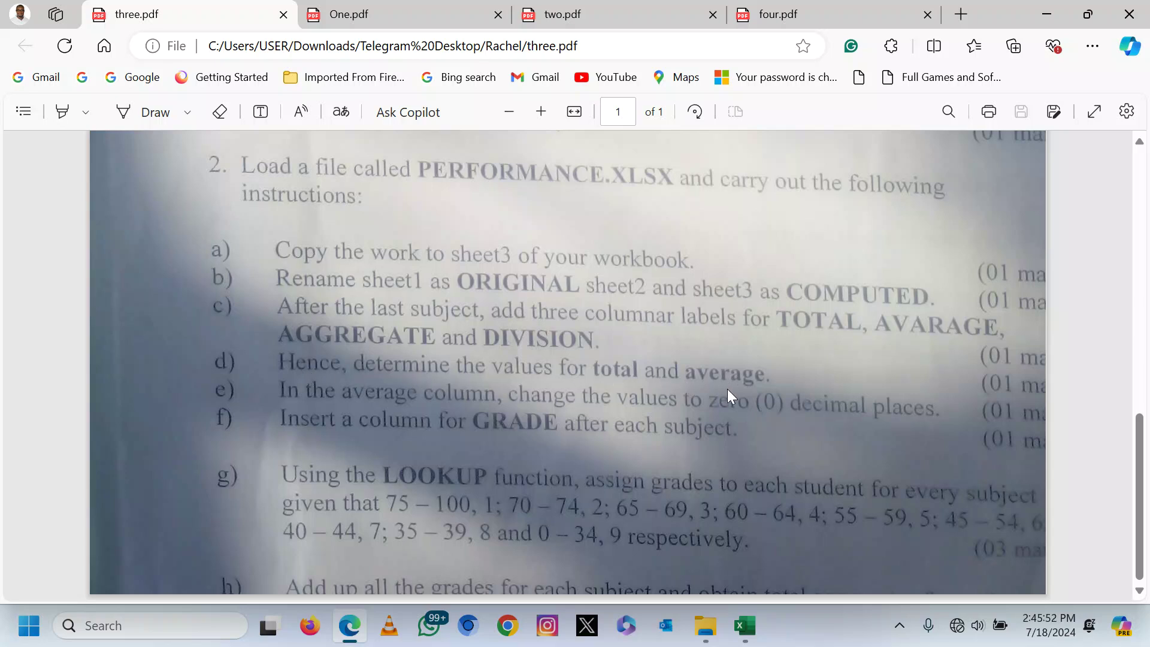
Step: Return from the three.pdf instructions to the COMPUTED sheet with its new headings
{"action": "left_click", "coordinate": [746, 626]}
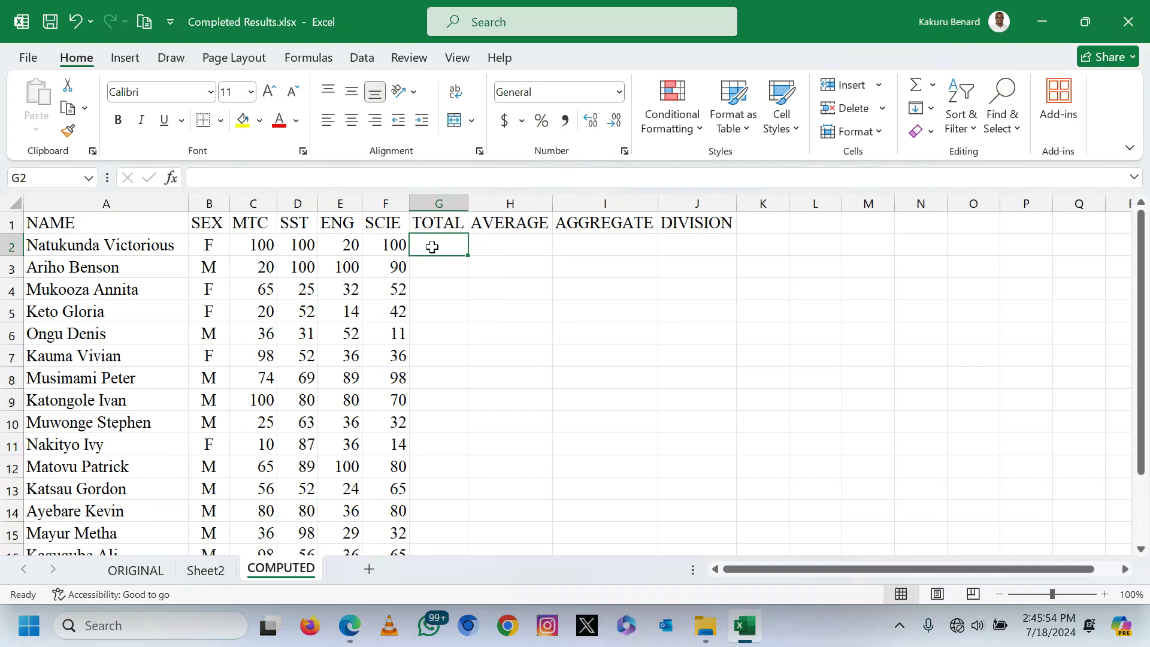
Step: Enter =C2+D2+E2+F2 in G2 and fill it down the TOTAL column (first result 320)
{"action": "type", "text": "="}
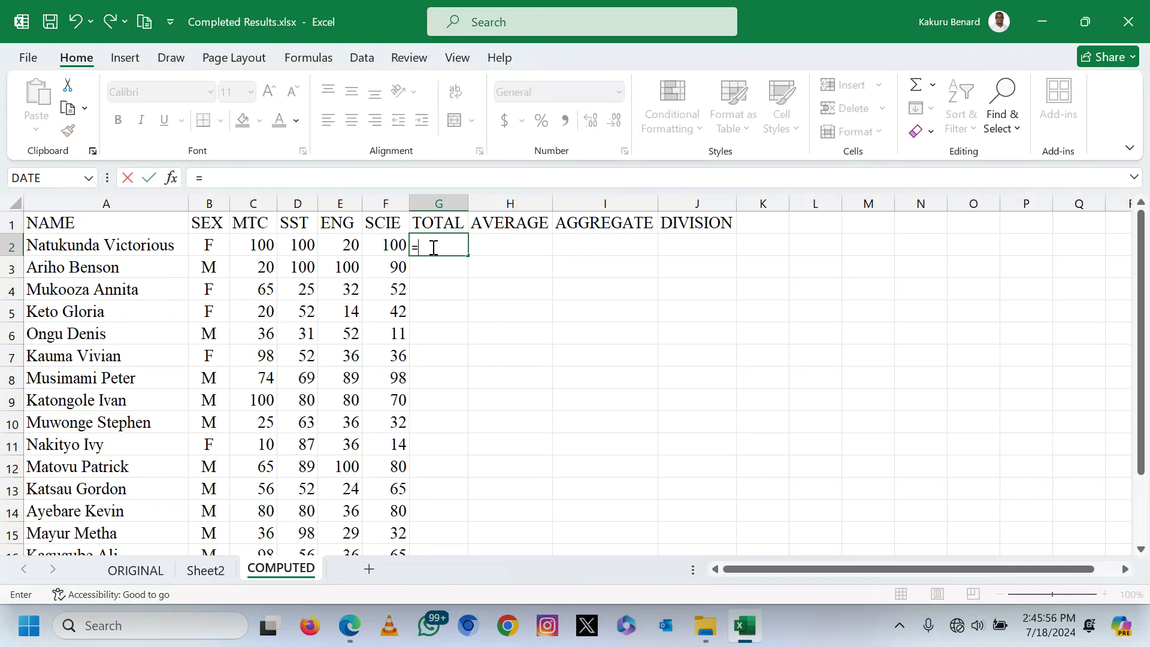
{"action": "type", "text": "C2+"}
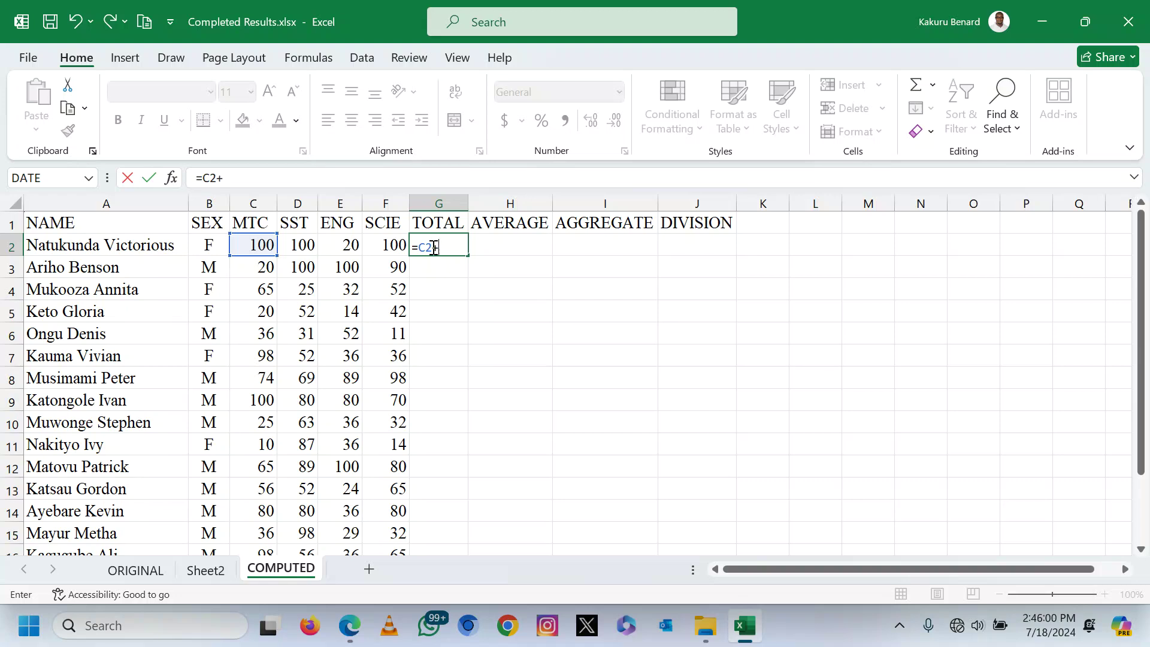
{"action": "left_click", "coordinate": [306, 243]}
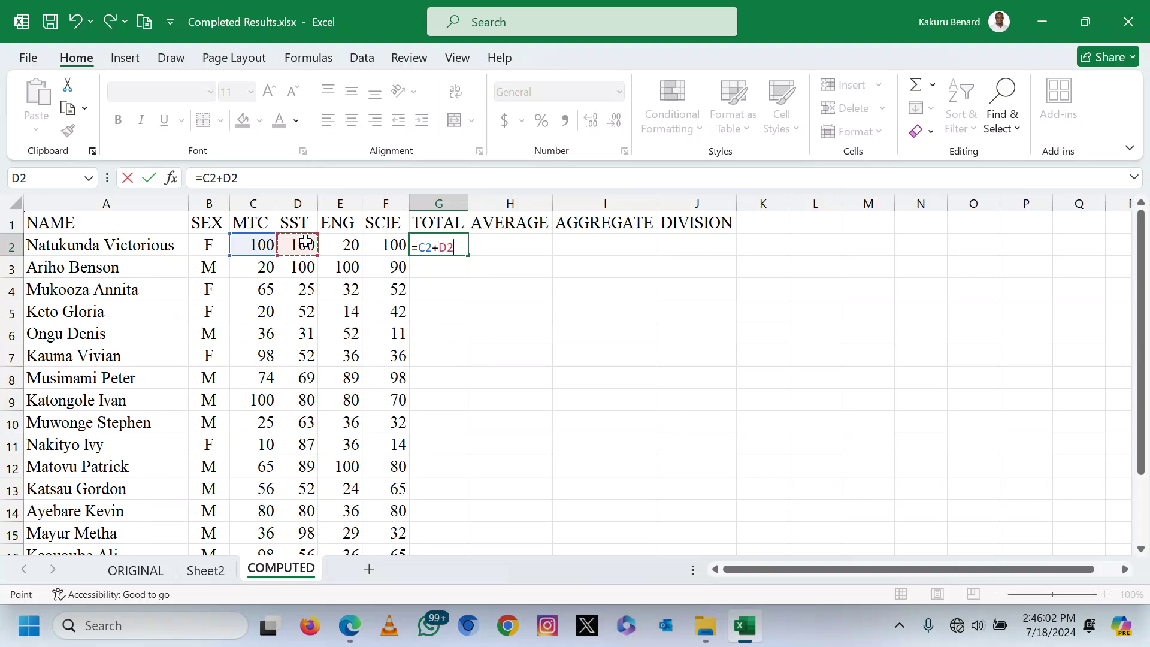
{"action": "type", "text": "+"}
{"action": "left_click", "coordinate": [352, 241]}
{"action": "type", "text": "+"}
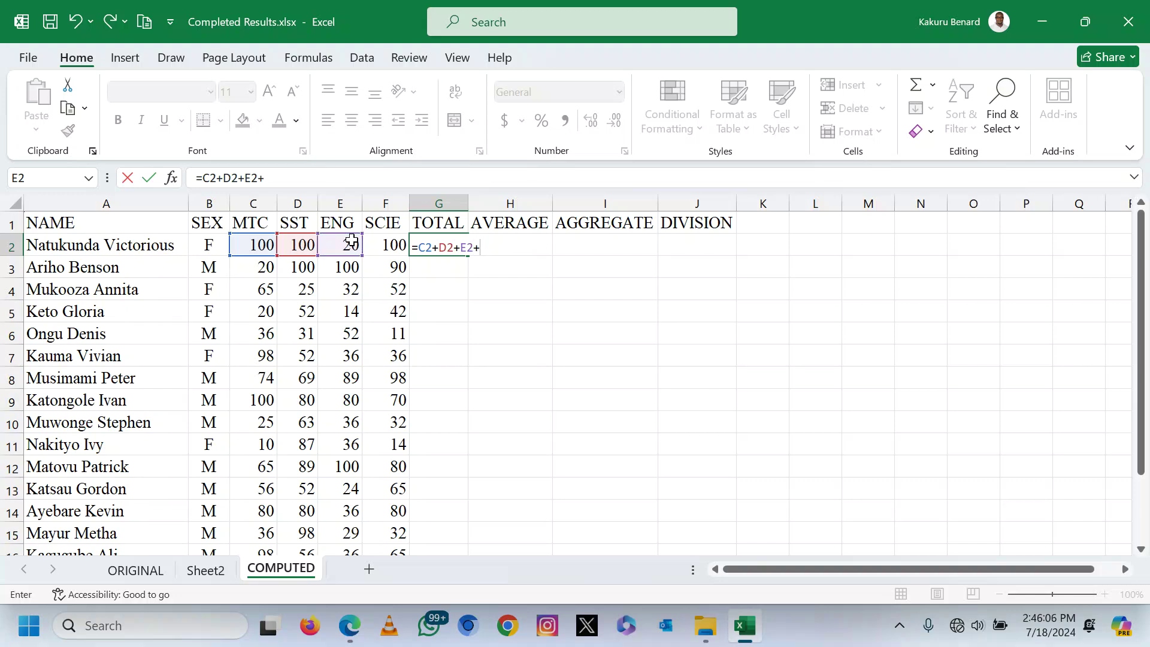
{"action": "left_click", "coordinate": [388, 246]}
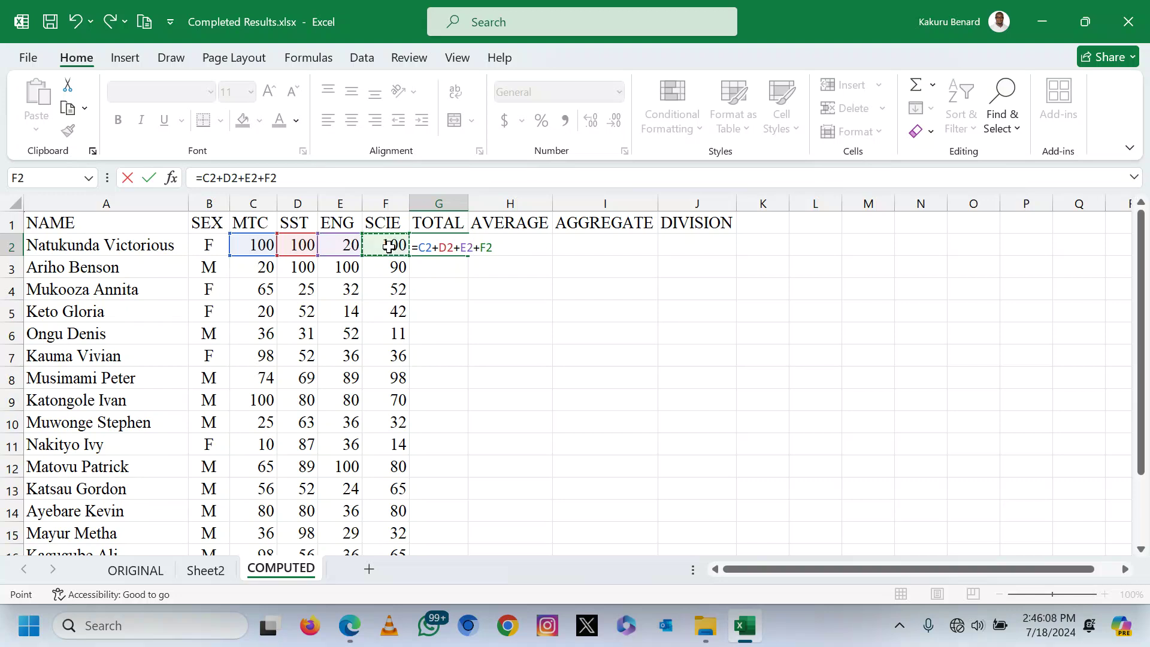
{"action": "key", "text": "Return"}
{"action": "left_click", "coordinate": [450, 247]}
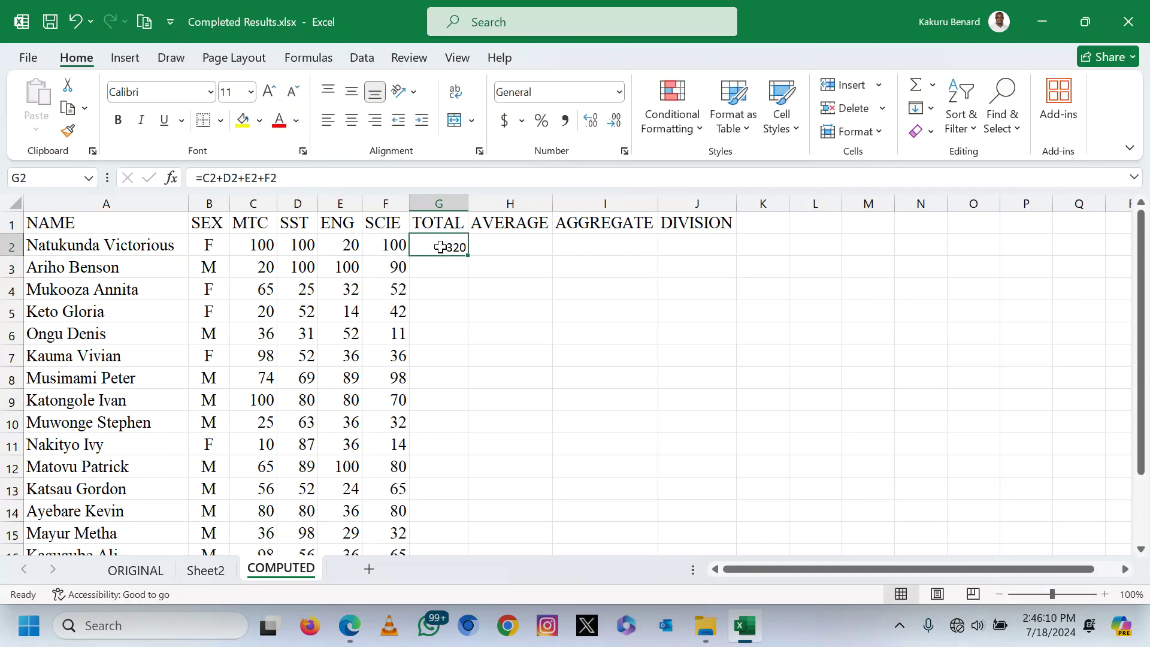
{"action": "double_click", "coordinate": [470, 257]}
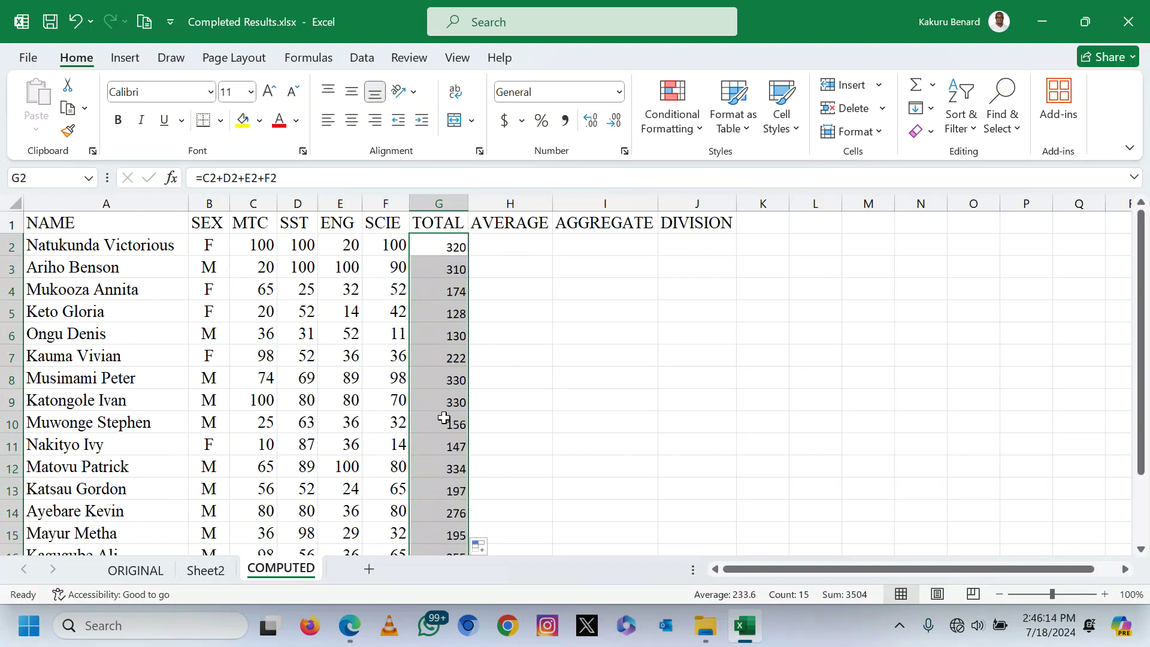
{"action": "left_click", "coordinate": [349, 626]}
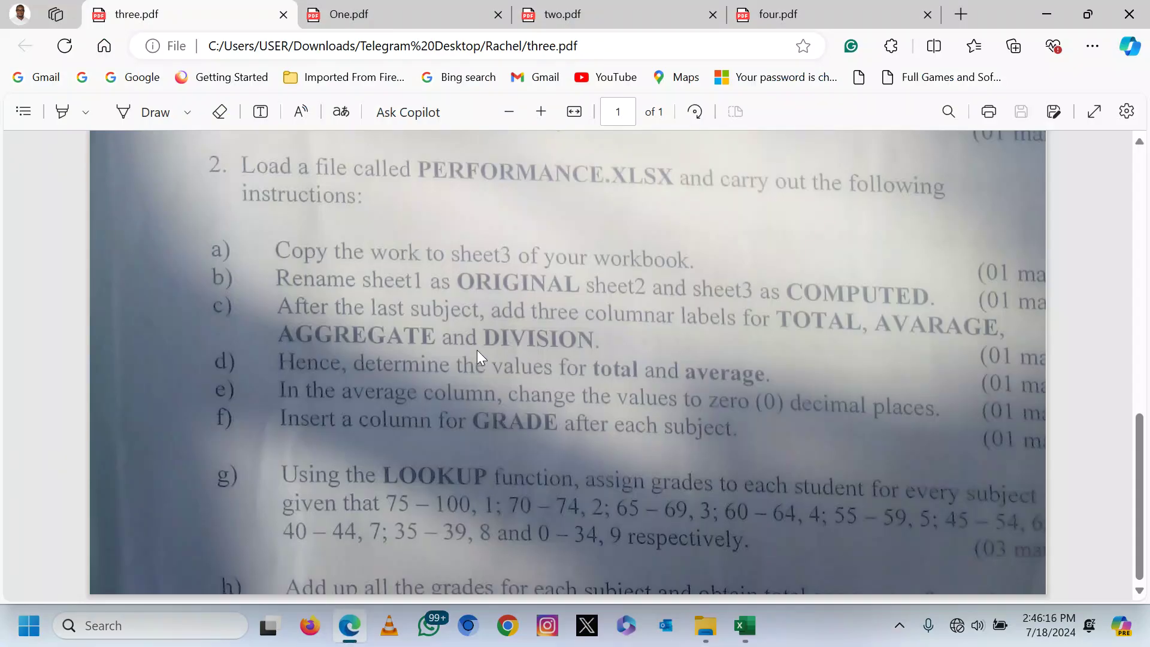
{"action": "left_click", "coordinate": [746, 625]}
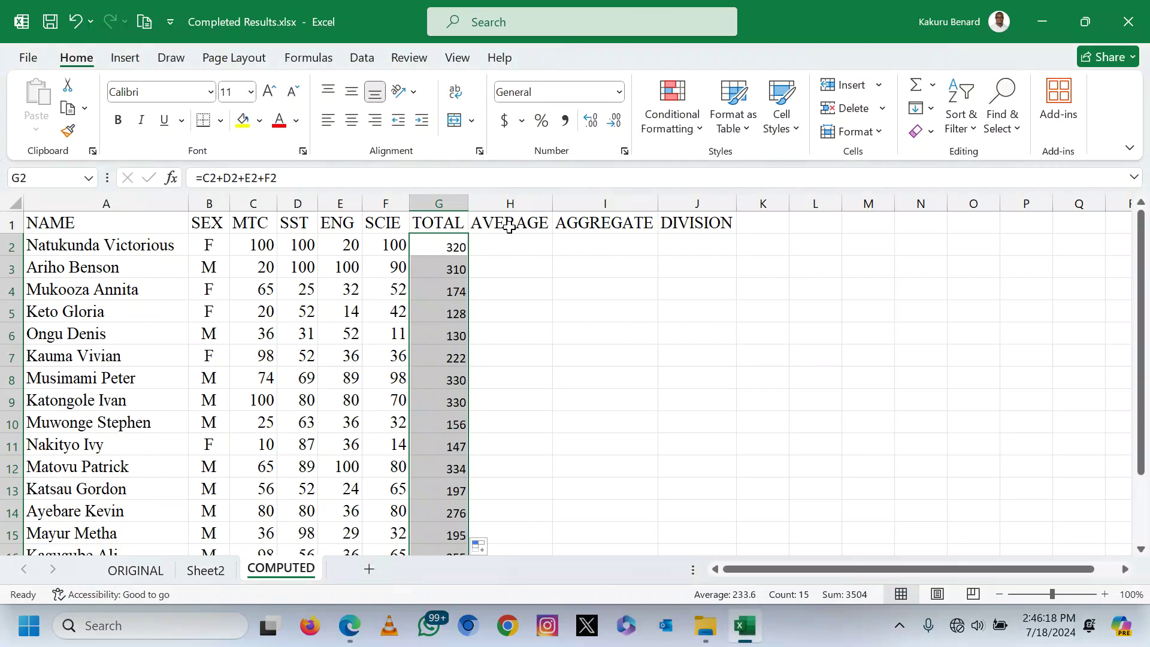
Step: Enter the average formula =G2/4 in H2, giving 80
{"action": "left_click", "coordinate": [501, 247]}
{"action": "type", "text": "="}
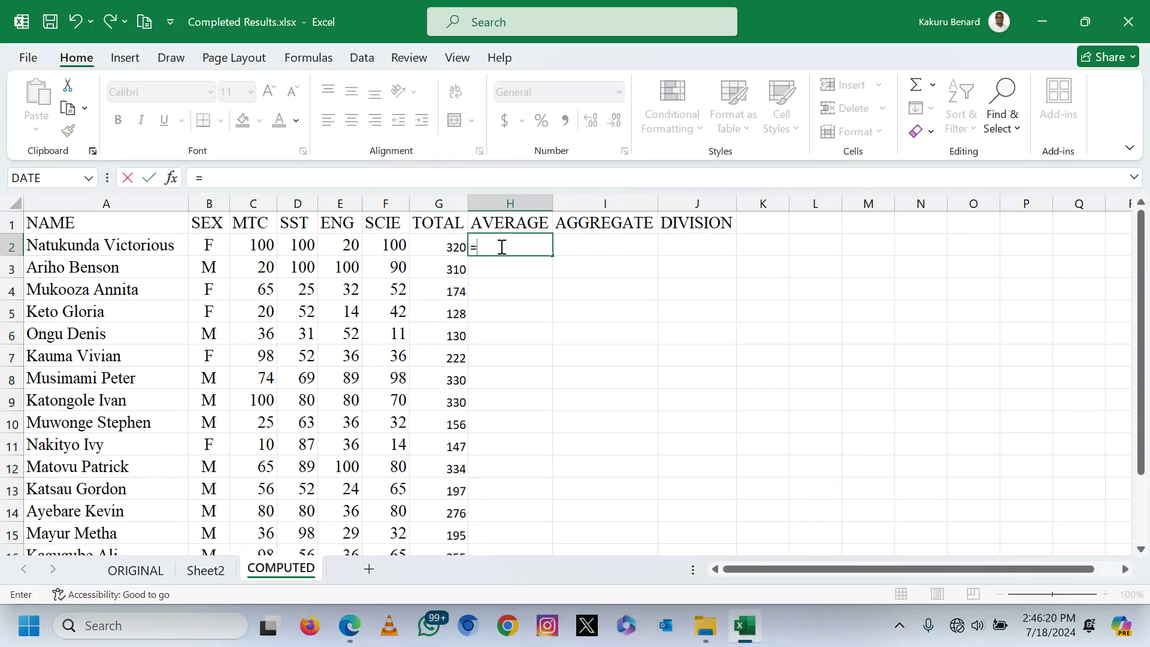
{"action": "type", "text": "AVERA"}
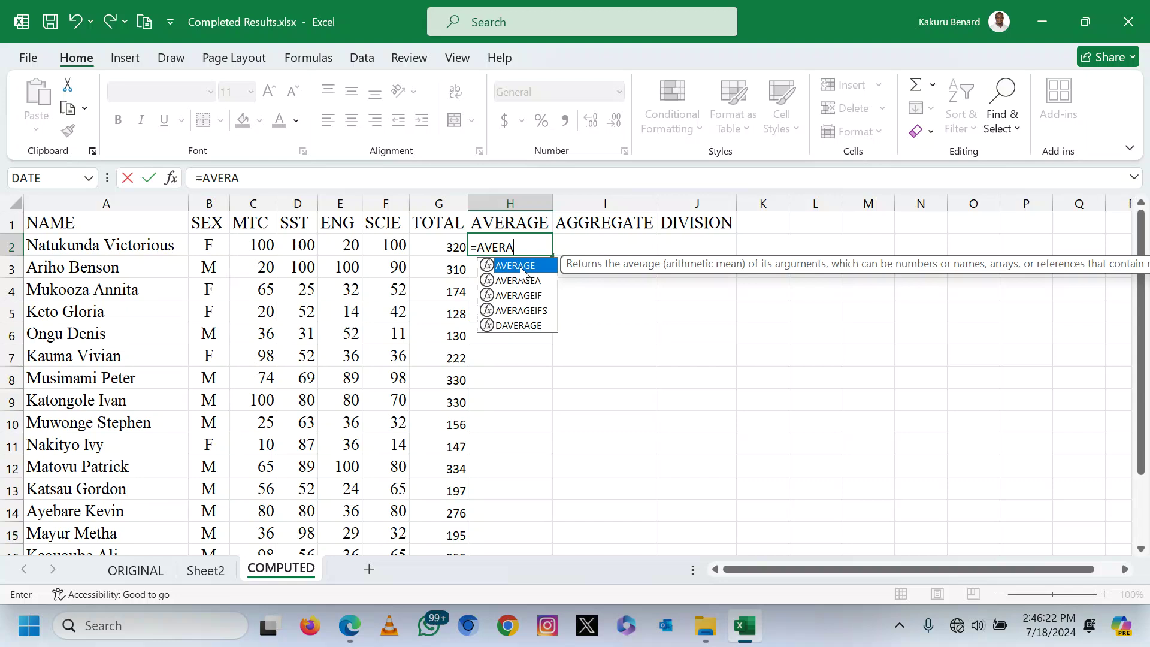
{"action": "double_click", "coordinate": [515, 266]}
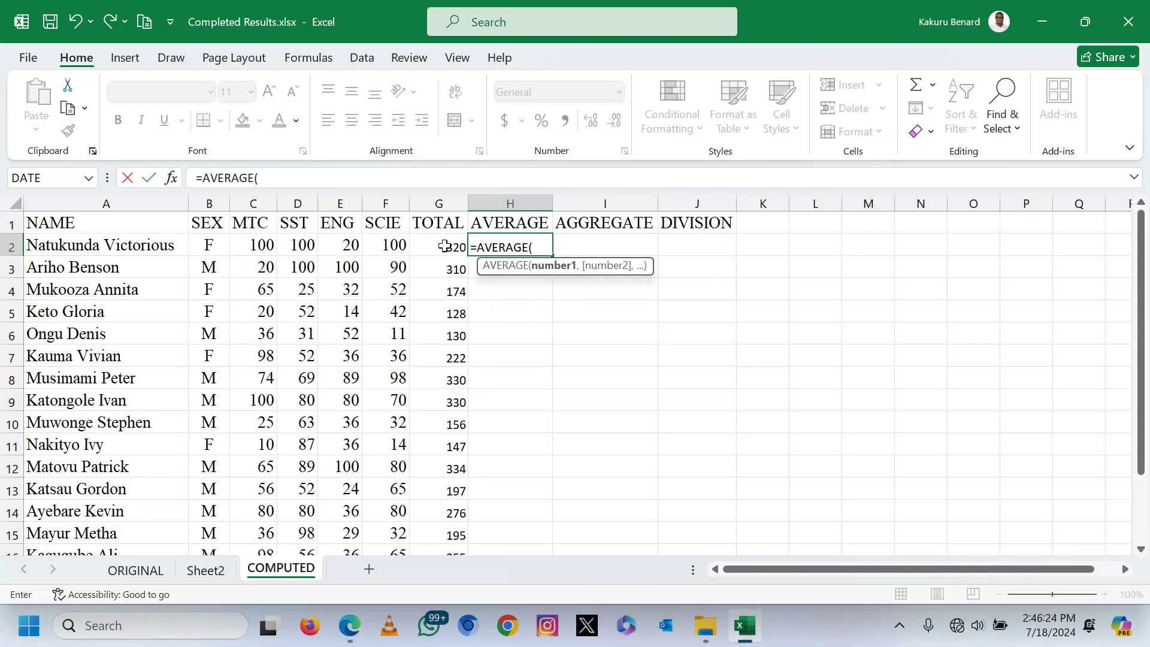
{"action": "left_click_drag", "start_coordinate": [536, 249], "coordinate": [479, 251]}
{"action": "key", "text": "BackSpace"}
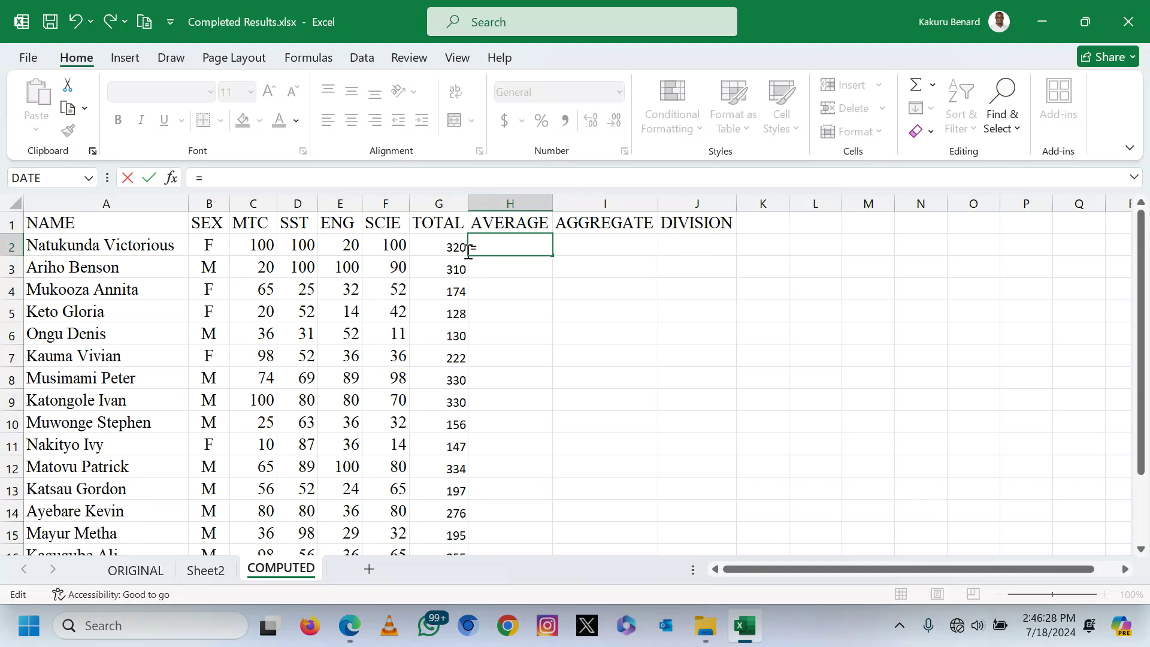
{"action": "left_click", "coordinate": [444, 249]}
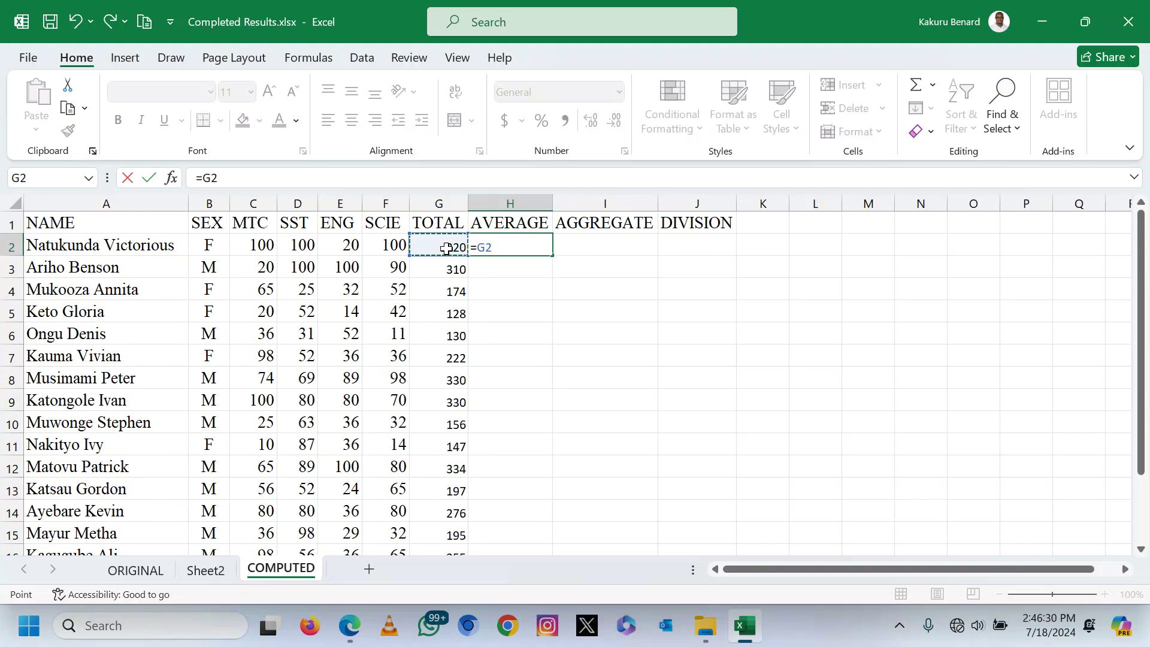
{"action": "type", "text": "/"}
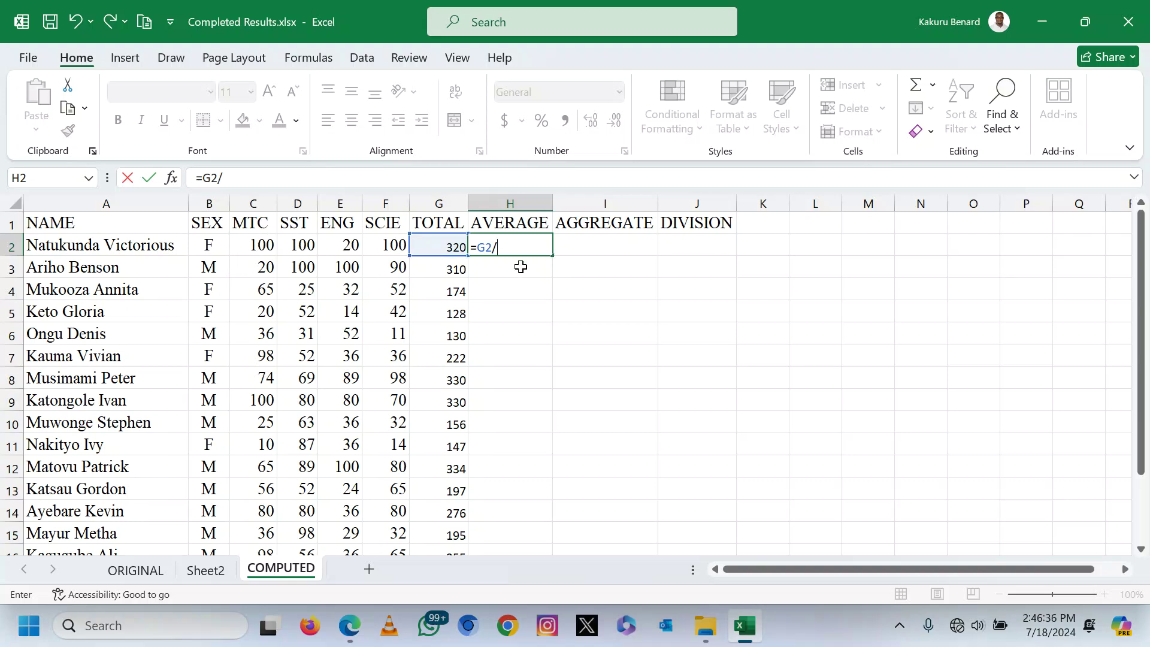
{"action": "type", "text": "4"}
{"action": "key", "text": "Return"}
Step: Fill the =G2/4 formula down the AVERAGE column for every student
{"action": "left_click", "coordinate": [530, 245]}
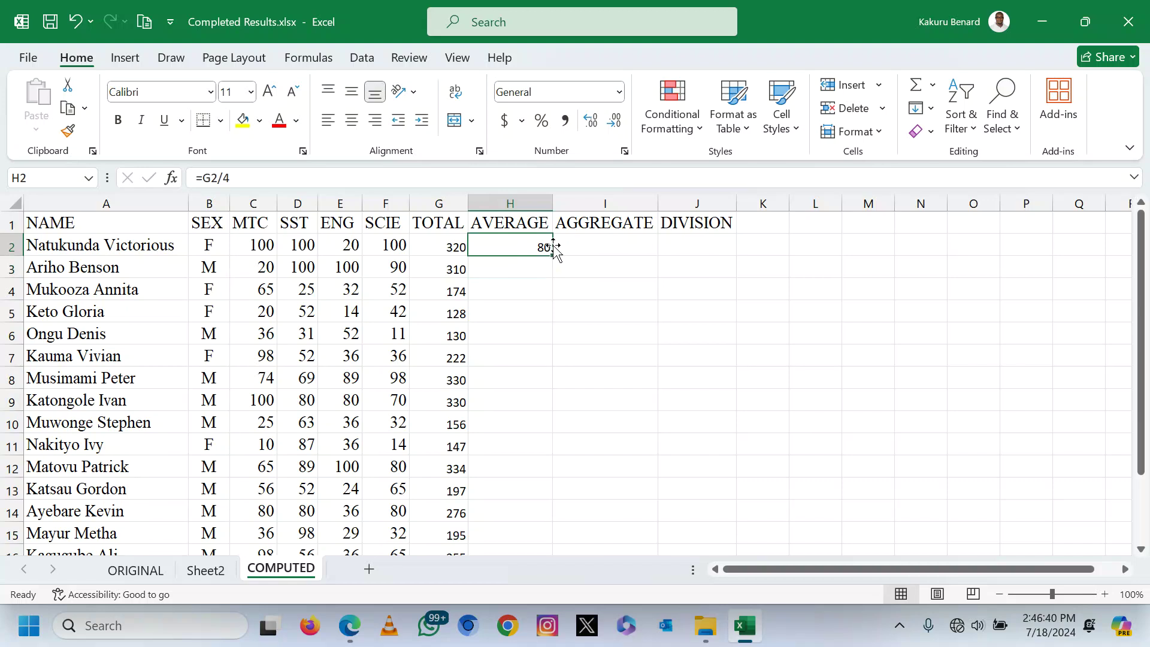
{"action": "double_click", "coordinate": [553, 255]}
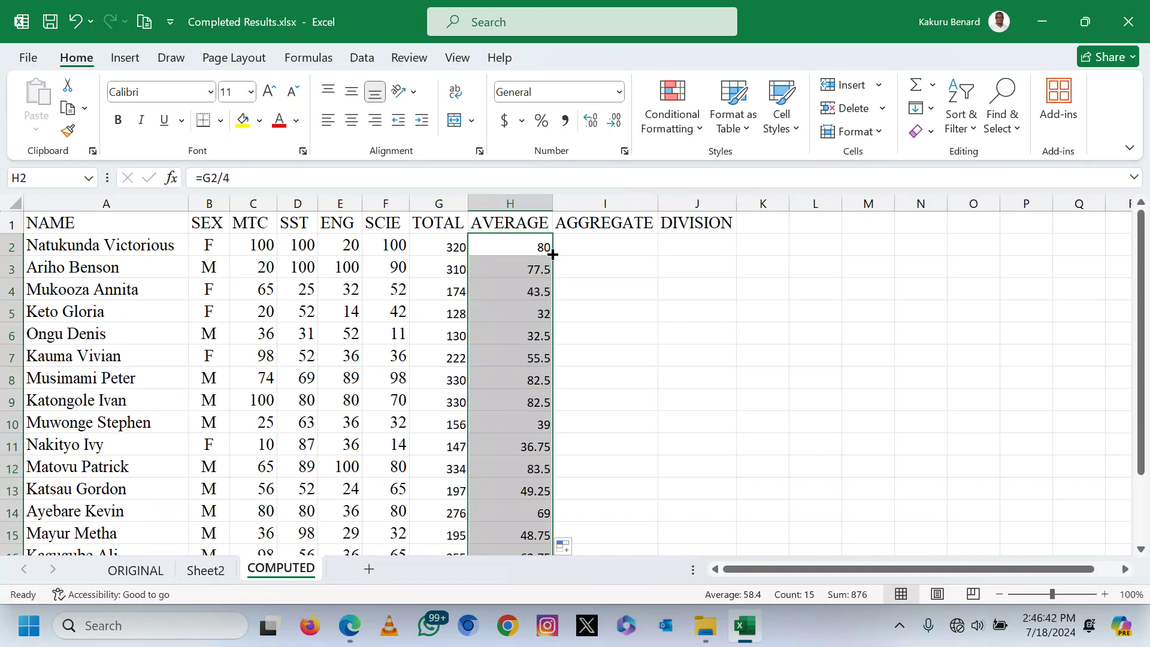
{"action": "left_click", "coordinate": [350, 625]}
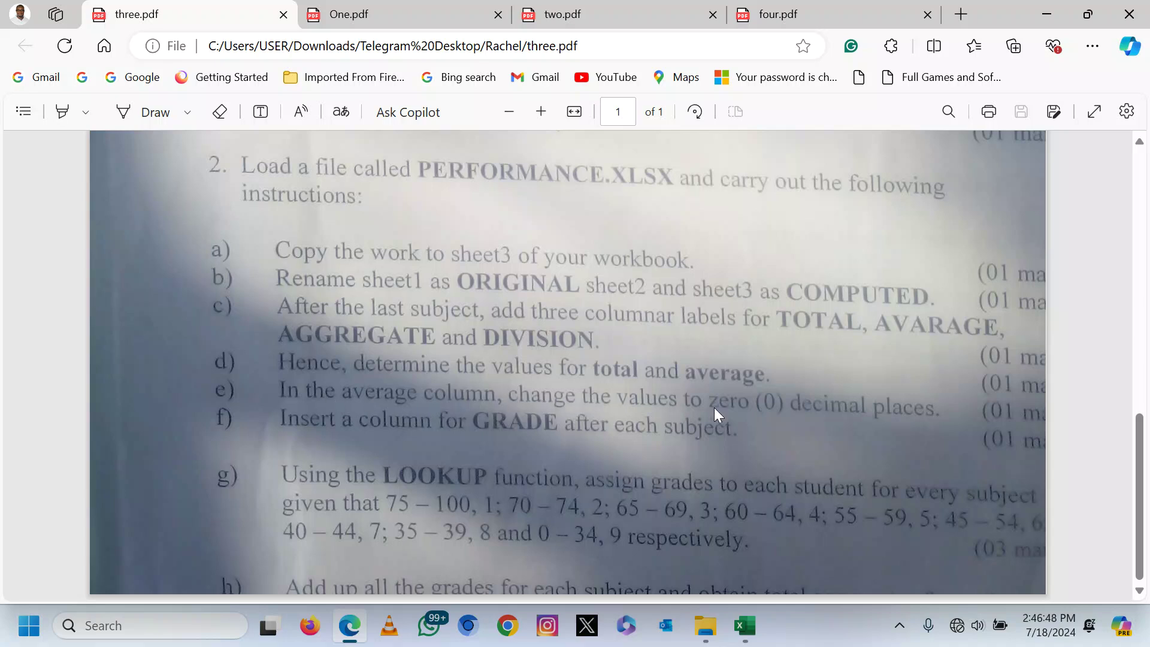
{"action": "left_click", "coordinate": [745, 625]}
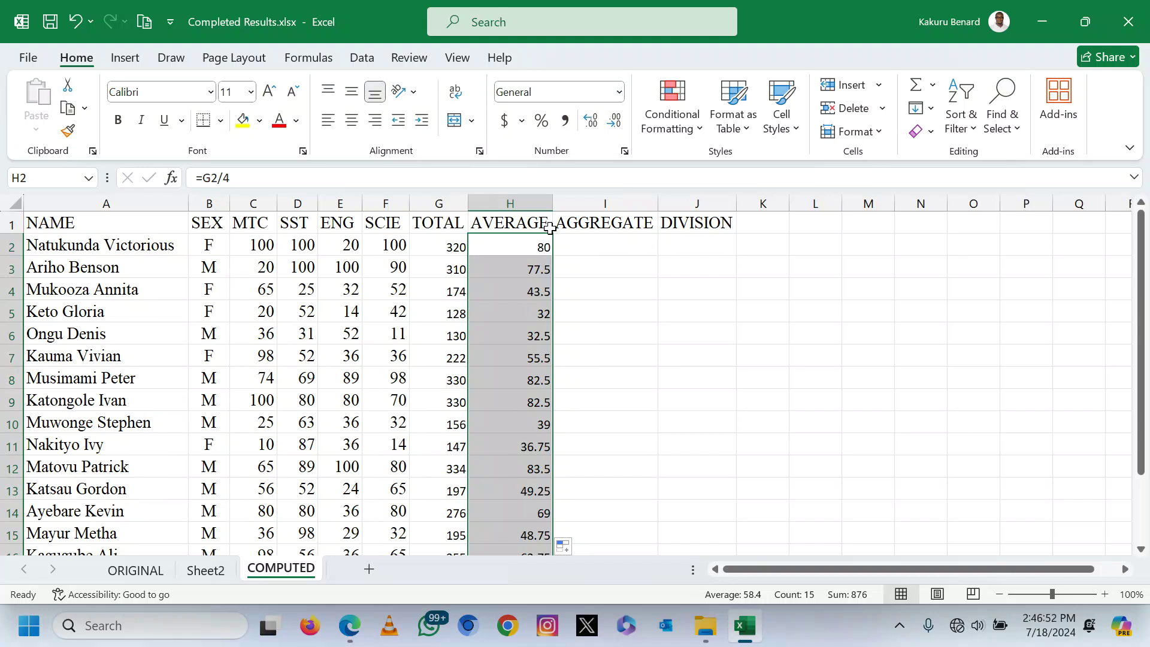
Step: Round the AVERAGE values in H2:H16 to zero decimal places and bring the task PDF forward
{"action": "left_click", "coordinate": [615, 126]}
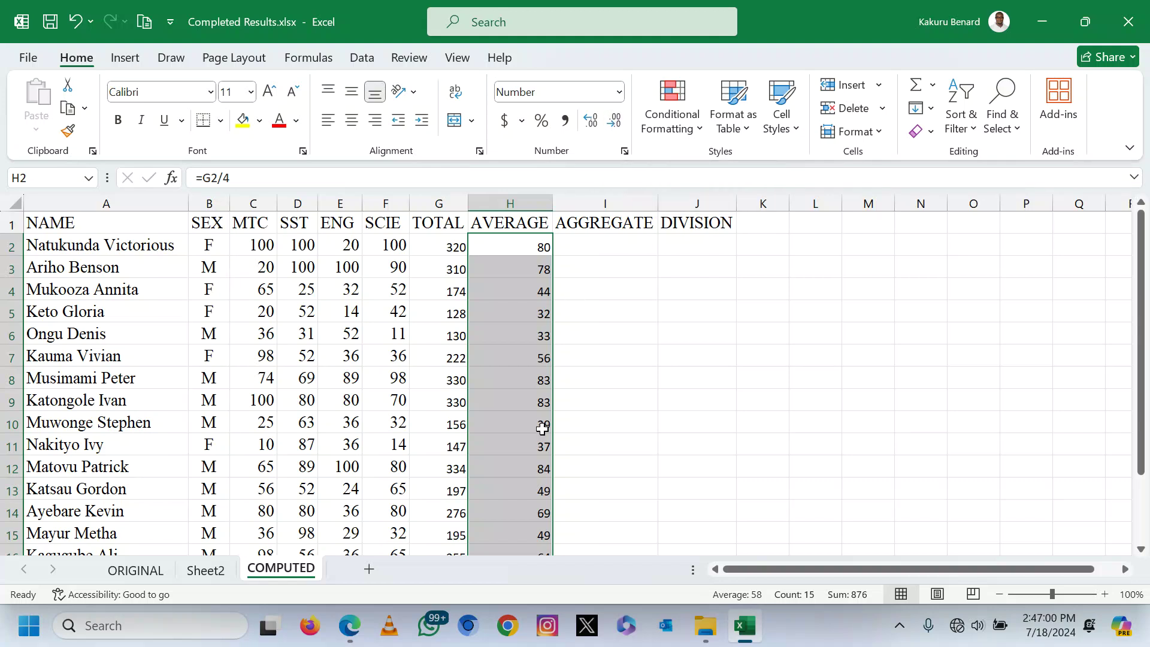
{"action": "left_click", "coordinate": [360, 633]}
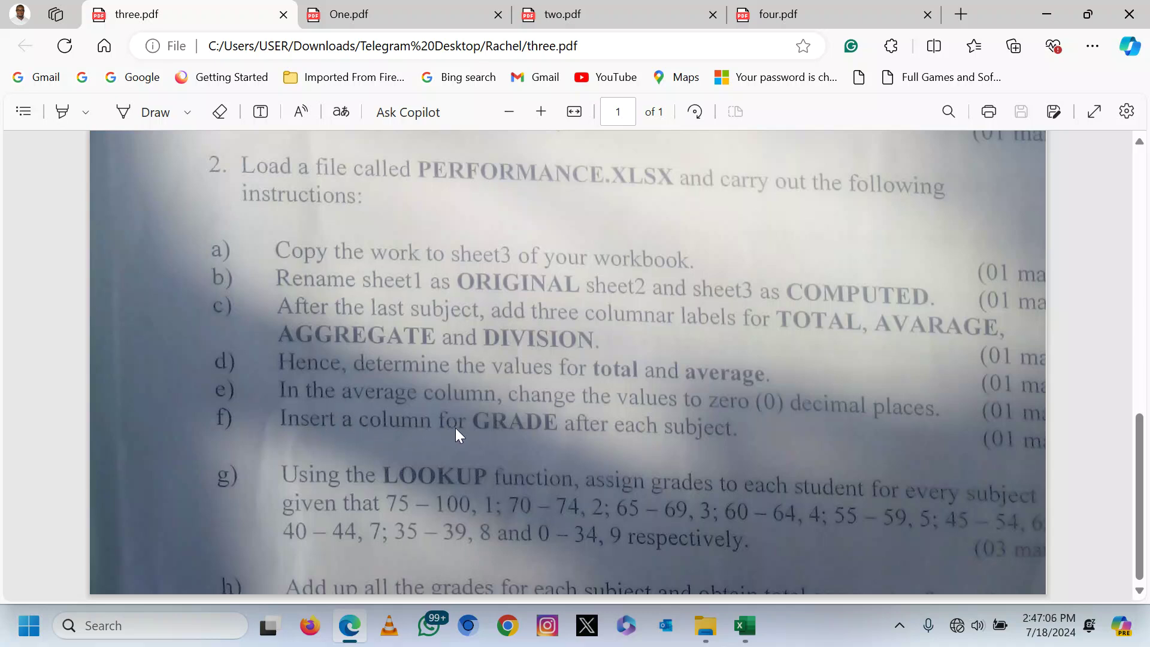
Step: Insert a blank column before the SST, ENG, SCIE and TOTAL columns, then select D1
{"action": "left_click", "coordinate": [747, 632]}
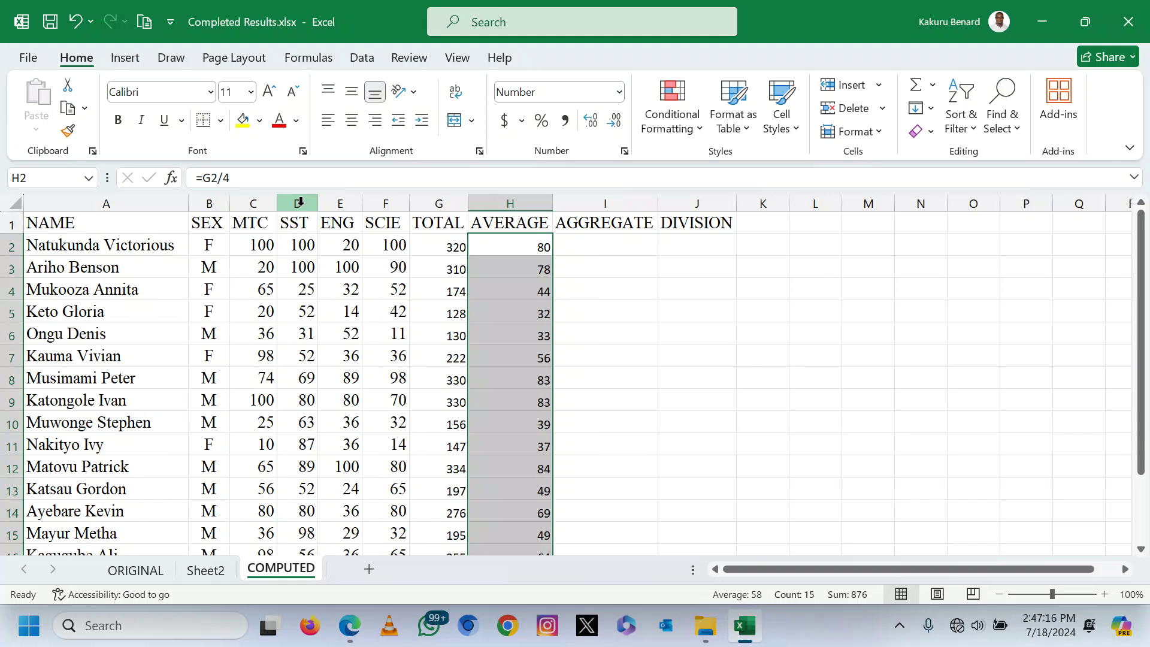
{"action": "left_click", "coordinate": [300, 202]}
{"action": "left_click", "coordinate": [336, 204], "text": "ctrl"}
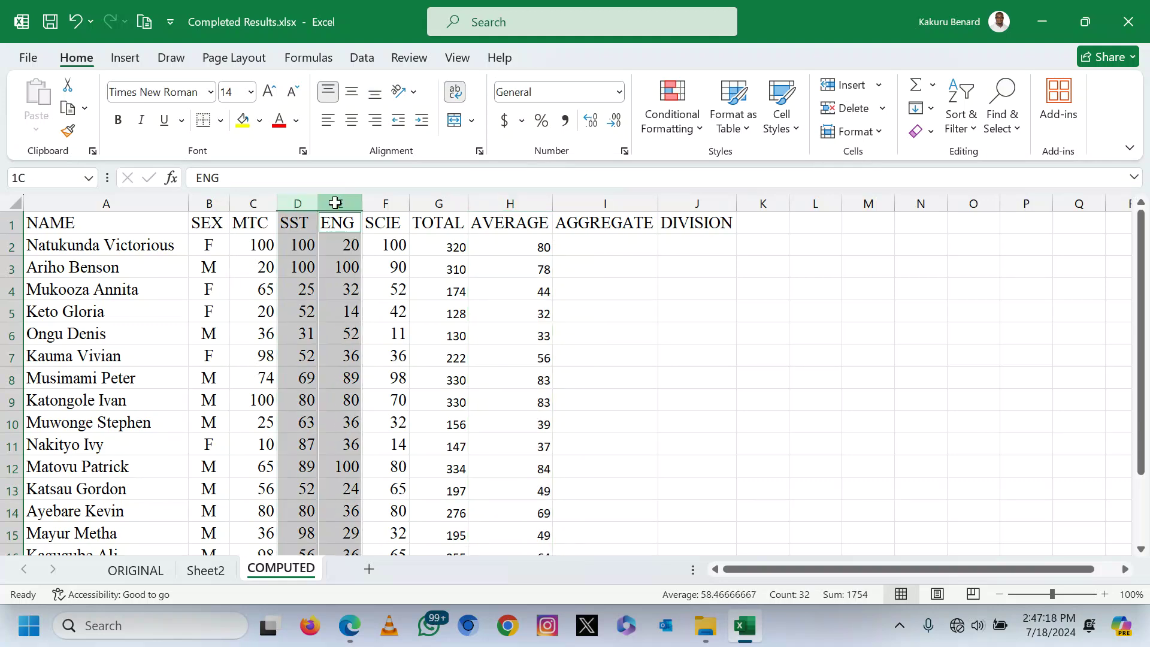
{"action": "left_click", "coordinate": [386, 204], "text": "ctrl"}
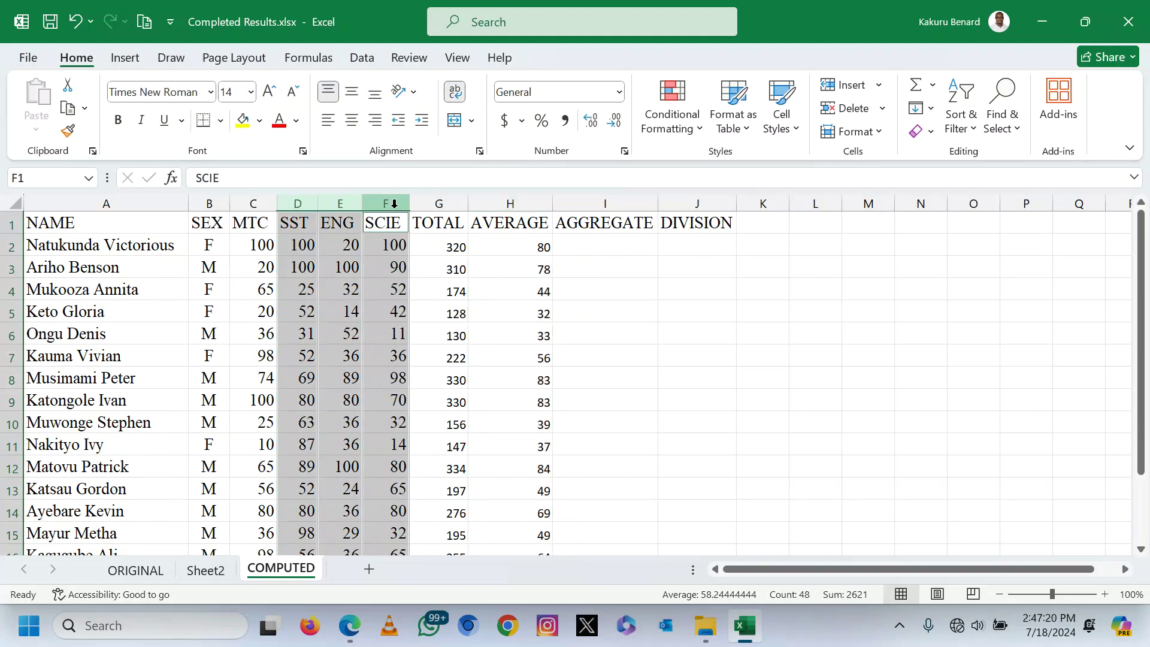
{"action": "left_click", "coordinate": [439, 204], "text": "ctrl"}
{"action": "right_click", "coordinate": [431, 203]}
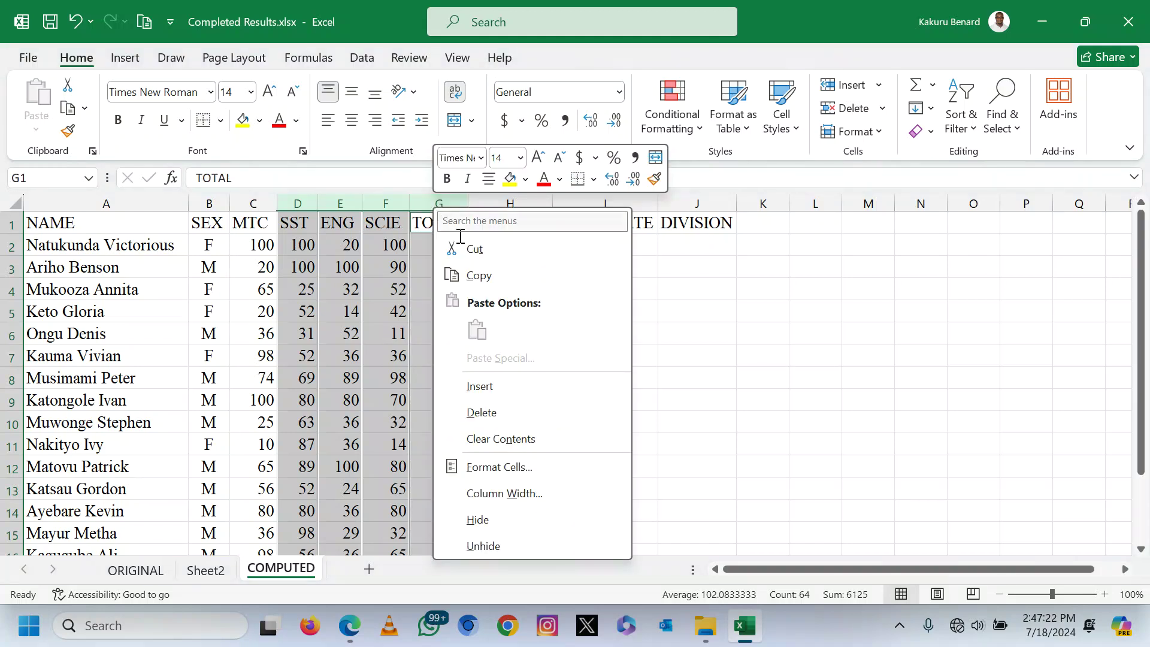
{"action": "left_click", "coordinate": [517, 383]}
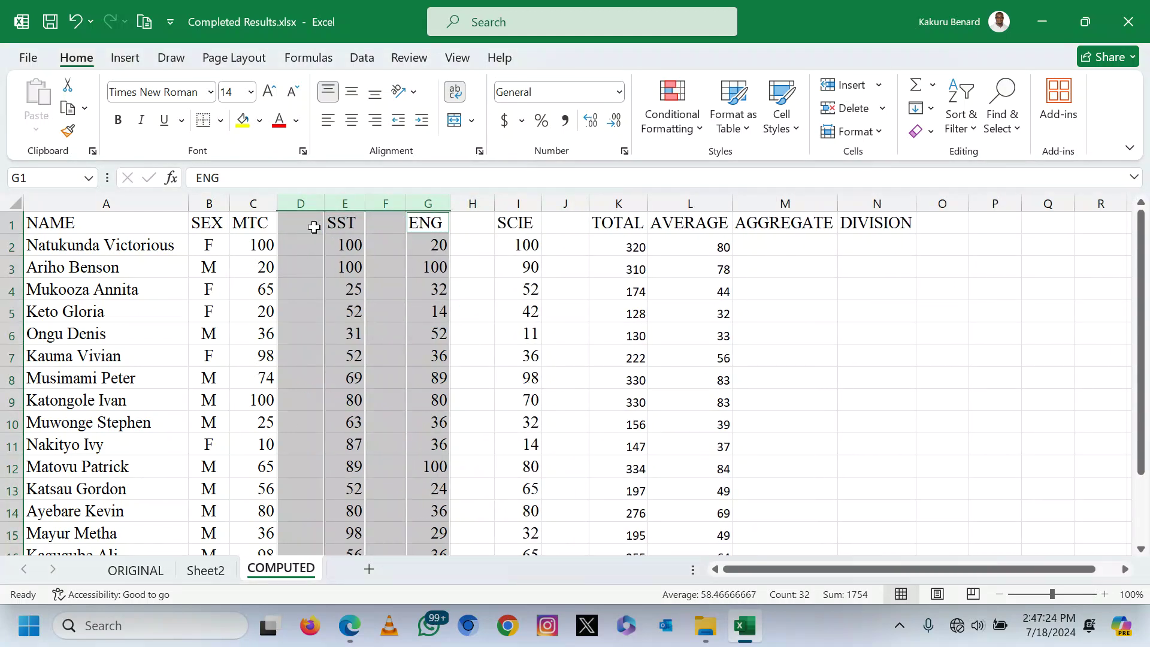
{"action": "left_click", "coordinate": [304, 227]}
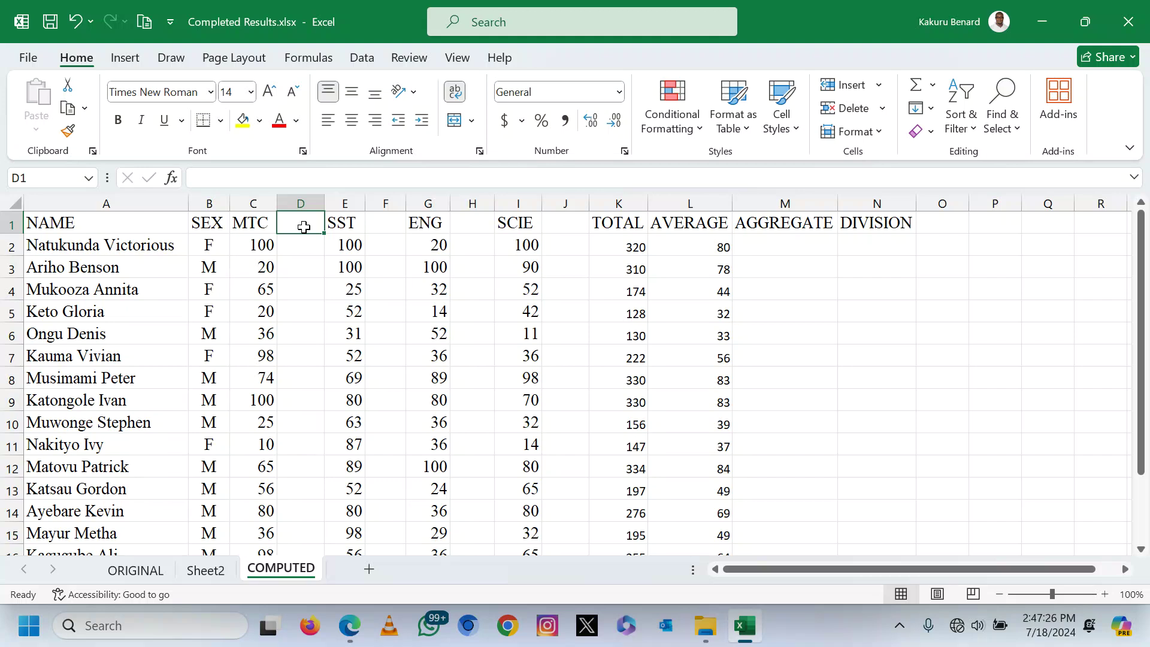
Step: Enter the heading GRADE in cells D1, F1, H1 and J1
{"action": "key", "text": "F2"}
{"action": "type", "text": "GRADE"}
{"action": "key", "text": "Tab"}
{"action": "key", "text": "Tab"}
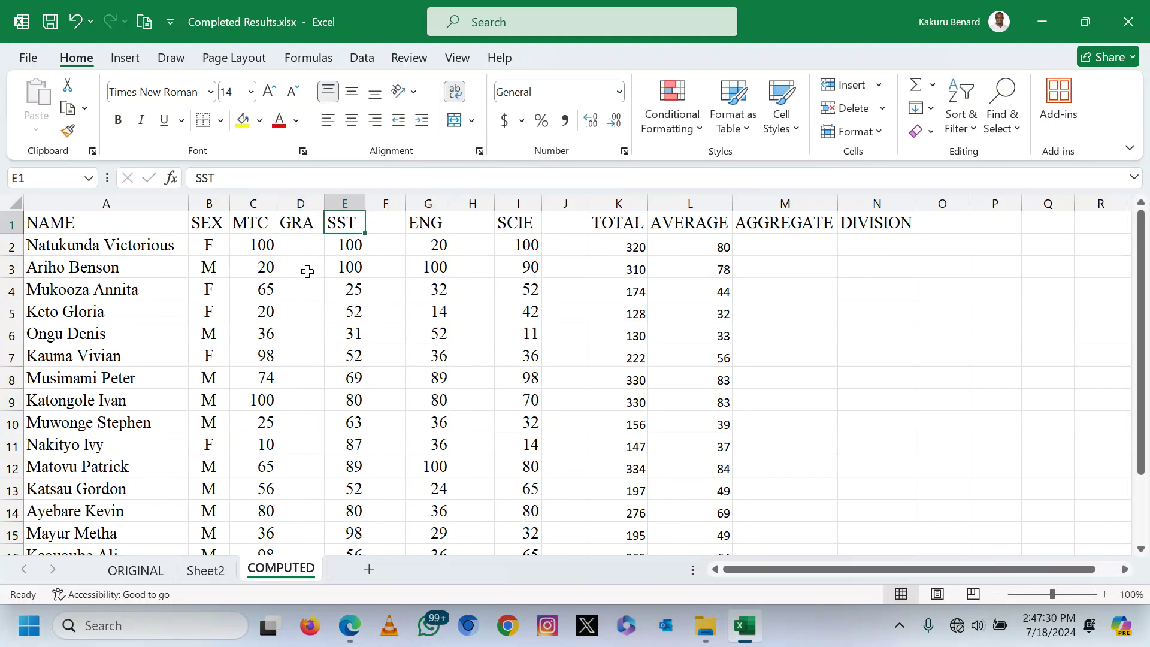
{"action": "type", "text": "GRADE"}
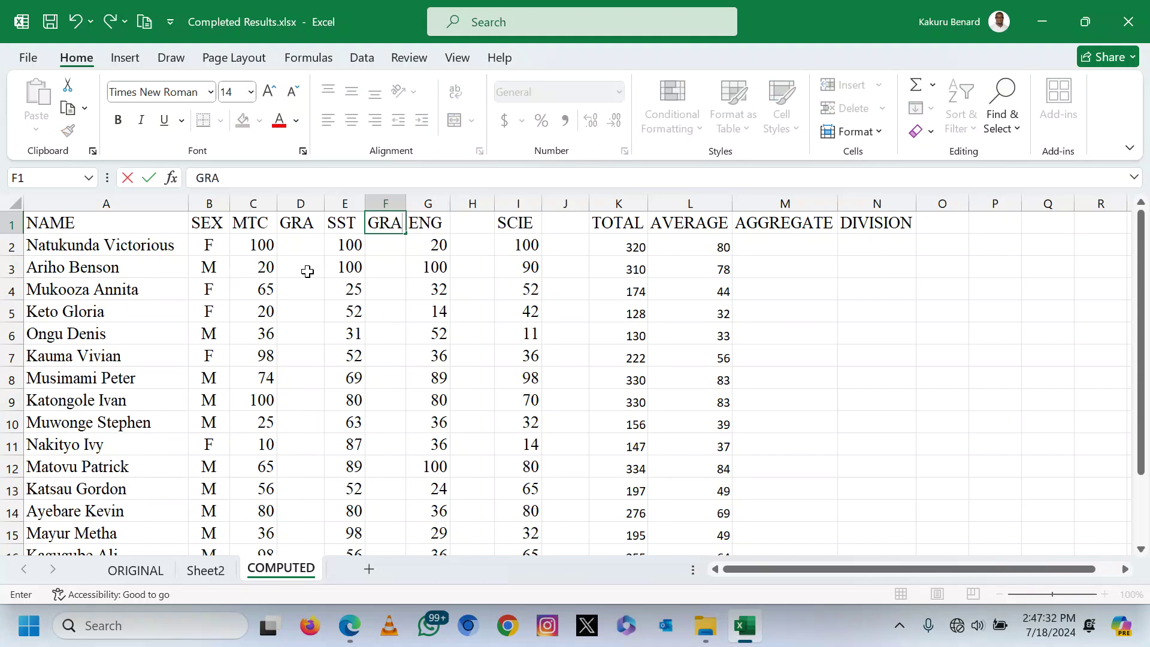
{"action": "key", "text": "Tab"}
{"action": "key", "text": "Tab"}
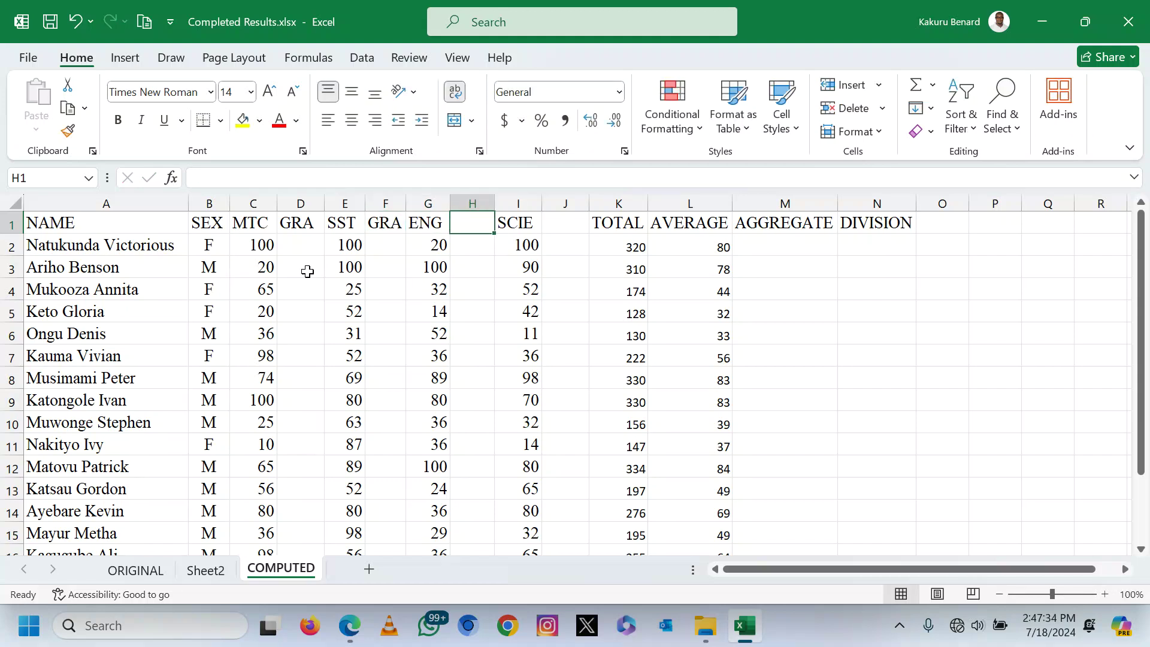
{"action": "type", "text": "GRADWE"}
{"action": "key", "text": "BackSpace"}
{"action": "key", "text": "BackSpace"}
{"action": "type", "text": "E"}
{"action": "key", "text": "Tab"}
{"action": "key", "text": "Tab"}
{"action": "type", "text": "G"}
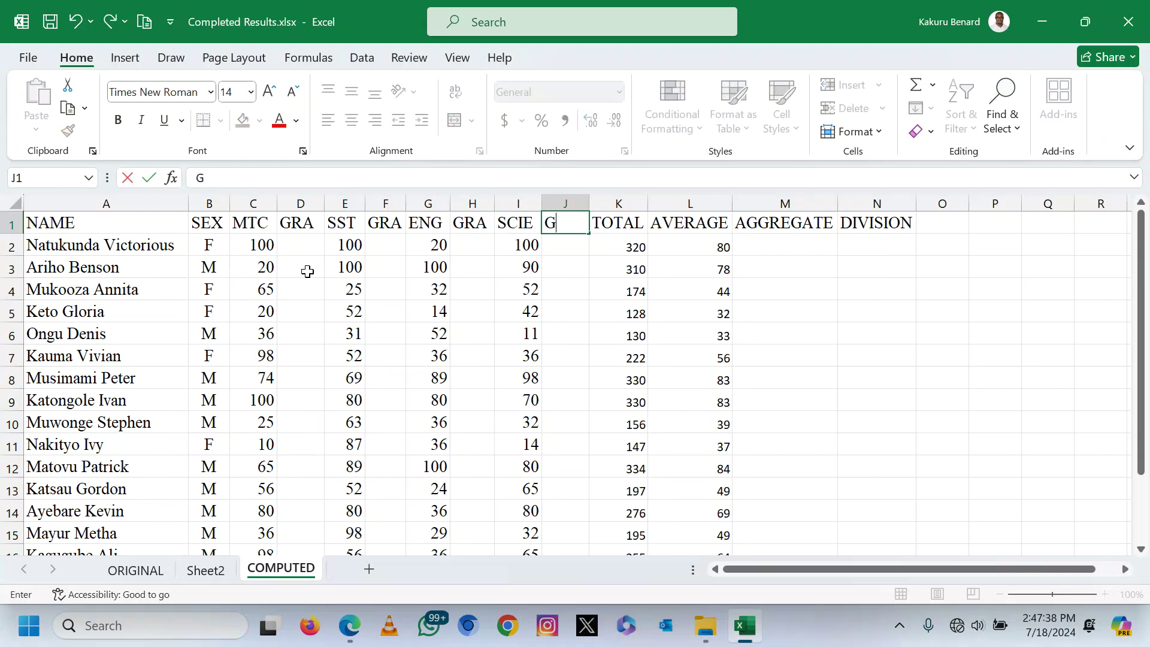
{"action": "type", "text": "RADE"}
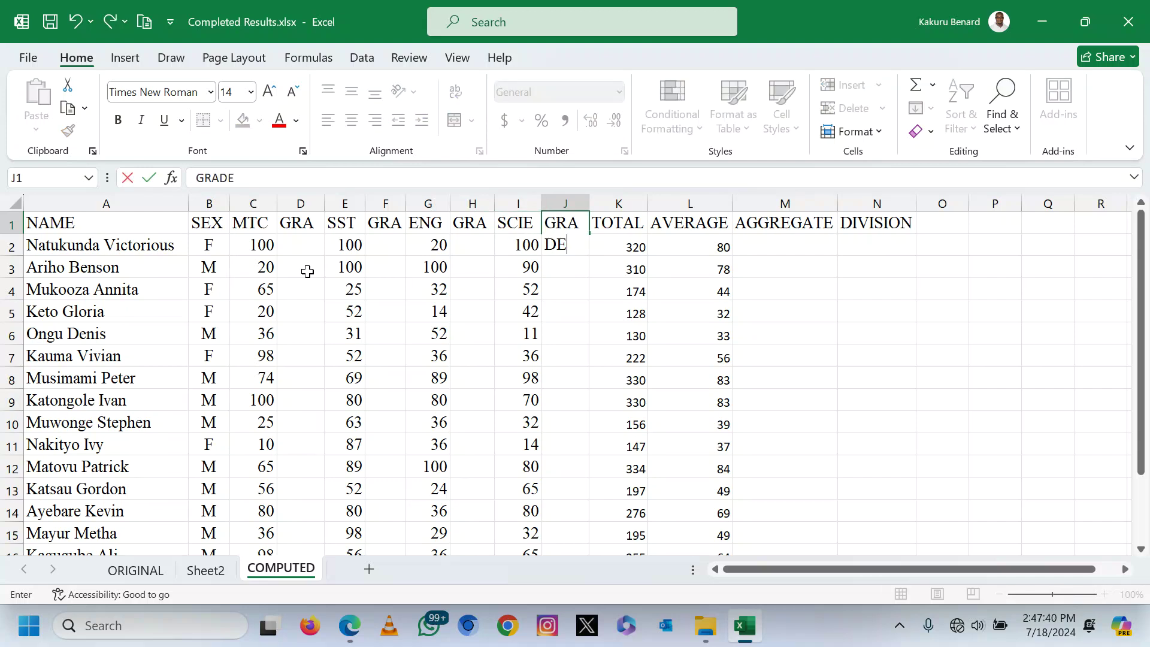
{"action": "left_click", "coordinate": [351, 311]}
Step: Widen columns D, F, H and J so each GRADE heading shows fully
{"action": "left_click_drag", "start_coordinate": [326, 205], "coordinate": [340, 203]}
{"action": "left_click_drag", "start_coordinate": [421, 196], "coordinate": [444, 196]}
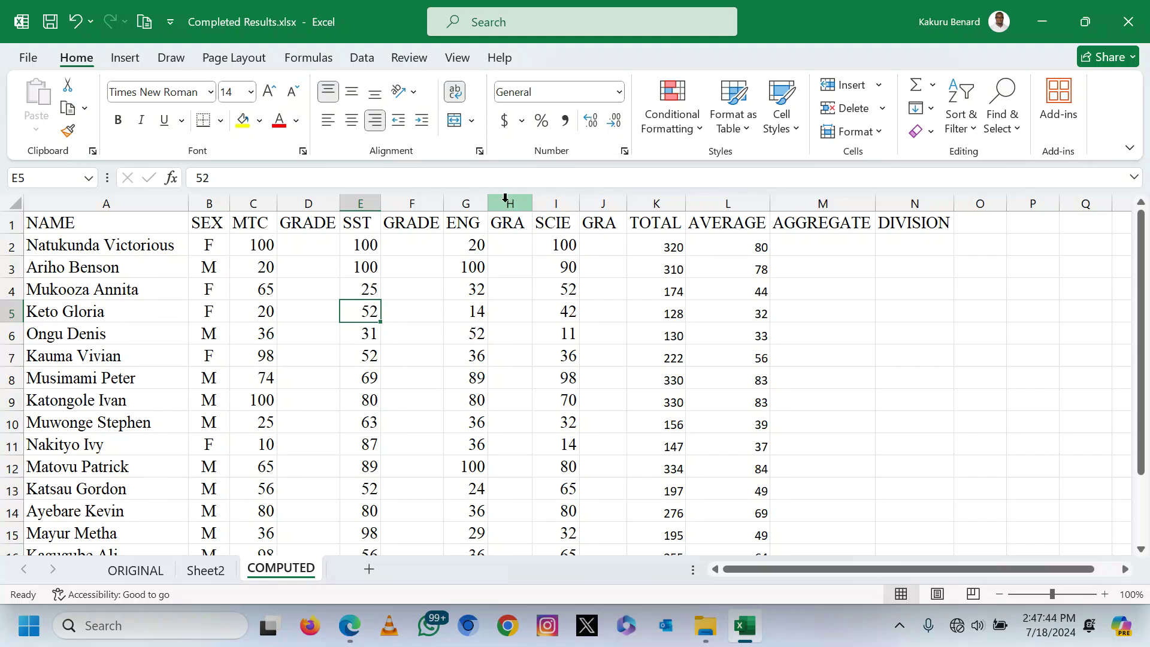
{"action": "left_click_drag", "start_coordinate": [532, 200], "coordinate": [551, 200]}
{"action": "left_click_drag", "start_coordinate": [645, 207], "coordinate": [662, 207]}
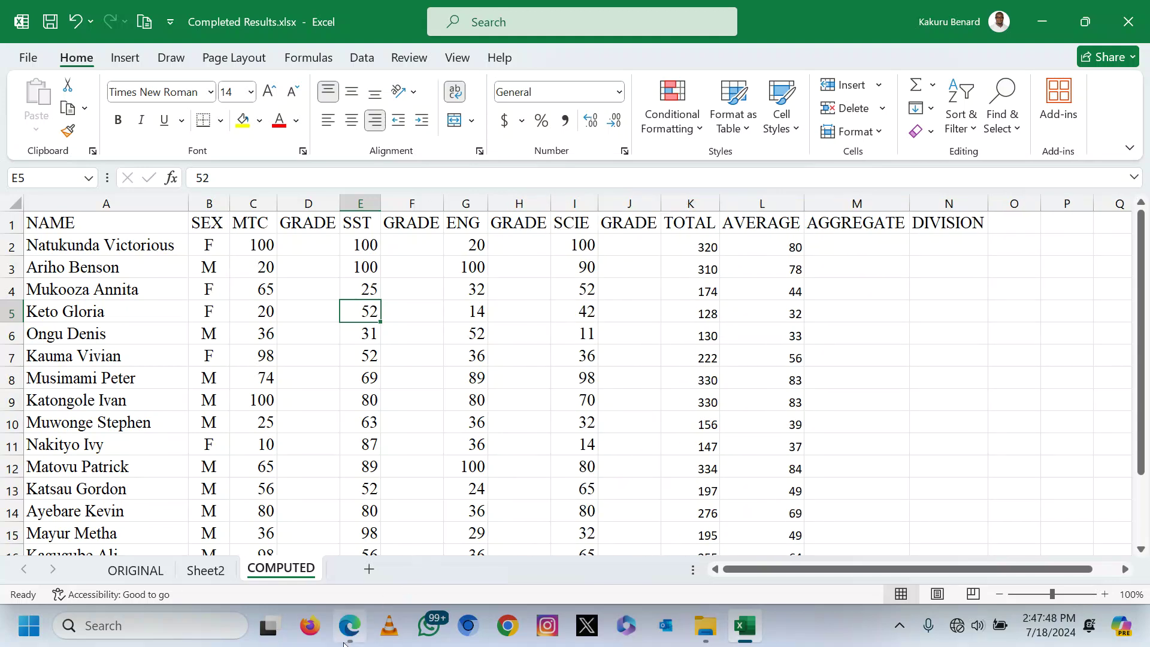
{"action": "left_click", "coordinate": [349, 626]}
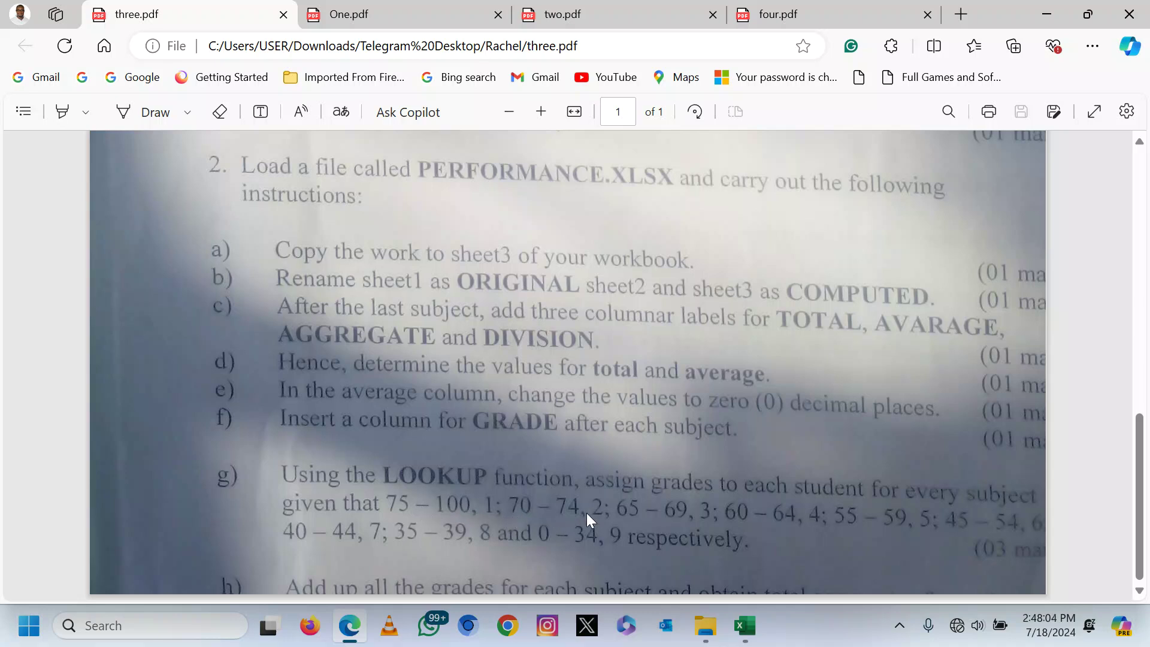
Step: Return to the Completed Results workbook after reviewing the LOOKUP grade ranges in three.pdf
{"action": "left_click", "coordinate": [749, 617]}
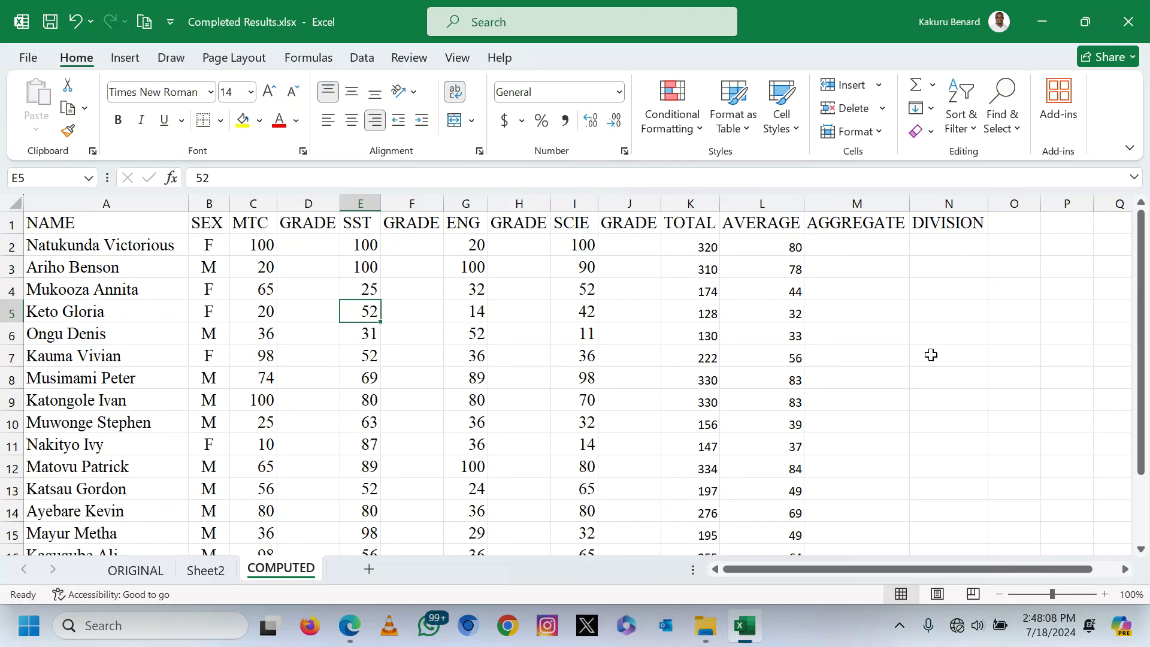
Step: Title the lookup table 'VLOOKUP TABLE' in cell O2
{"action": "left_click", "coordinate": [1019, 242]}
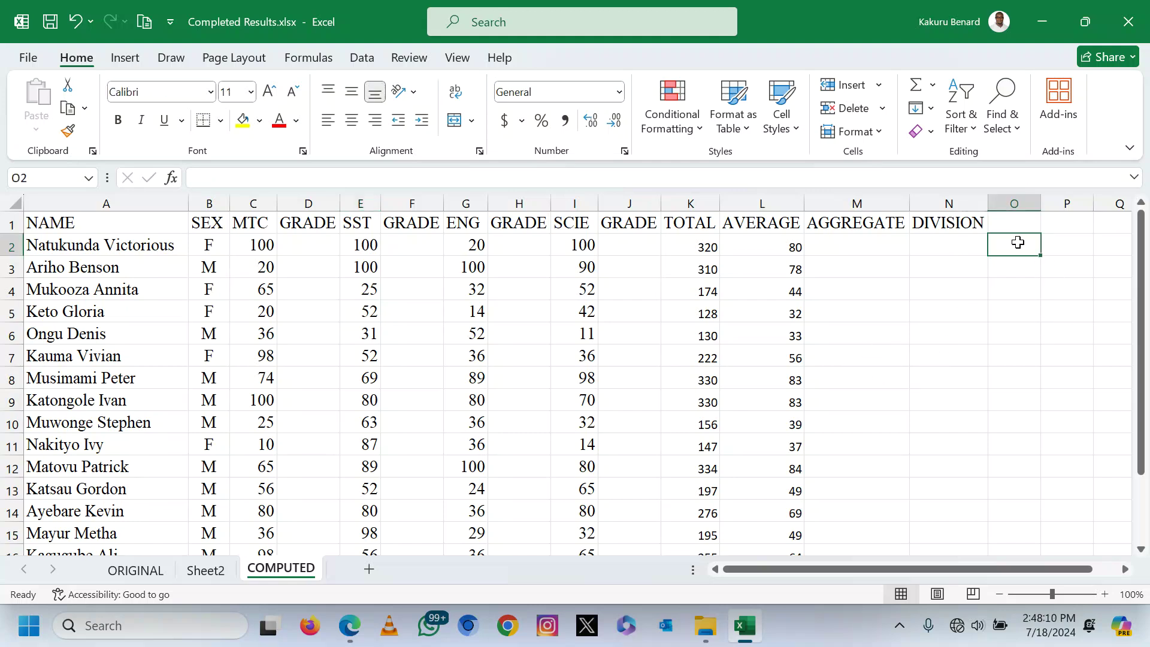
{"action": "type", "text": "V"}
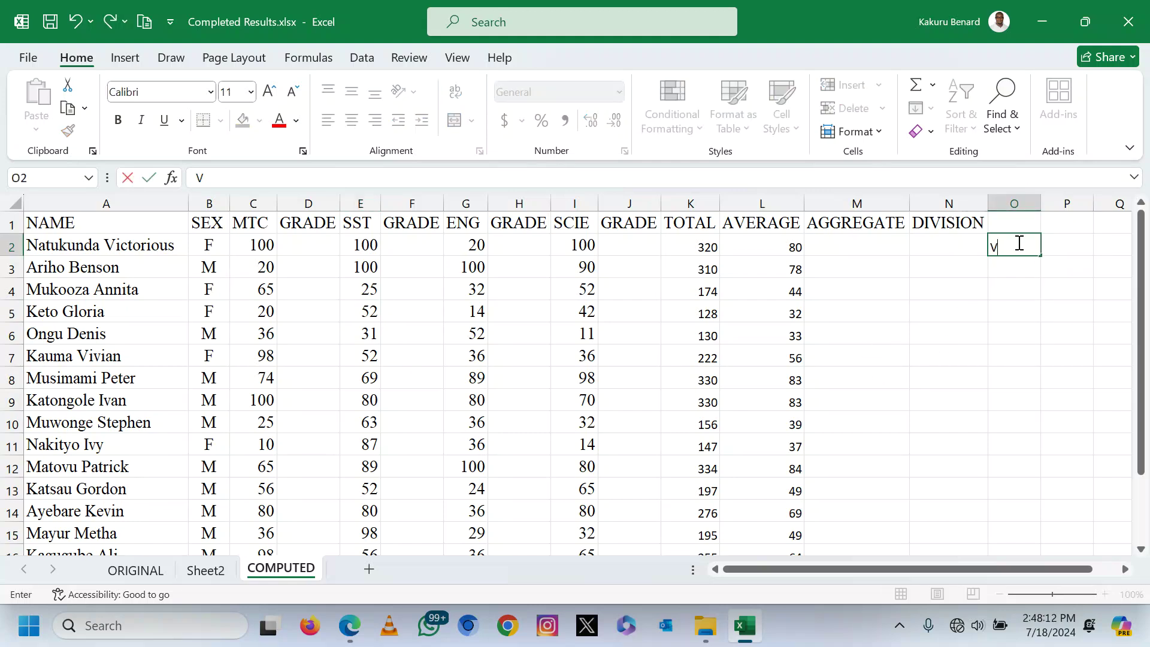
{"action": "type", "text": "LOOKUP TABLE"}
{"action": "key", "text": "Return"}
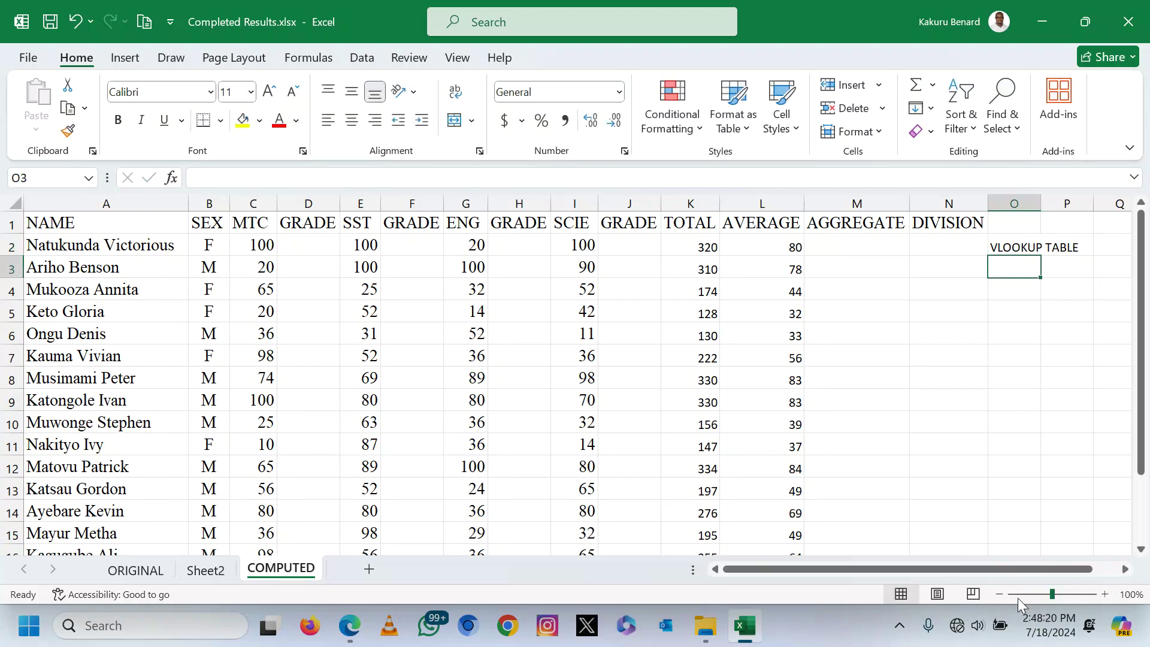
{"action": "left_click", "coordinate": [999, 595]}
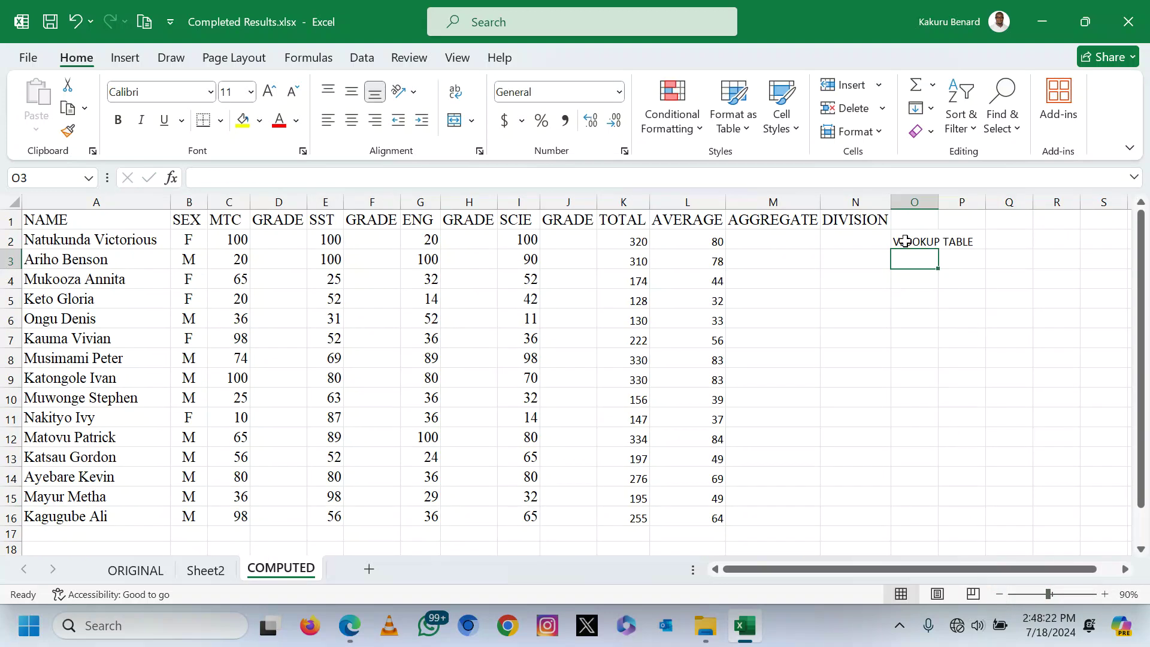
{"action": "left_click", "coordinate": [906, 241]}
{"action": "left_click", "coordinate": [909, 260]}
Step: Add MARKS and GRADE headings in O3 and P3, and enter 0 in O4
{"action": "type", "text": "MARKS"}
{"action": "key", "text": "Tab"}
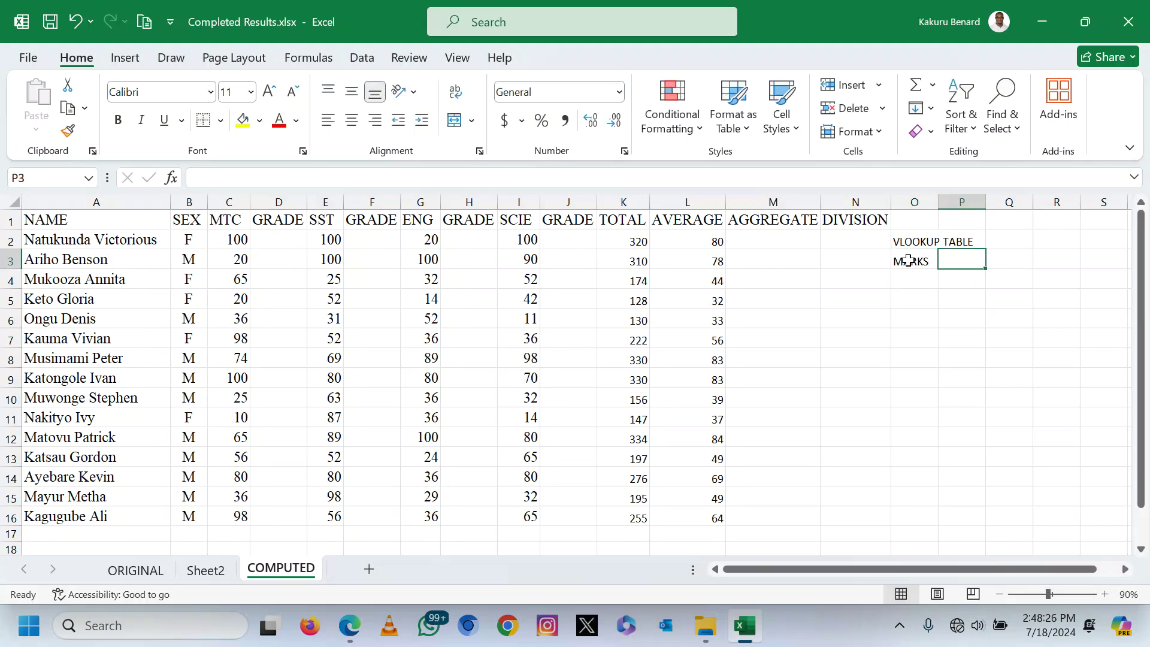
{"action": "type", "text": "GRADE"}
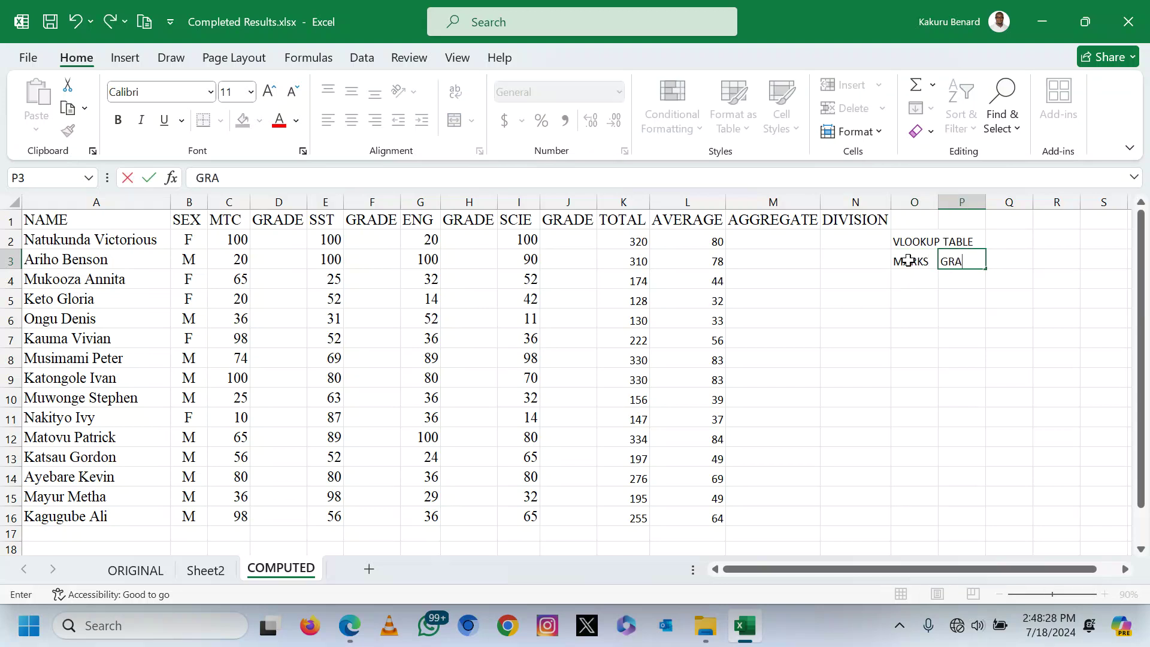
{"action": "left_click", "coordinate": [917, 280]}
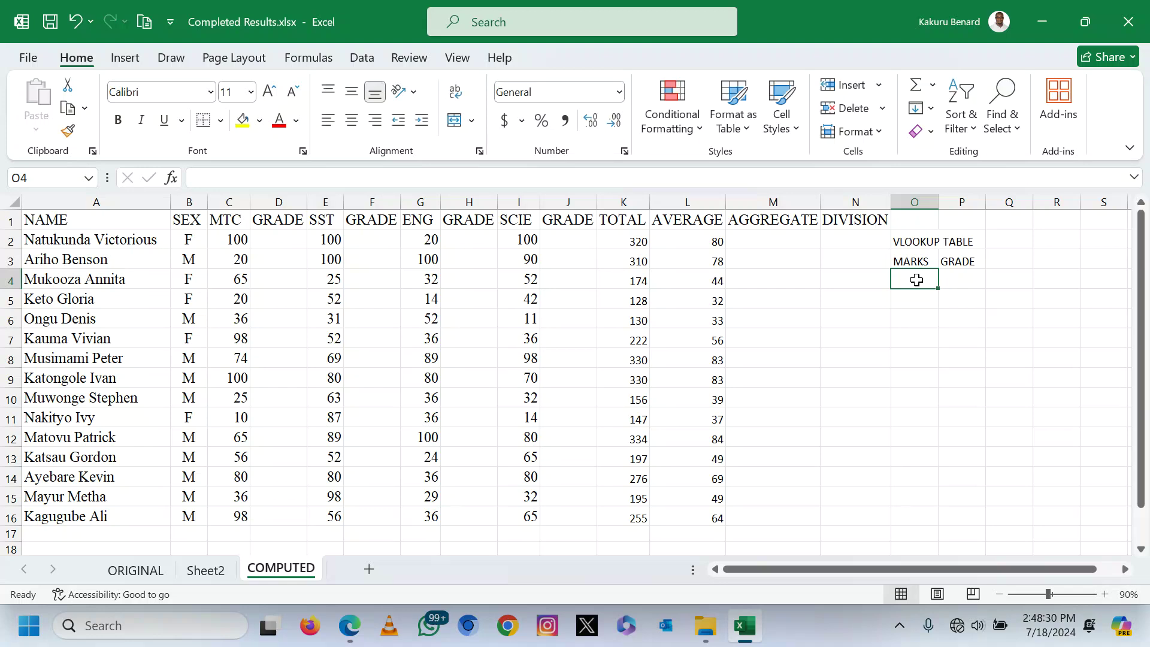
{"action": "type", "text": "0"}
{"action": "key", "text": "Tab"}
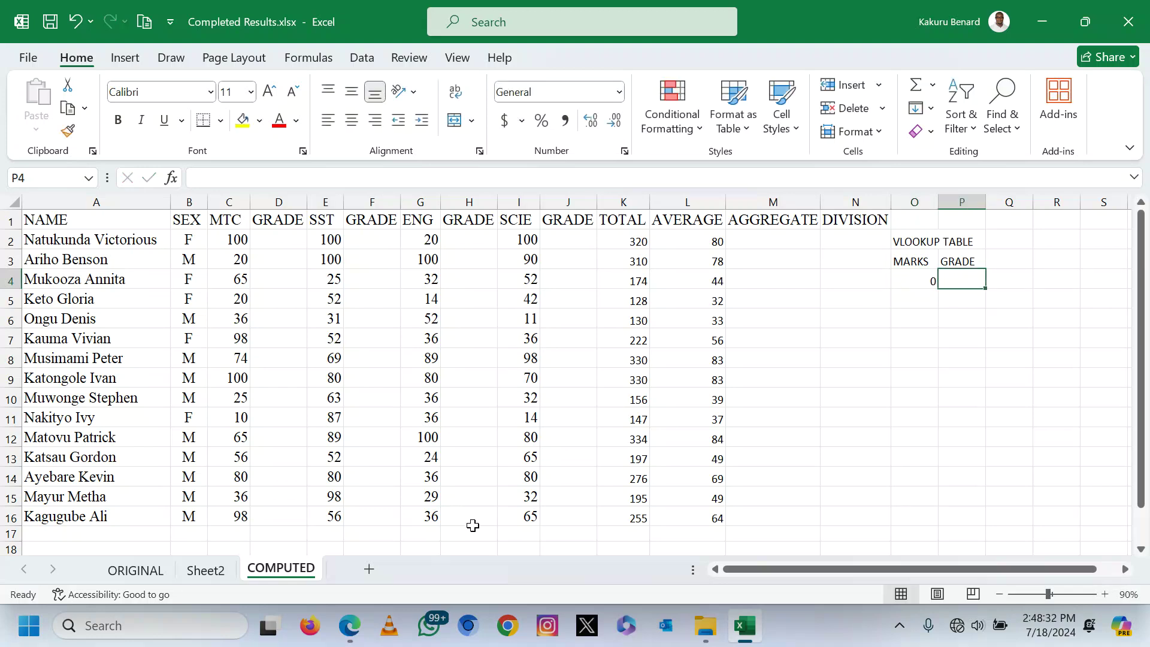
{"action": "left_click", "coordinate": [349, 626]}
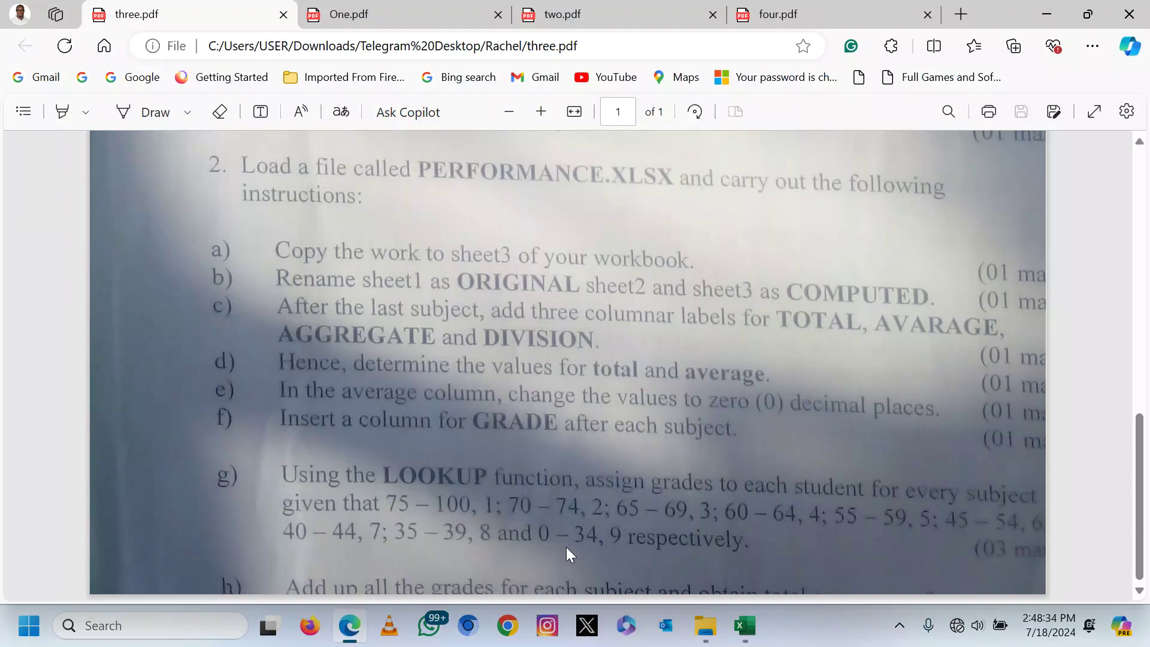
Step: Enter grade 9 in P4 beside mark 0, then check the PDF's grade ranges
{"action": "left_click", "coordinate": [746, 626]}
{"action": "type", "text": "9"}
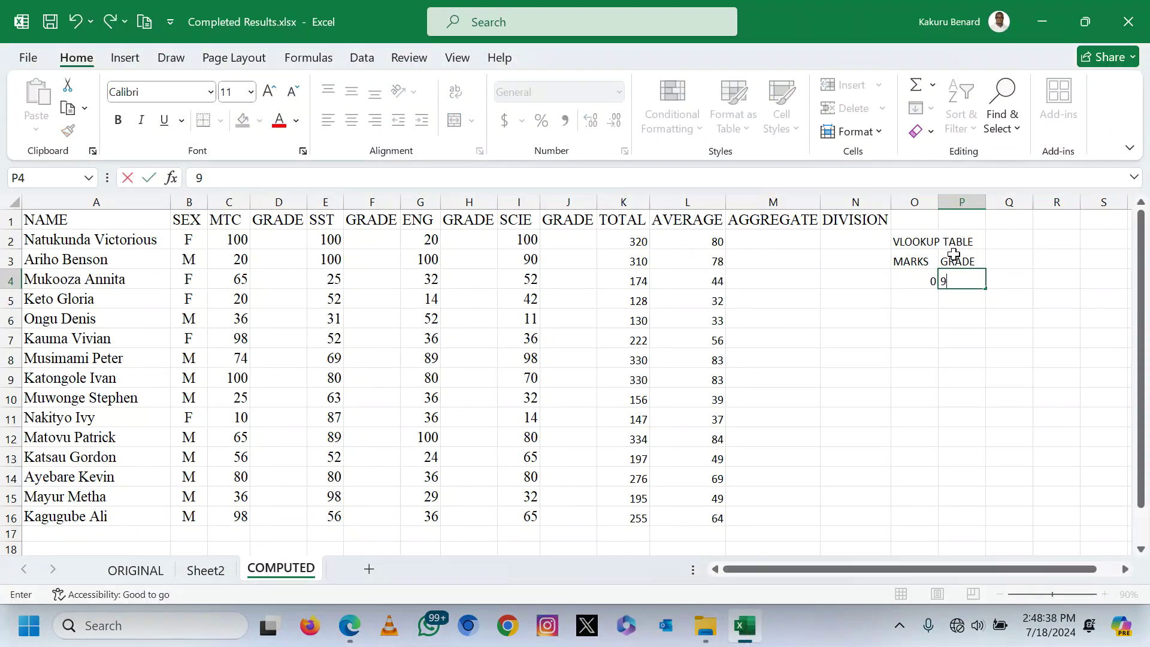
{"action": "left_click", "coordinate": [903, 298]}
{"action": "left_click", "coordinate": [350, 626]}
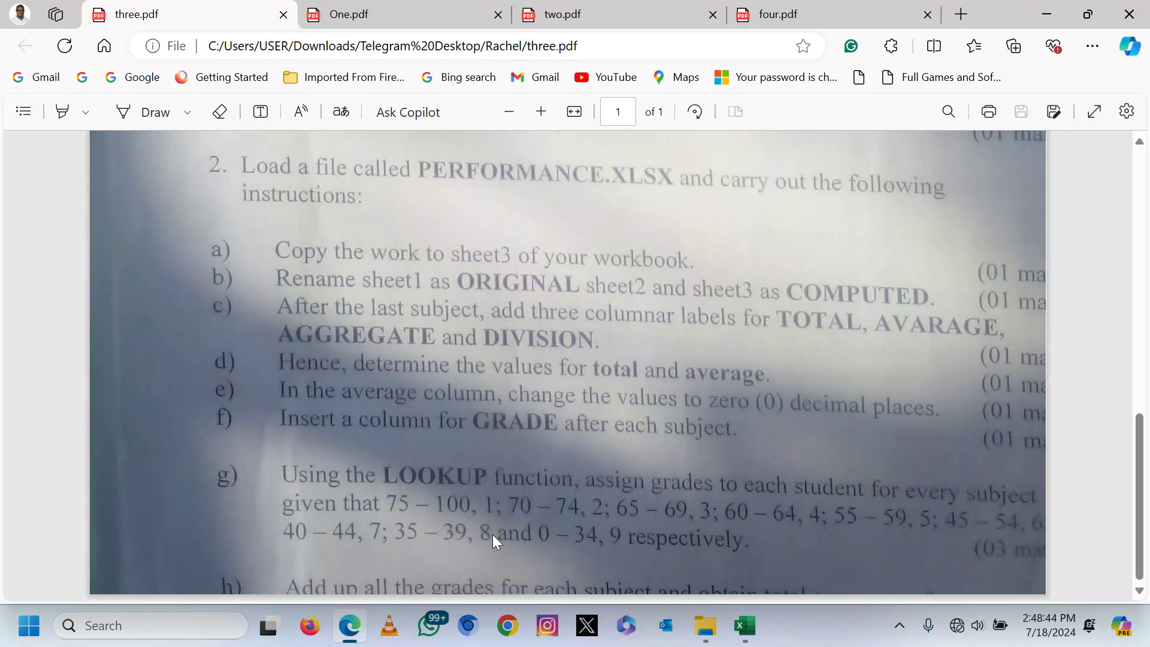
Step: Add the next lookup row: mark 35 in O5 with grade 8 in P5
{"action": "left_click", "coordinate": [745, 625]}
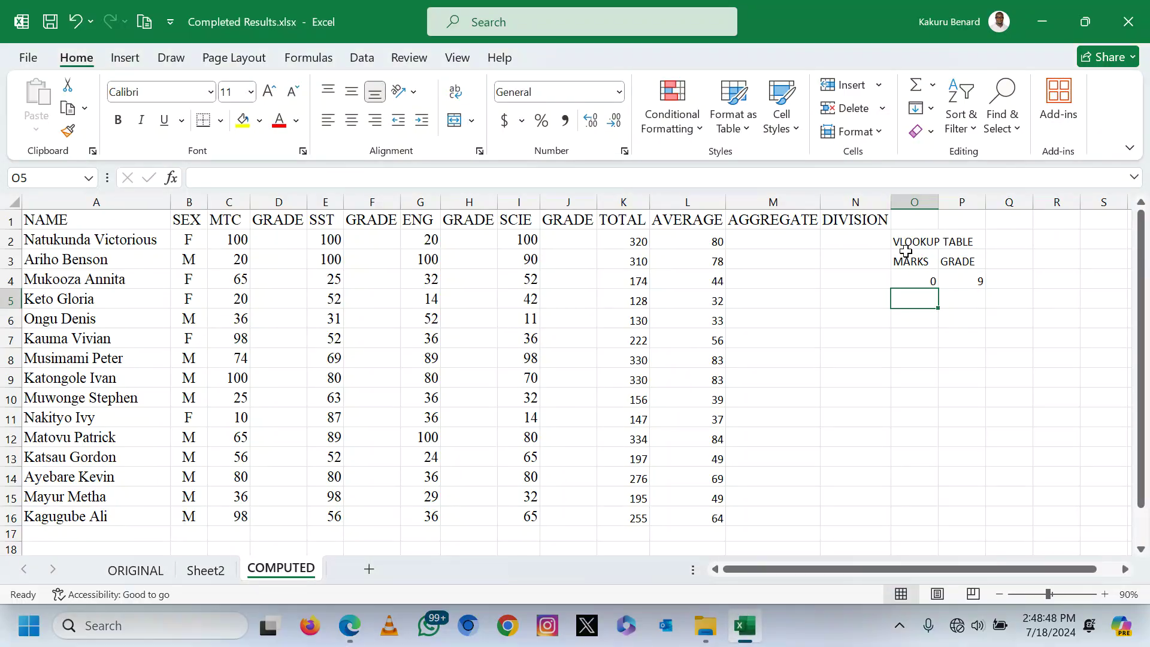
{"action": "type", "text": "35"}
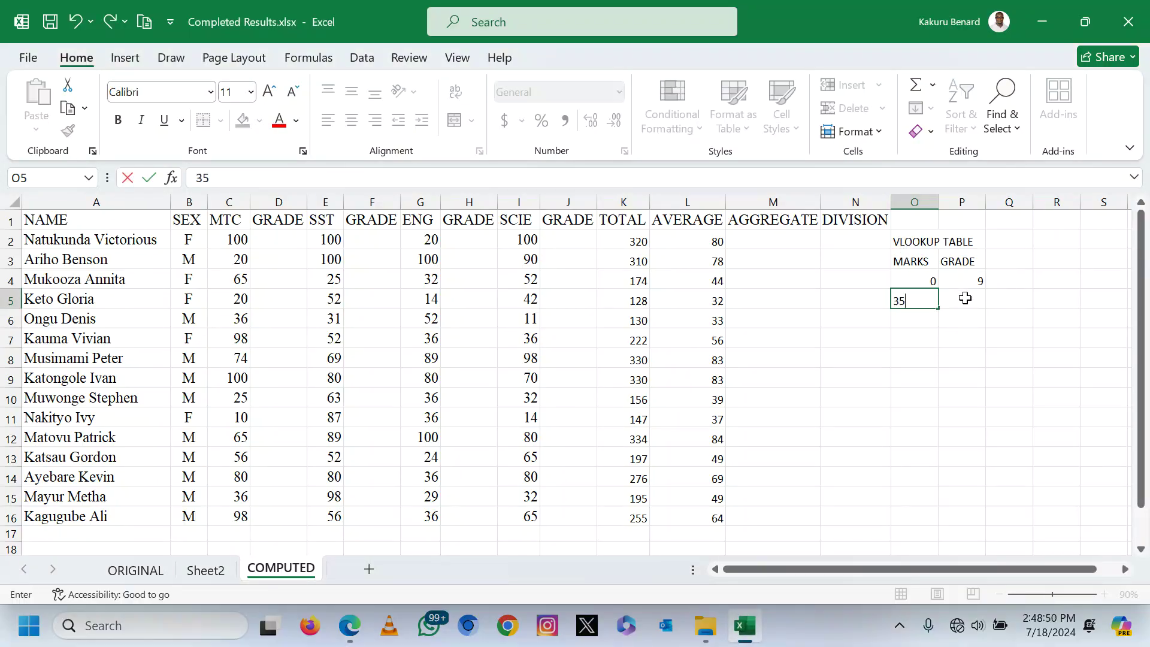
{"action": "left_click", "coordinate": [965, 298]}
{"action": "type", "text": "8"}
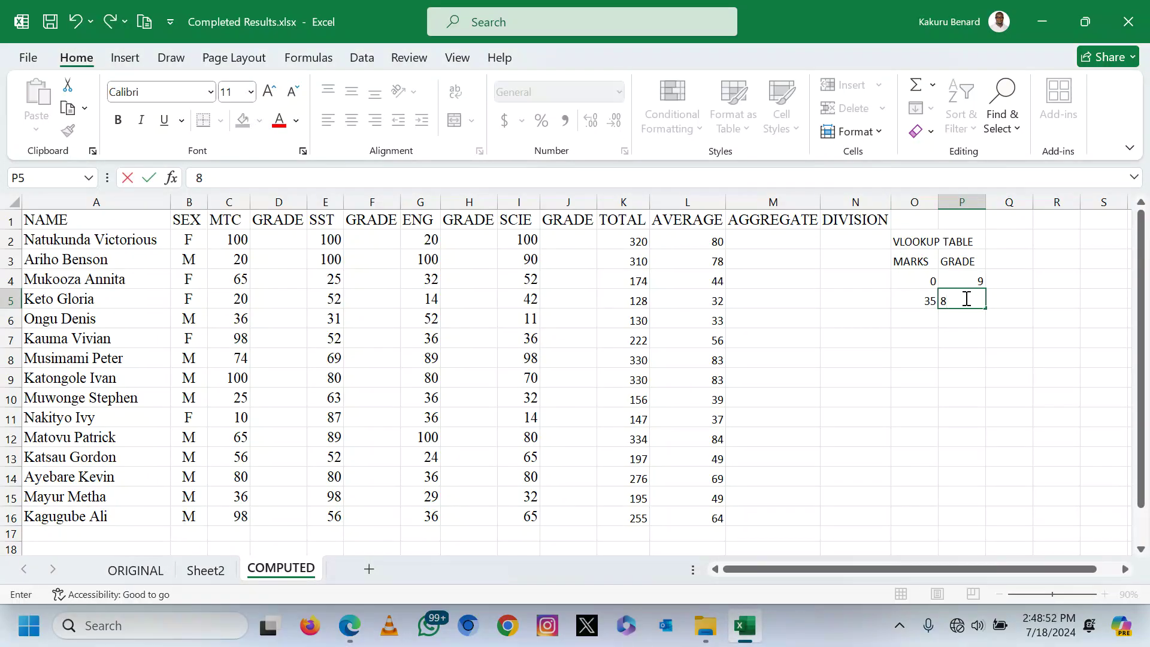
{"action": "left_click", "coordinate": [355, 627]}
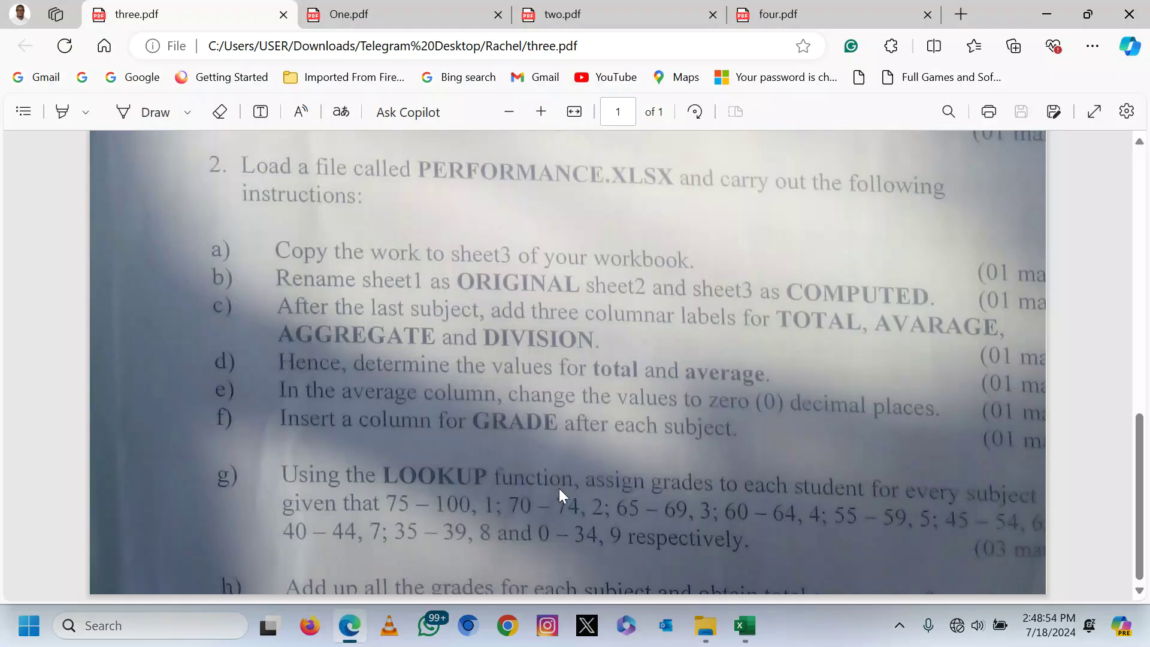
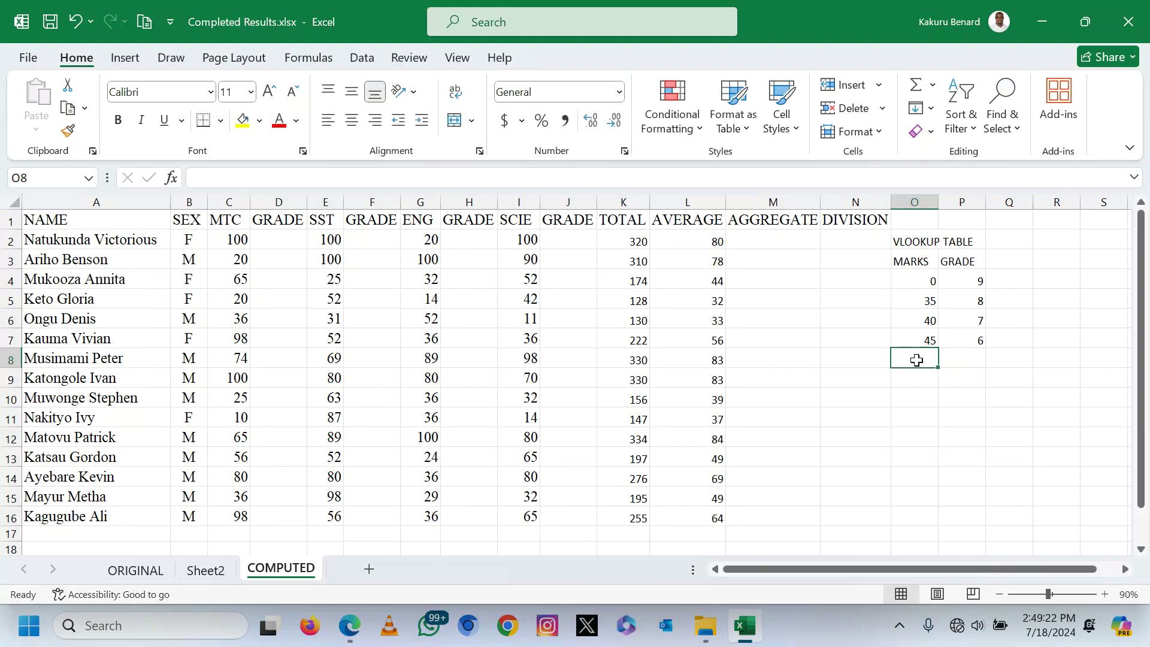
Step: Enter marks 55 and 60 with grades 5 and 4, checking the exam paper's grading scale
{"action": "type", "text": "55"}
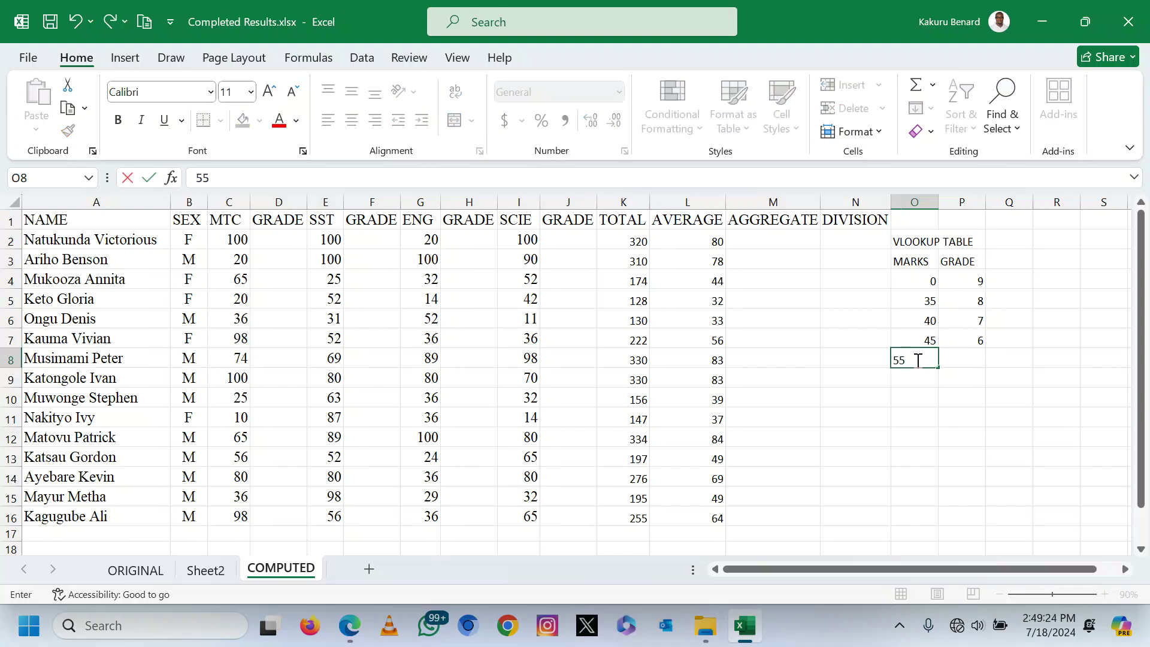
{"action": "key", "text": "Tab"}
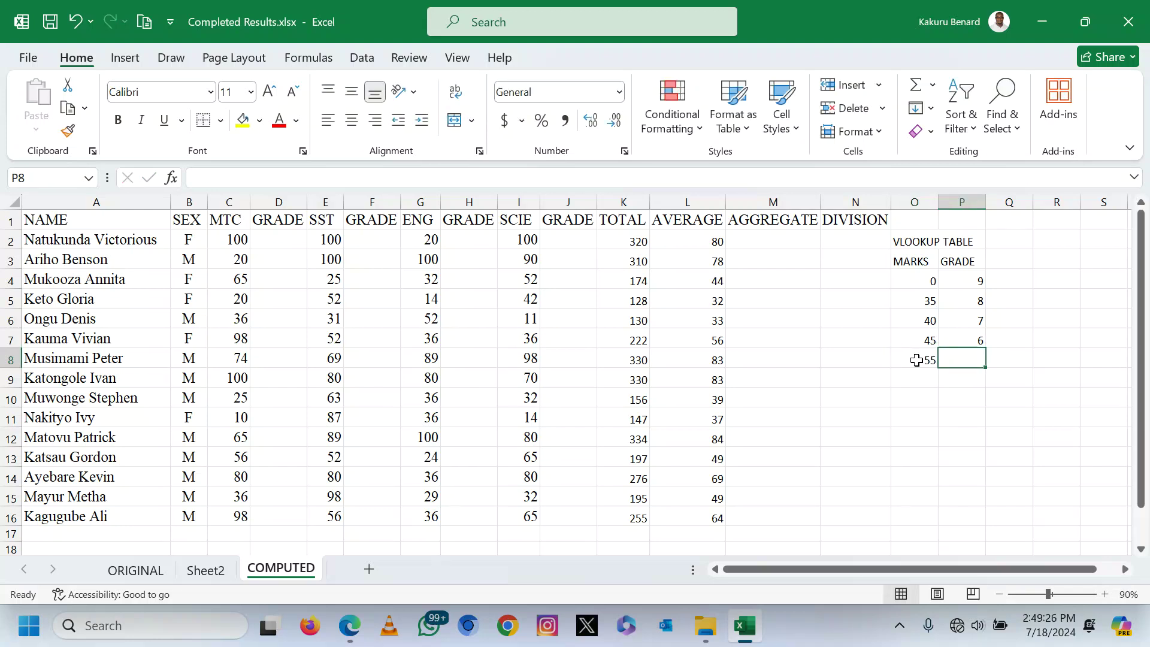
{"action": "type", "text": "5"}
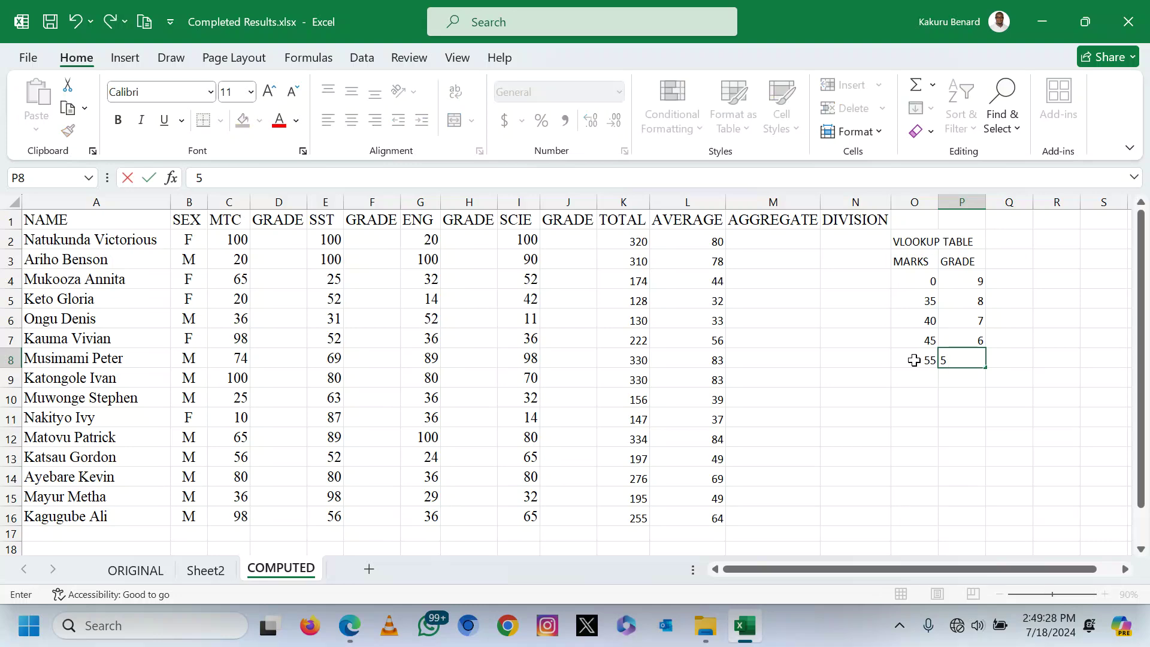
{"action": "left_click", "coordinate": [357, 628]}
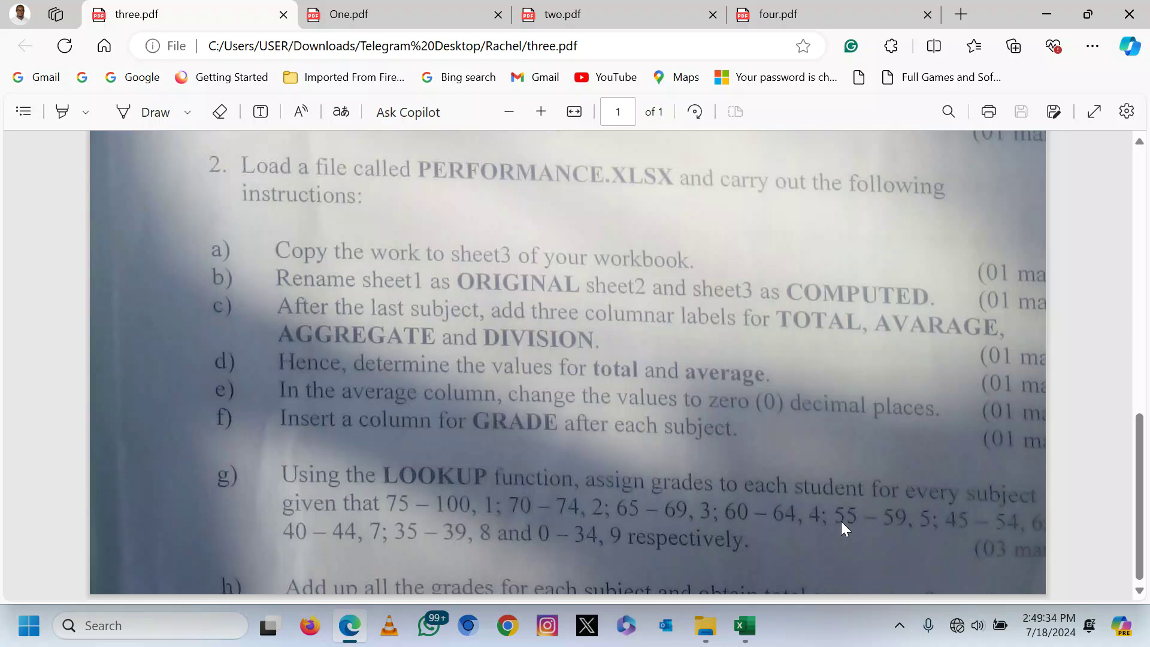
{"action": "left_click", "coordinate": [744, 626]}
{"action": "left_click", "coordinate": [915, 397]}
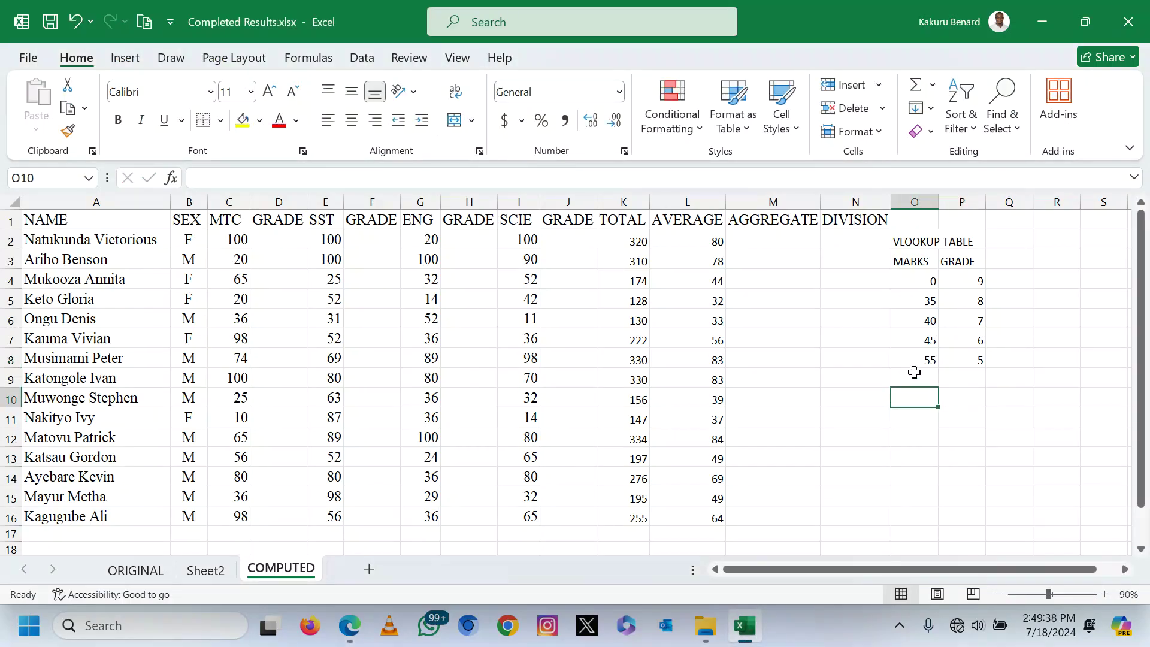
{"action": "left_click", "coordinate": [915, 375]}
{"action": "type", "text": "60"}
{"action": "key", "text": "Tab"}
{"action": "type", "text": "4"}
{"action": "key", "text": "Return"}
{"action": "left_click", "coordinate": [349, 625]}
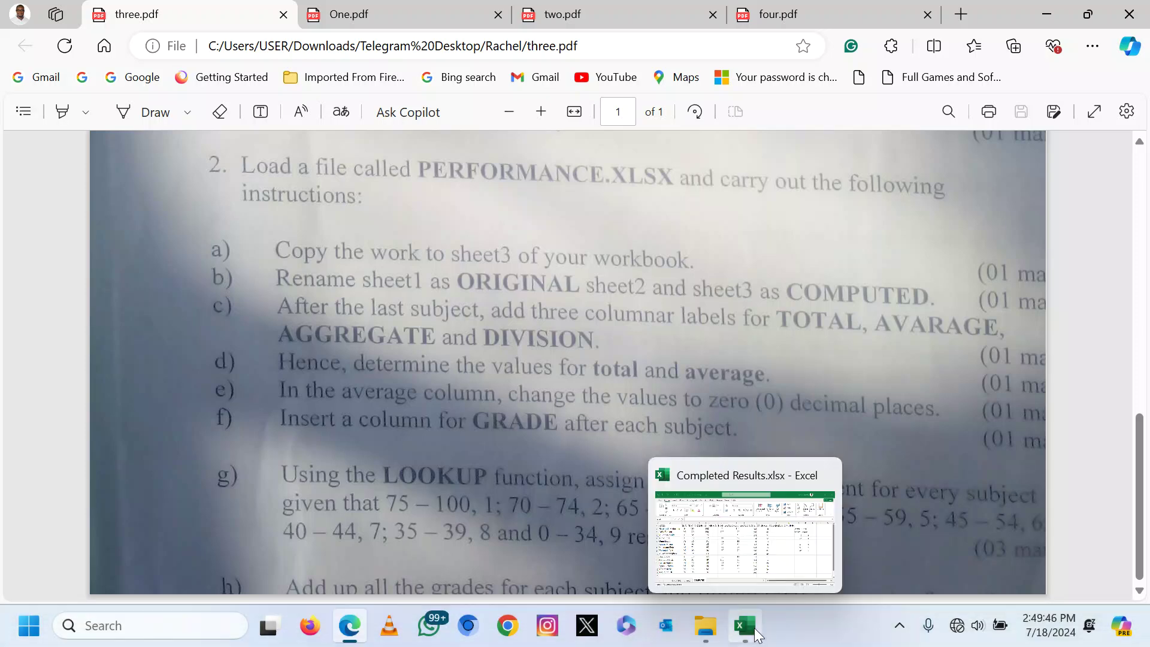
{"action": "left_click", "coordinate": [754, 628]}
Step: Add marks 65, 70 and 75 with grades 3, 2 and 1 to the lookup table
{"action": "type", "text": "65"}
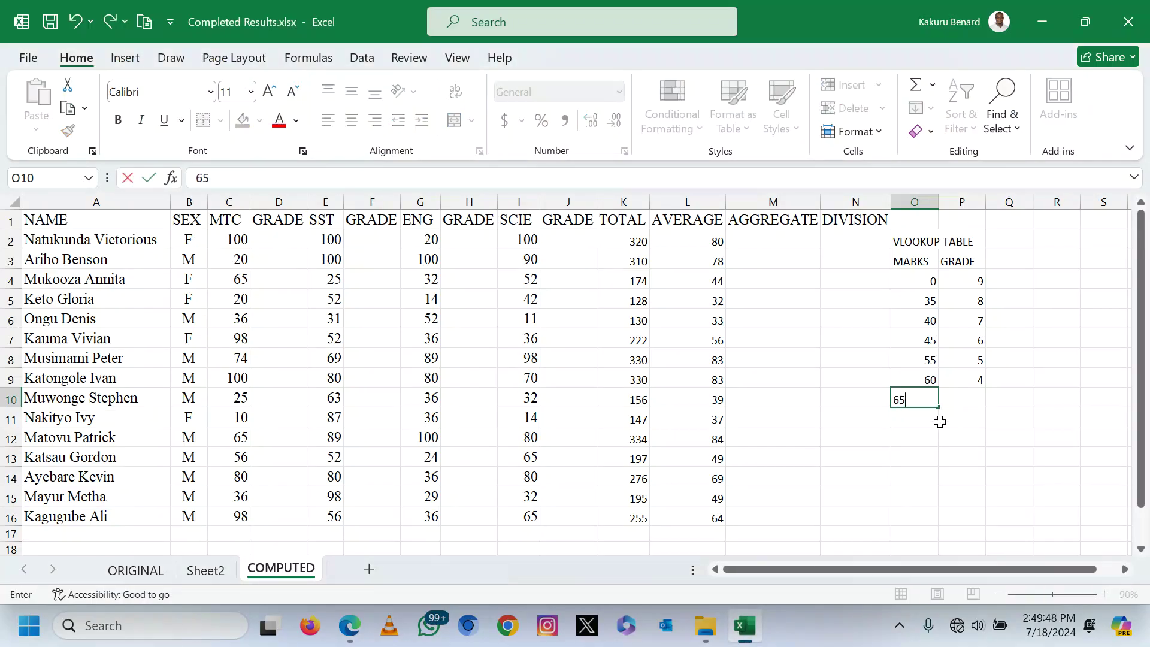
{"action": "key", "text": "Tab"}
{"action": "type", "text": "3"}
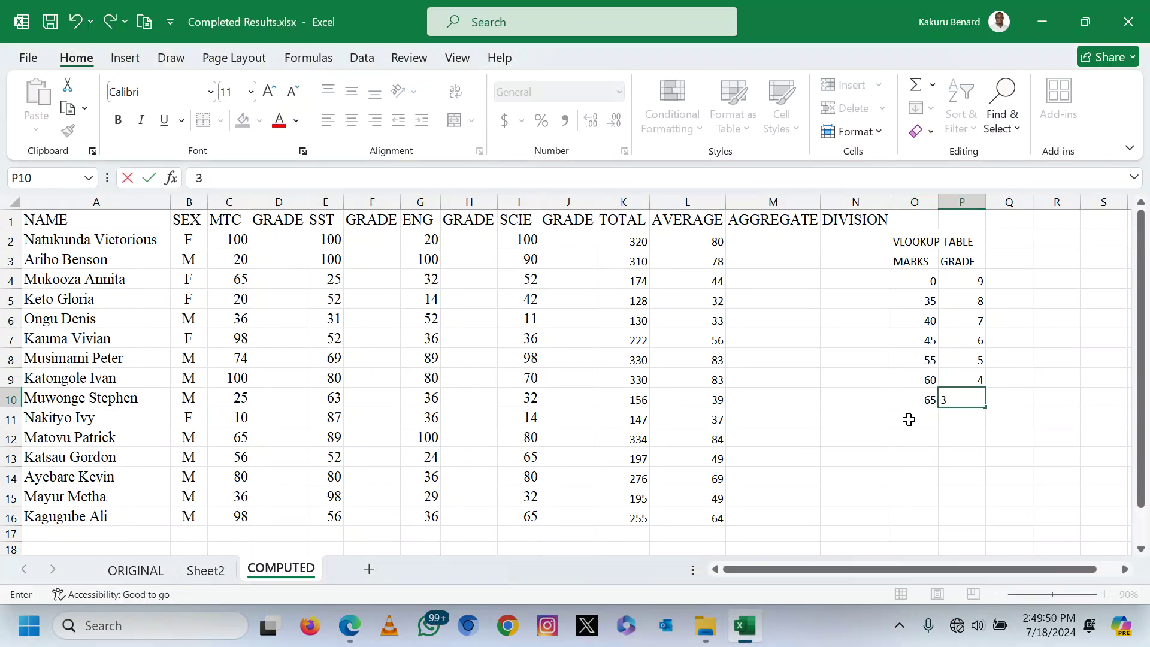
{"action": "left_click", "coordinate": [909, 418]}
{"action": "type", "text": "70"}
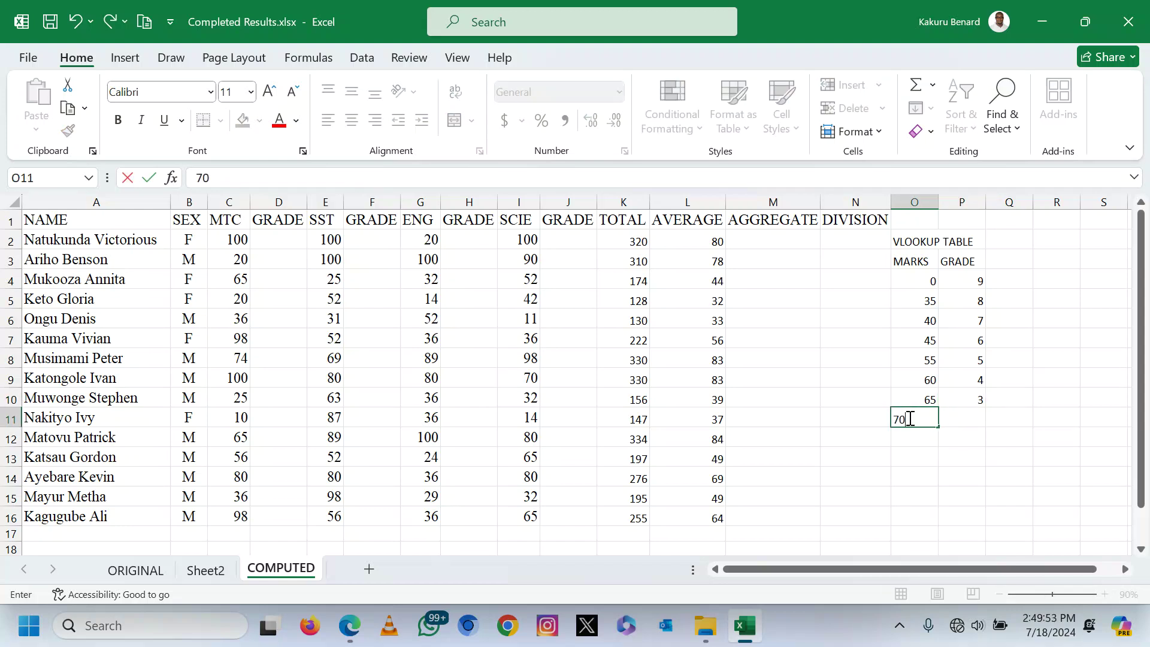
{"action": "key", "text": "Tab"}
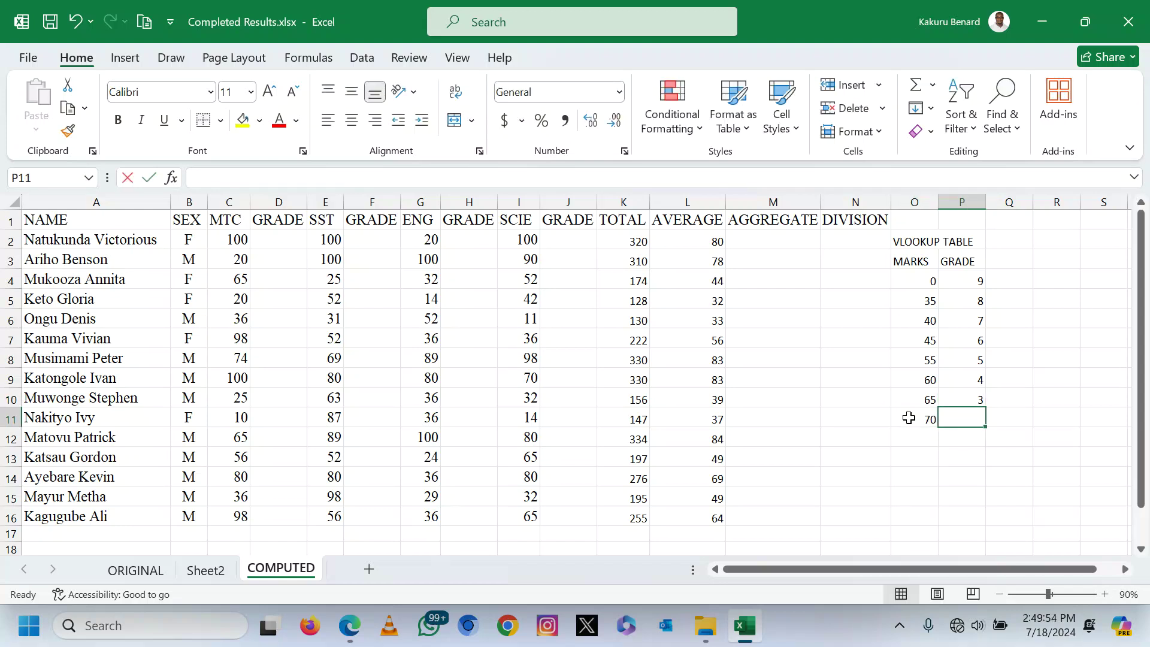
{"action": "type", "text": "2"}
{"action": "left_click", "coordinate": [907, 445]}
{"action": "type", "text": "75"}
{"action": "key", "text": "Tab"}
{"action": "type", "text": "1"}
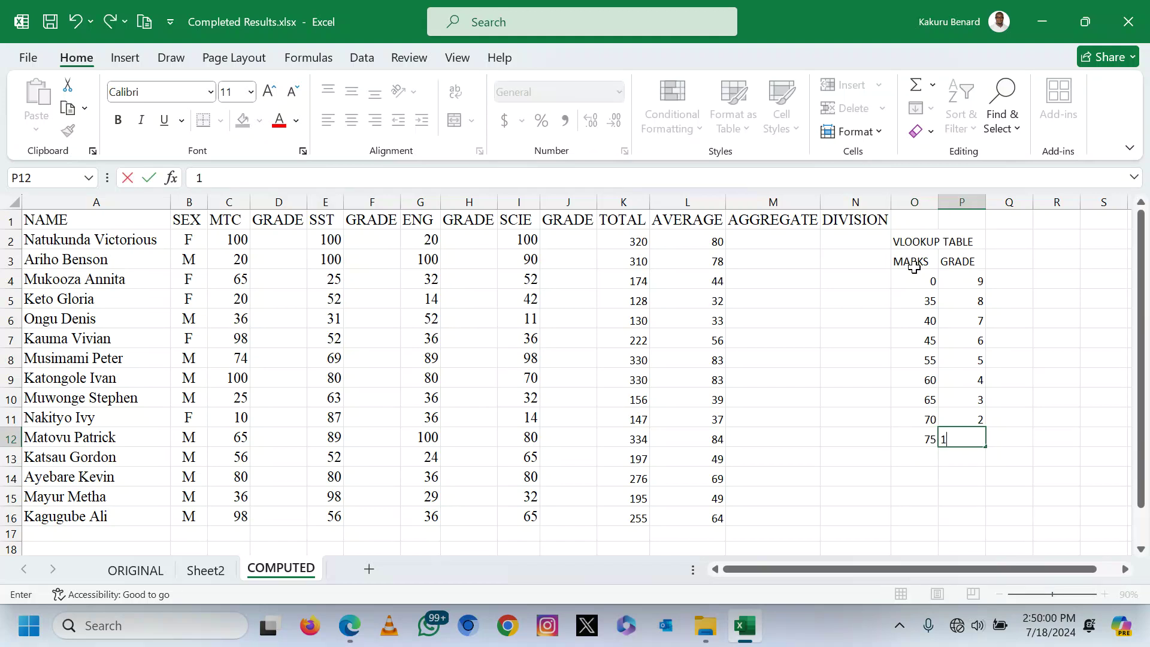
{"action": "left_click", "coordinate": [926, 320]}
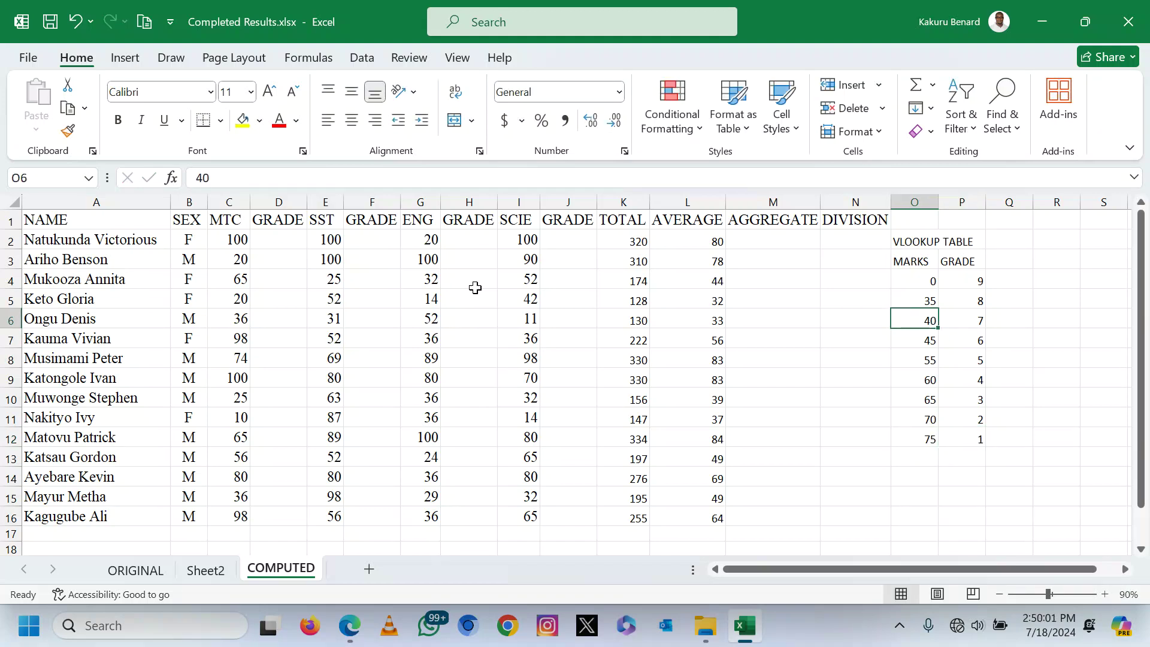
{"action": "left_click", "coordinate": [272, 239]}
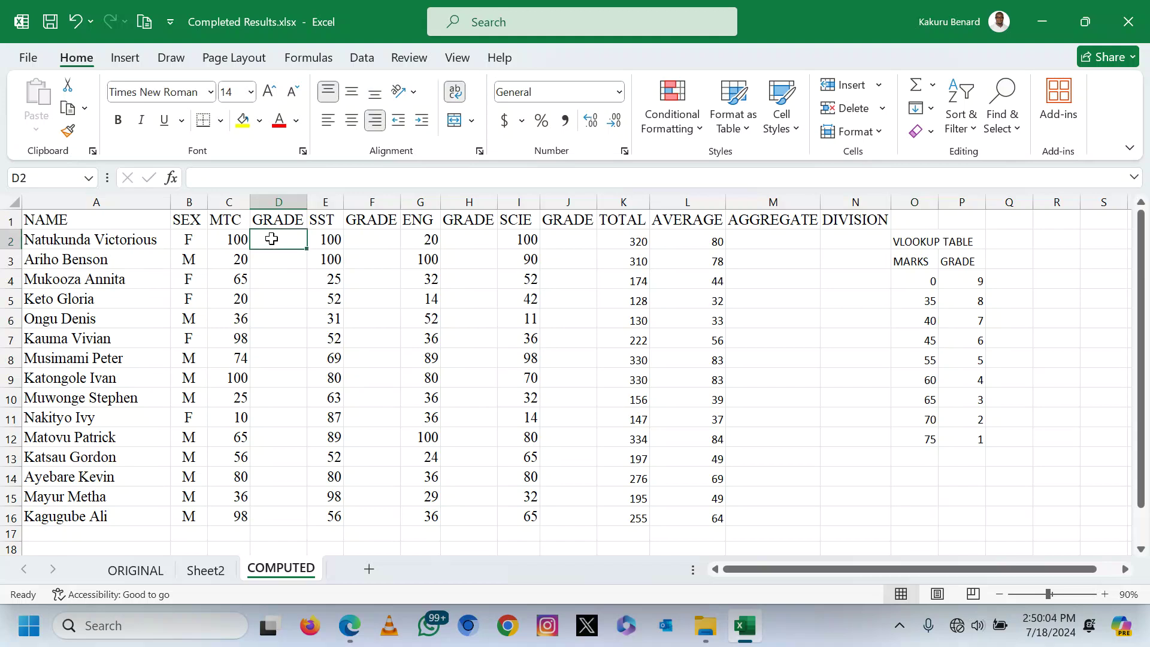
Step: Start =VLOOKUP(C2,O4:P12,2 in D2 using C2 and the O4:P12 table
{"action": "type", "text": "="}
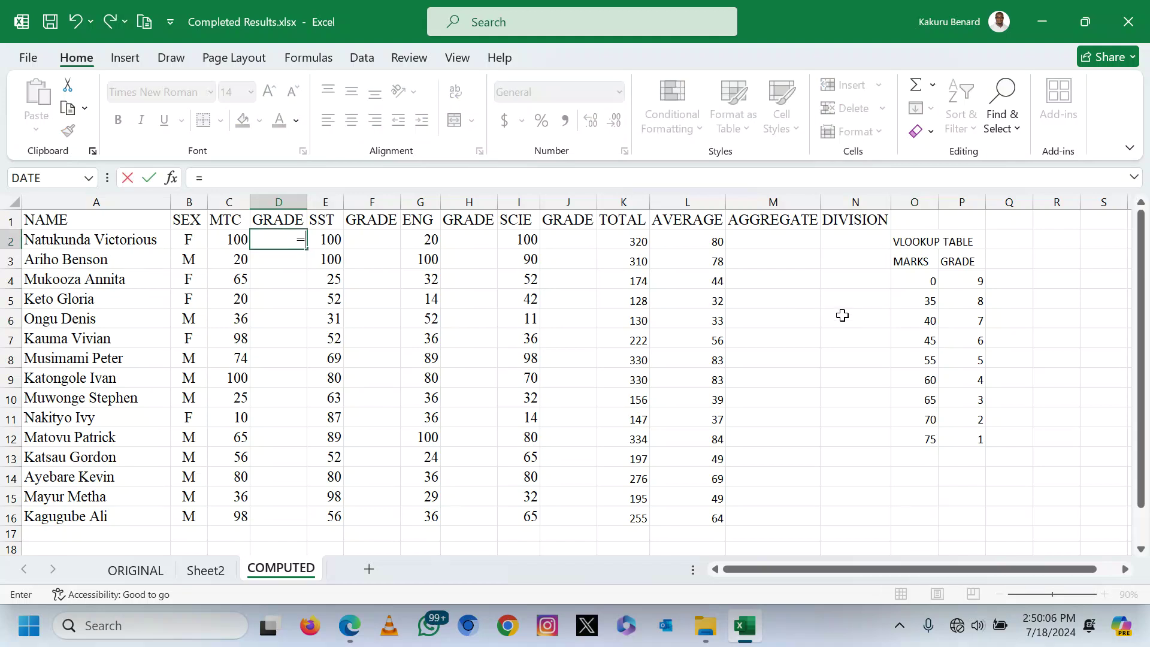
{"action": "type", "text": "VL"}
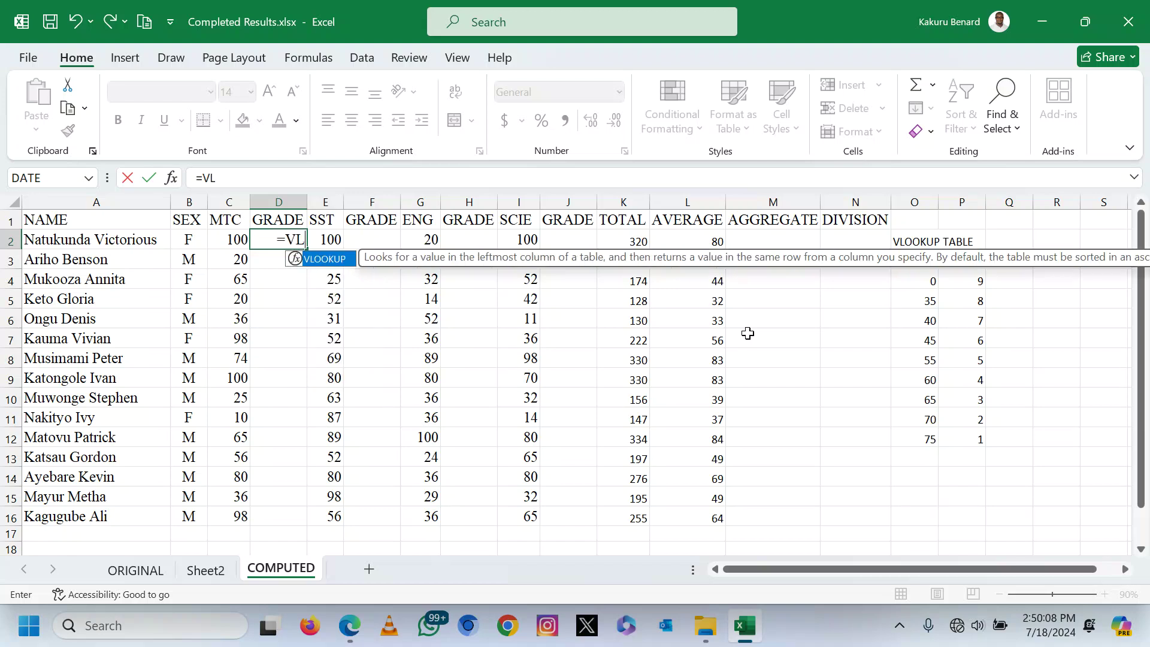
{"action": "type", "text": "OOKUP"}
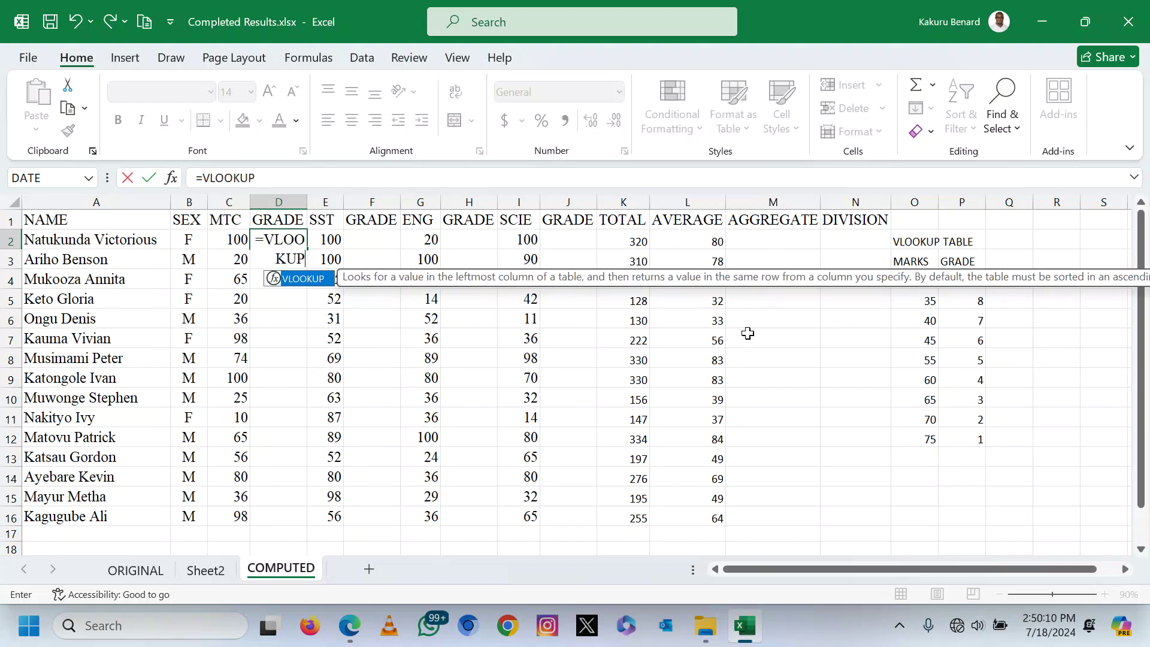
{"action": "type", "text": "("}
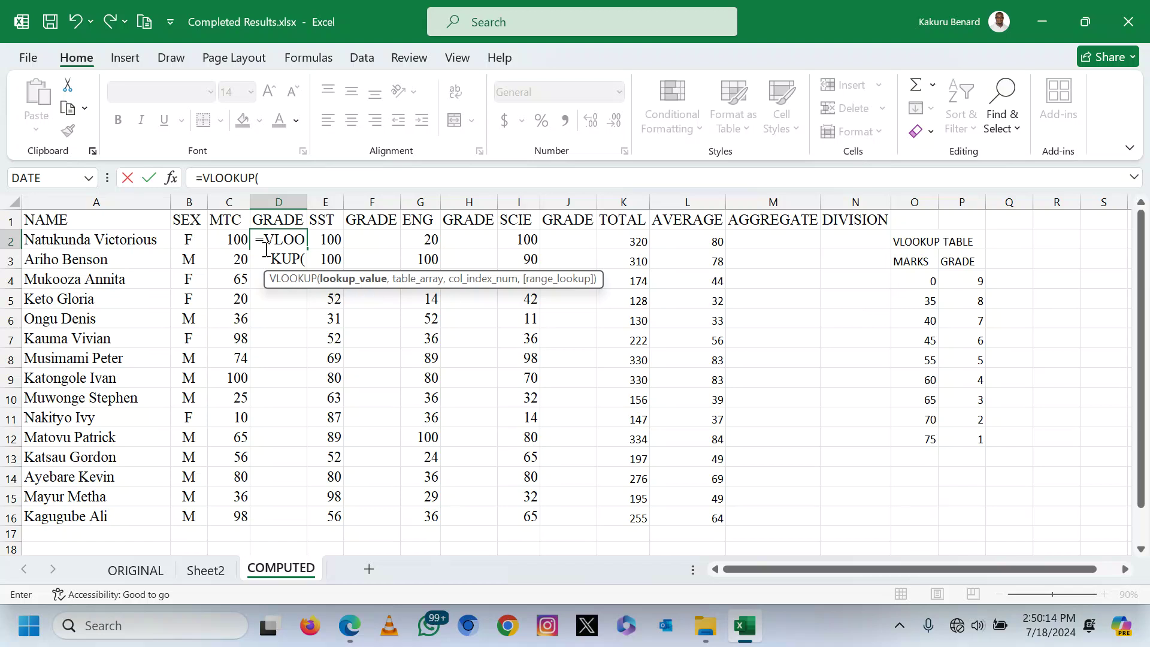
{"action": "left_click", "coordinate": [229, 239]}
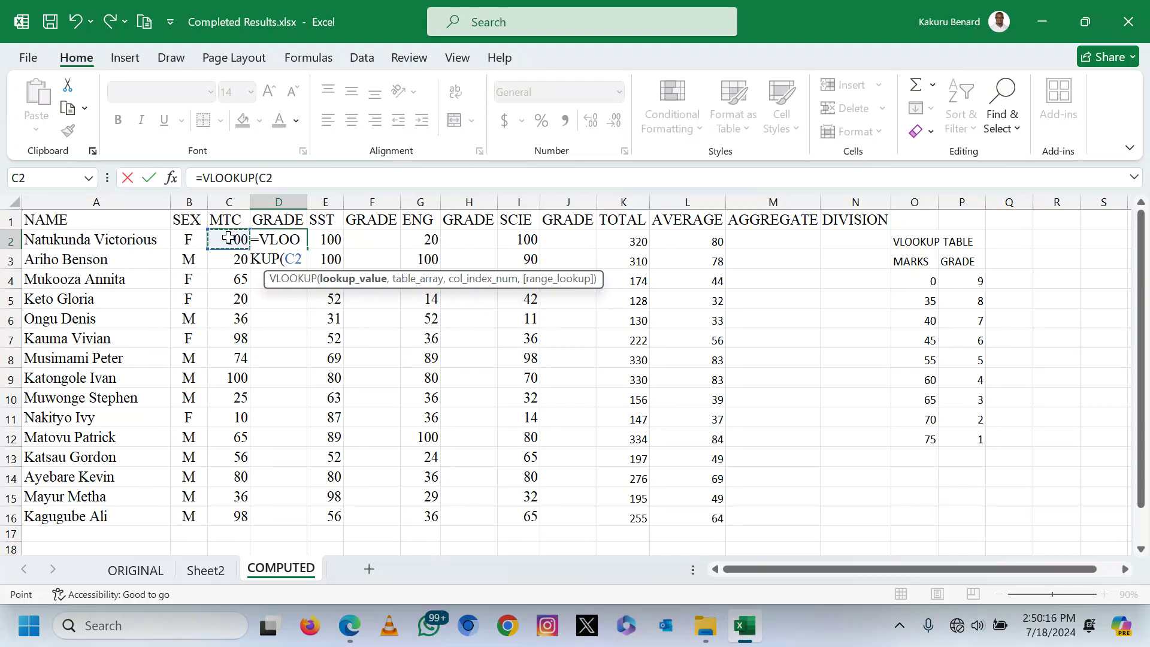
{"action": "type", "text": ","}
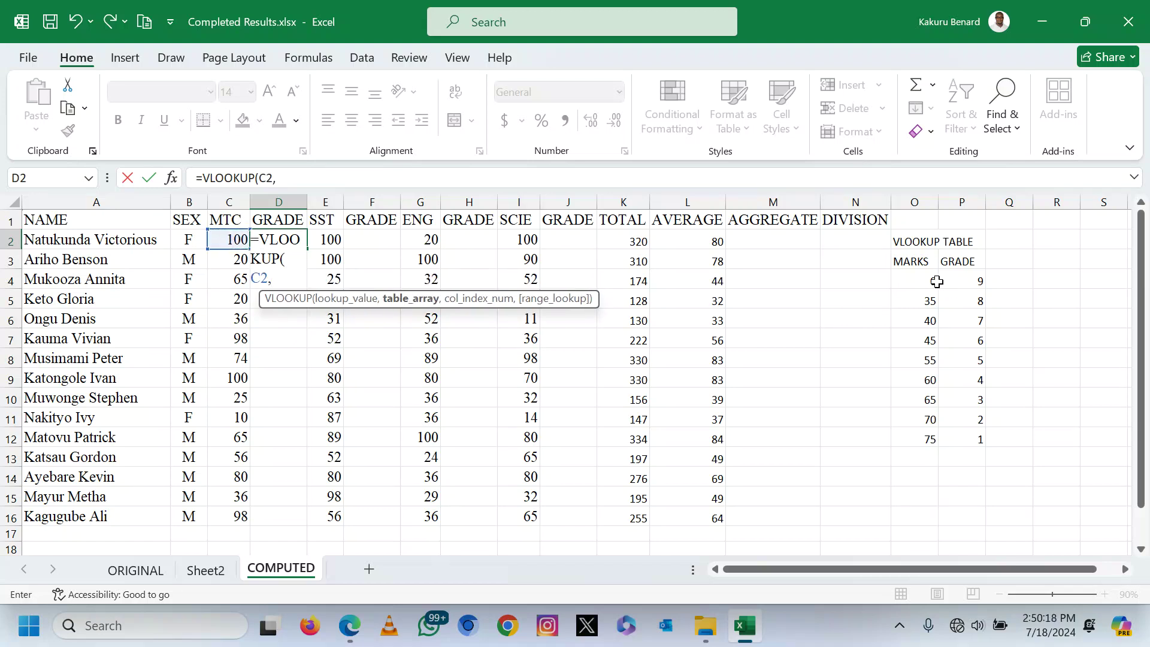
{"action": "left_click", "coordinate": [926, 282]}
{"action": "left_click_drag", "start_coordinate": [955, 287], "coordinate": [963, 442]}
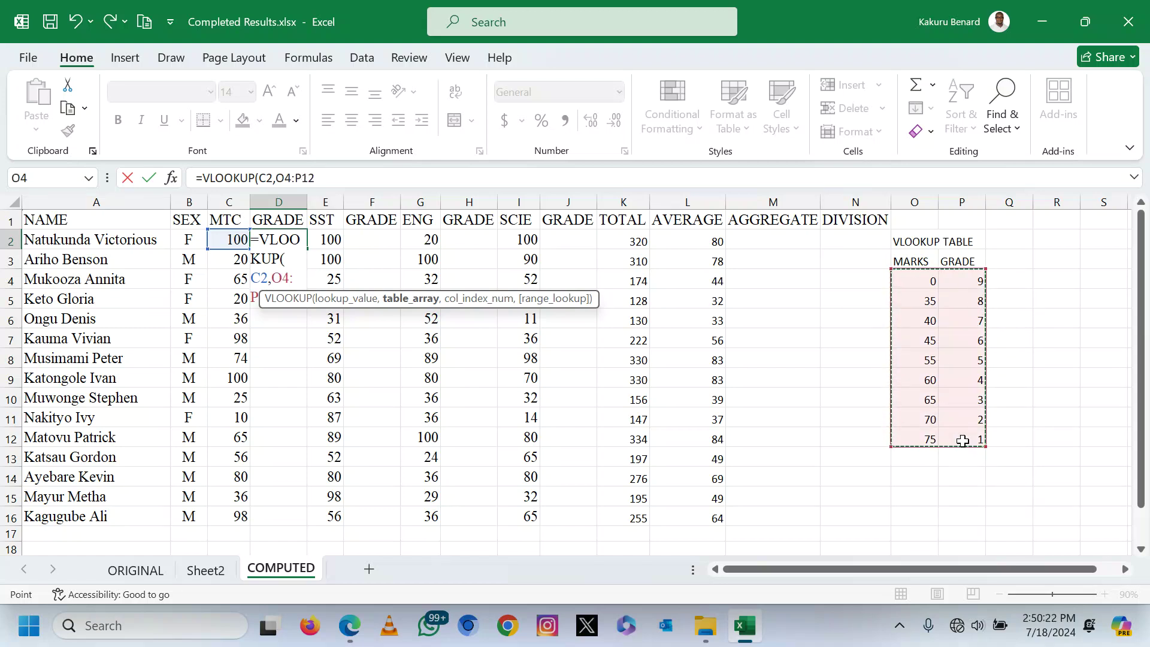
{"action": "type", "text": ","}
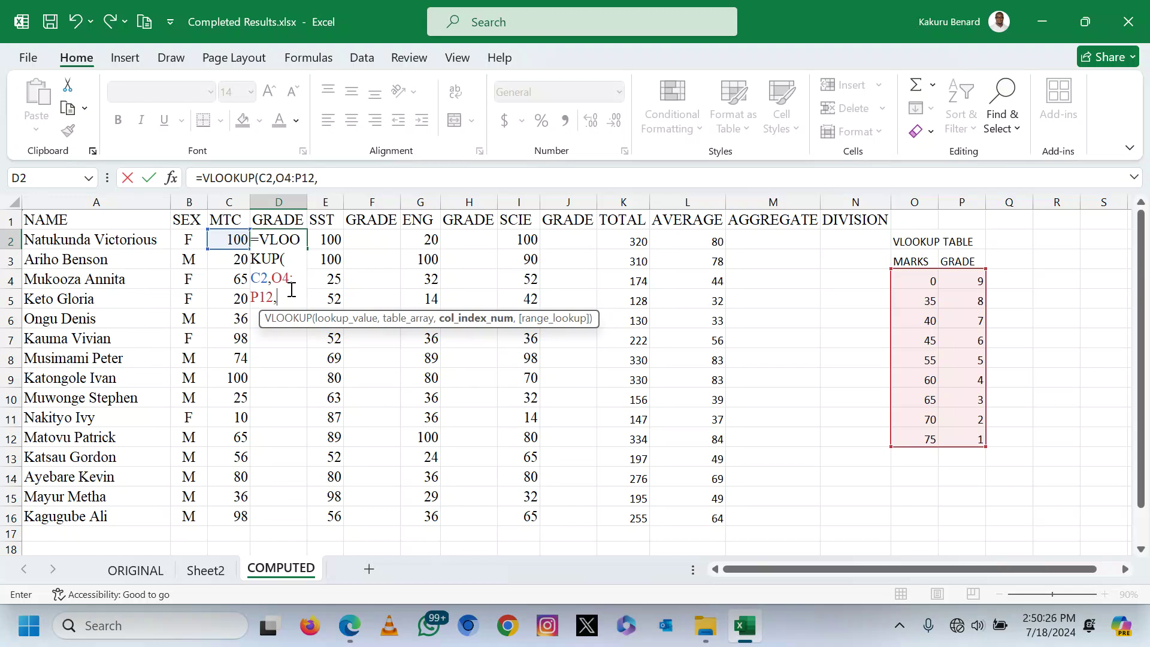
{"action": "type", "text": "2"}
Step: Lock the table reference as $O$4:$P$12, close the parenthesis and enter the formula
{"action": "left_click_drag", "start_coordinate": [272, 277], "coordinate": [274, 297]}
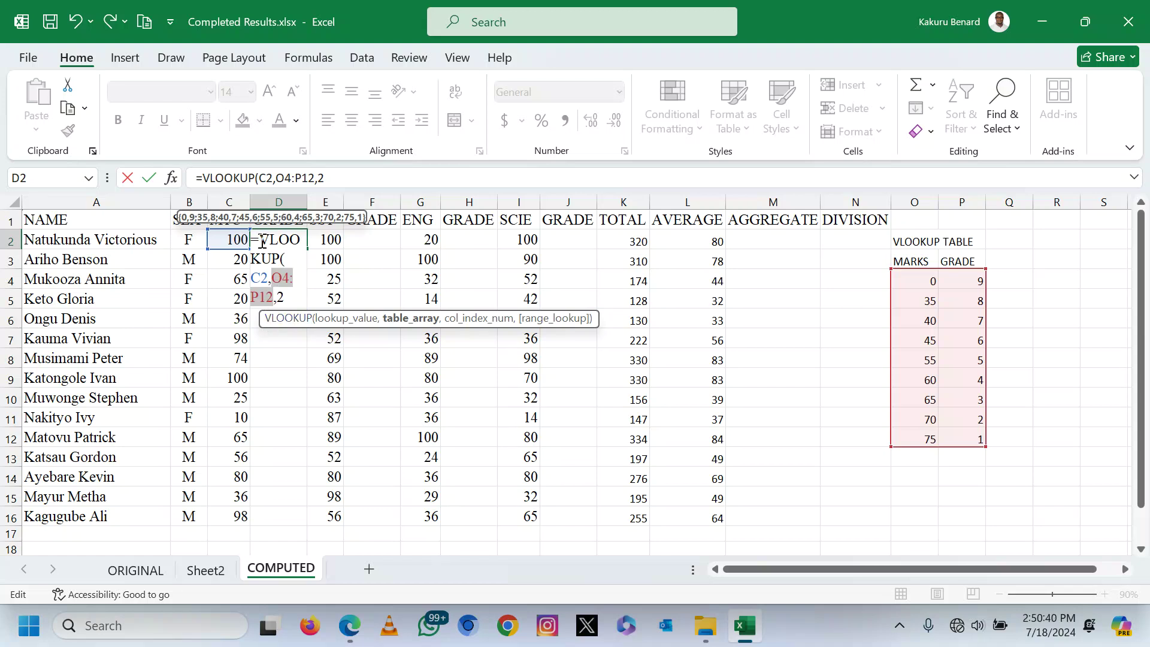
{"action": "key", "text": "F4"}
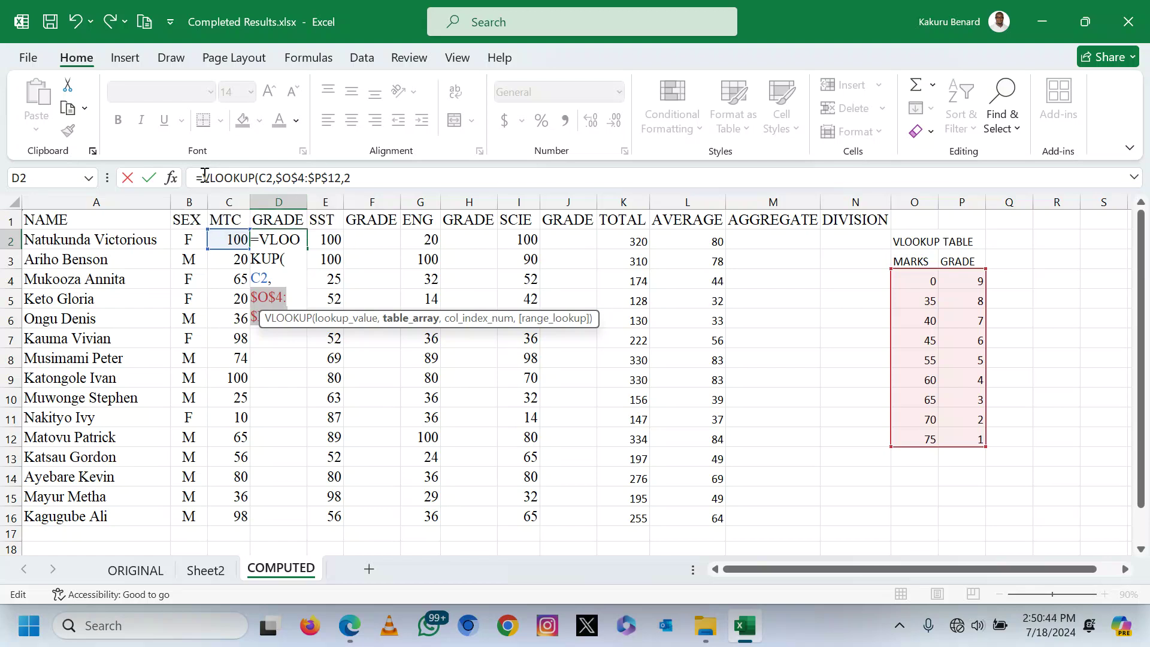
{"action": "left_click_drag", "start_coordinate": [363, 178], "coordinate": [195, 177]}
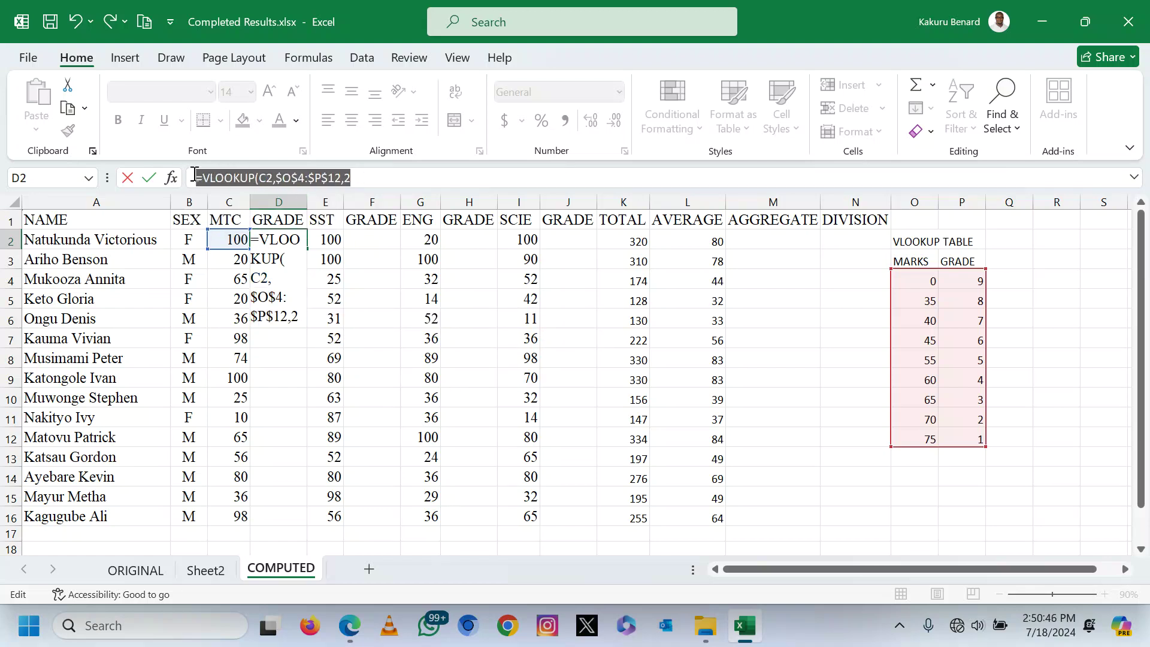
{"action": "left_click", "coordinate": [276, 178]}
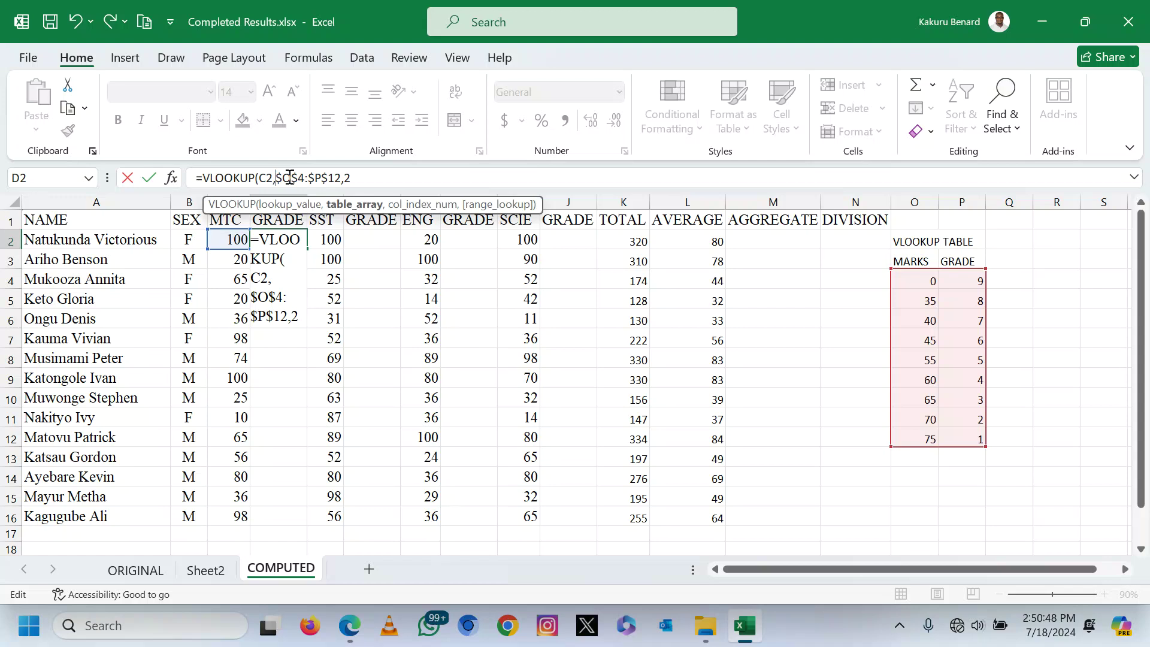
{"action": "left_click", "coordinate": [368, 178]}
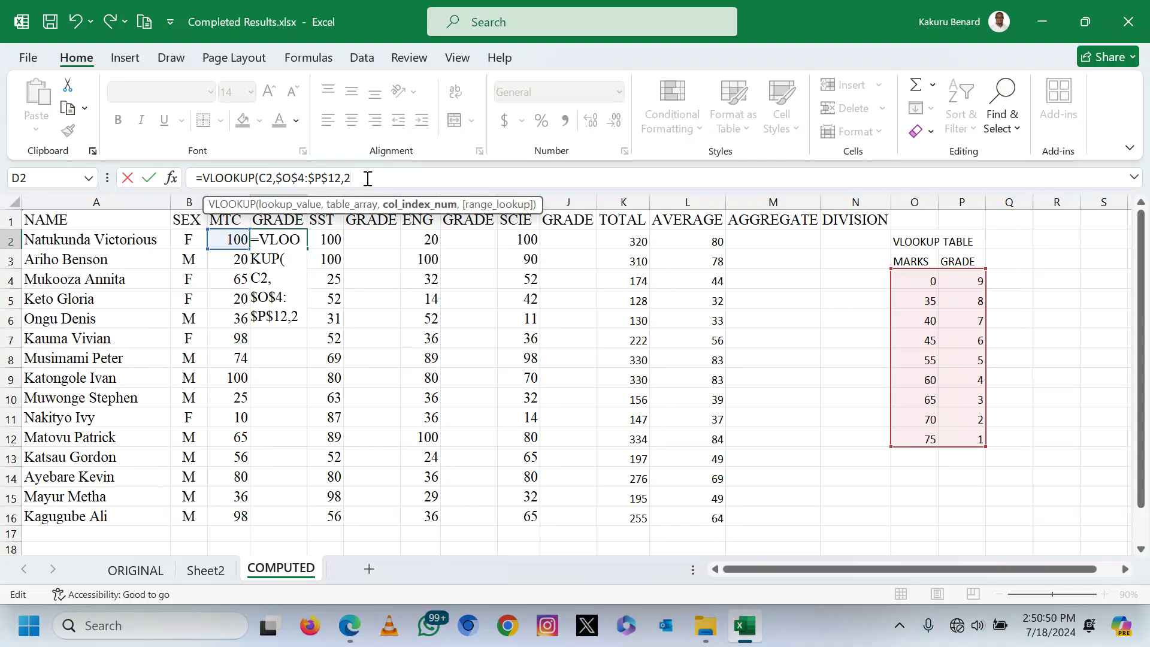
{"action": "type", "text": ")"}
{"action": "key", "text": "Return"}
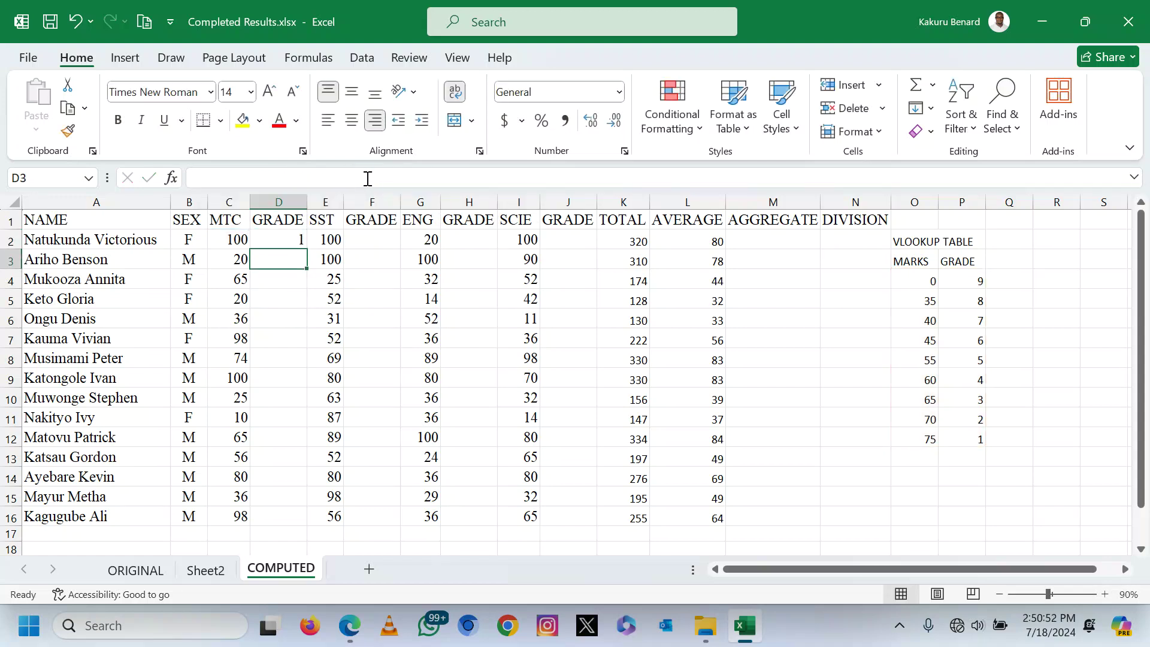
Step: Fill D2's grade formula down to row 16 and paste it into the SST column F
{"action": "left_click", "coordinate": [272, 242]}
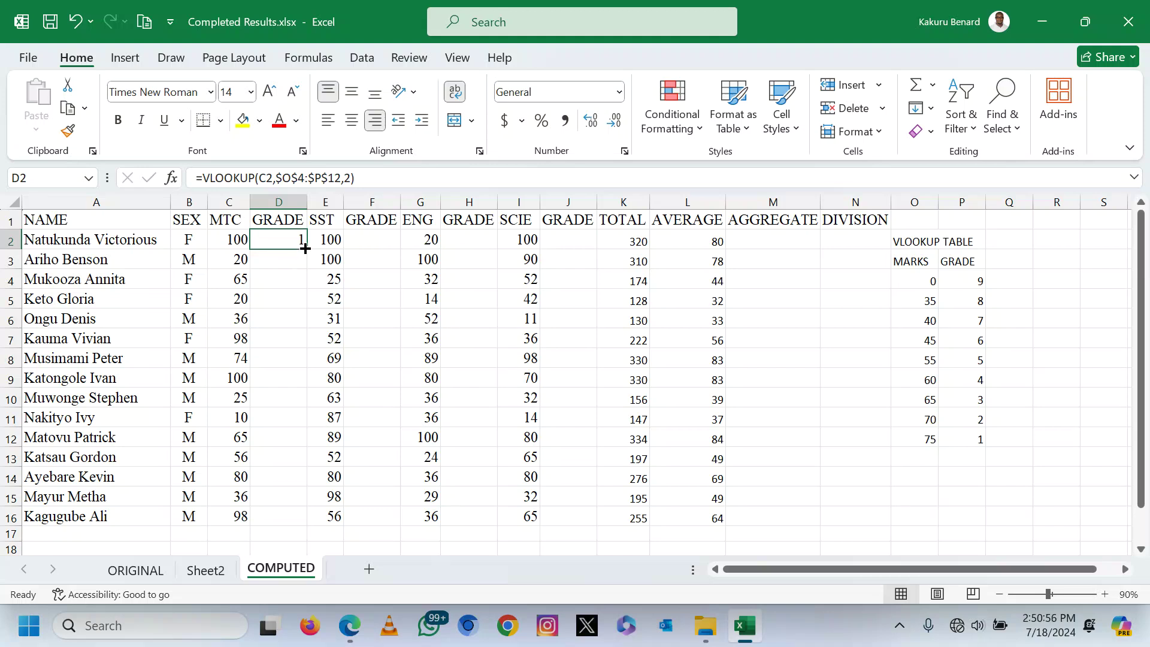
{"action": "double_click", "coordinate": [305, 248]}
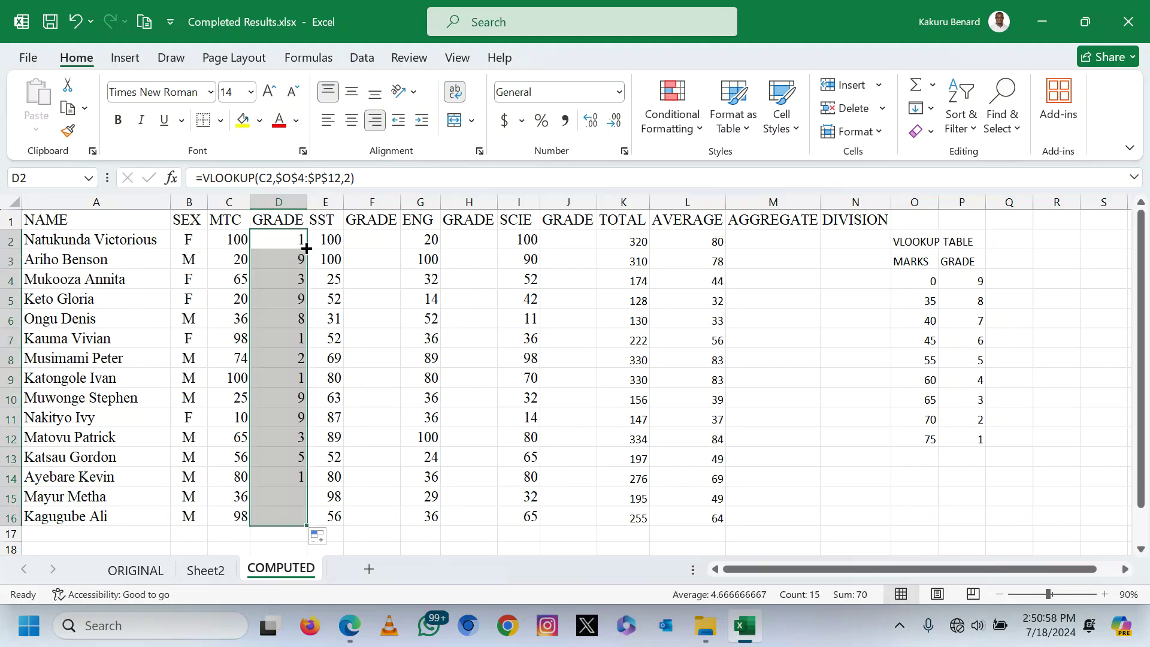
{"action": "key", "text": "ctrl+c"}
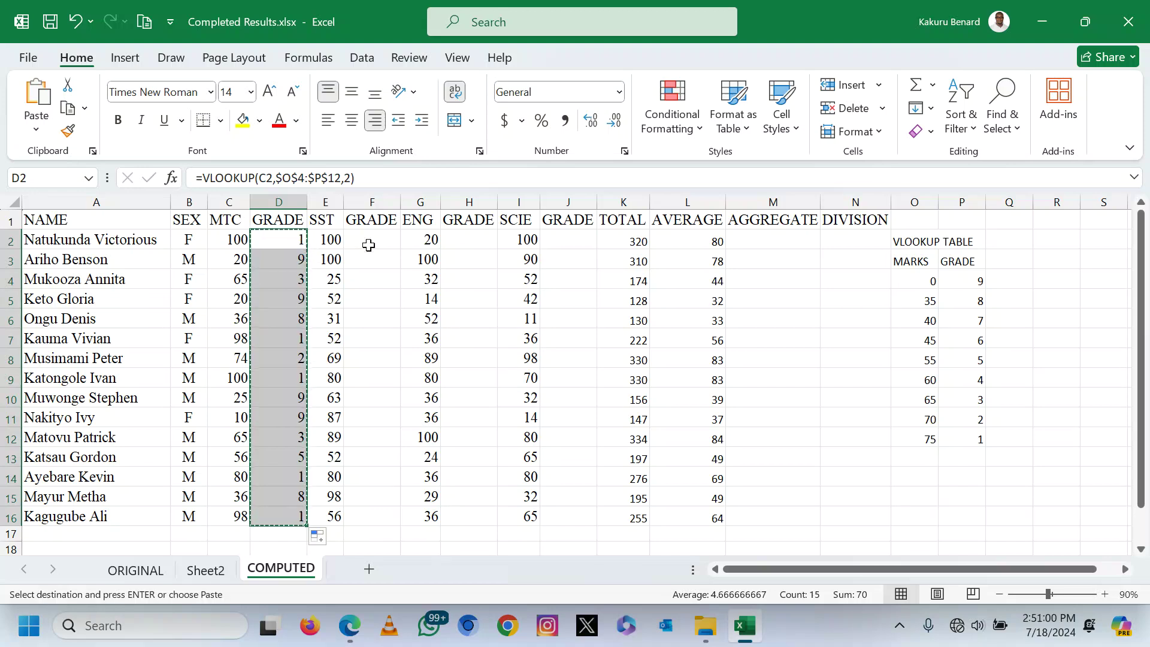
{"action": "left_click", "coordinate": [382, 241]}
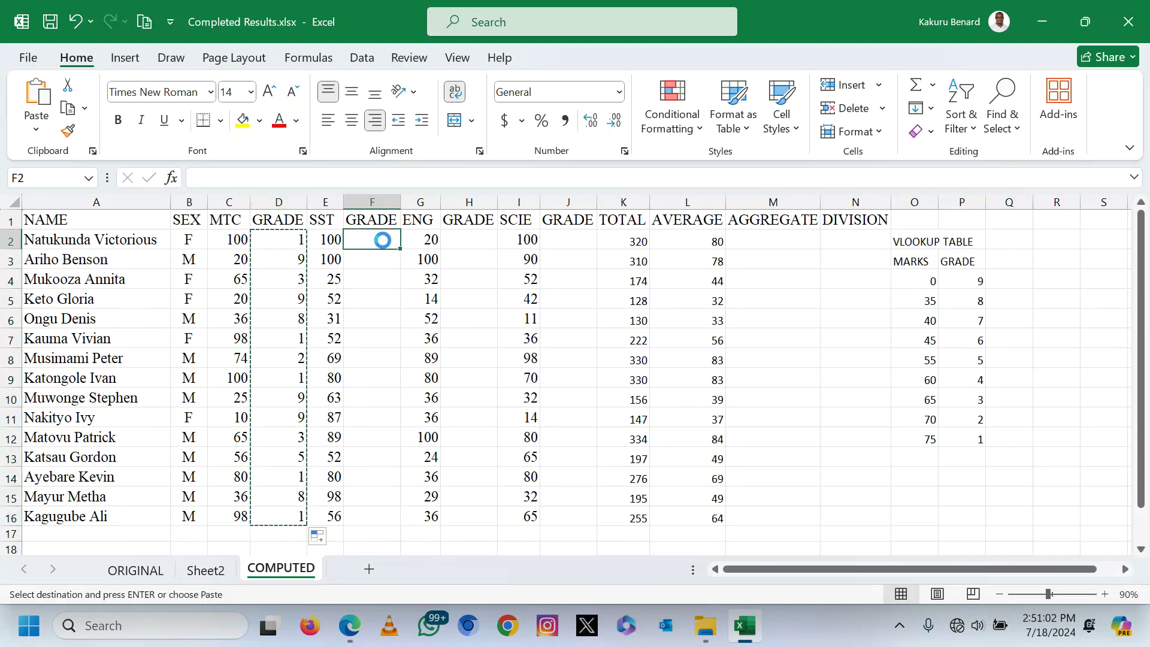
{"action": "key", "text": "ctrl+v"}
Step: Paste the grade formulas into the ENG column H and SCIE column J
{"action": "key", "text": "ctrl+c"}
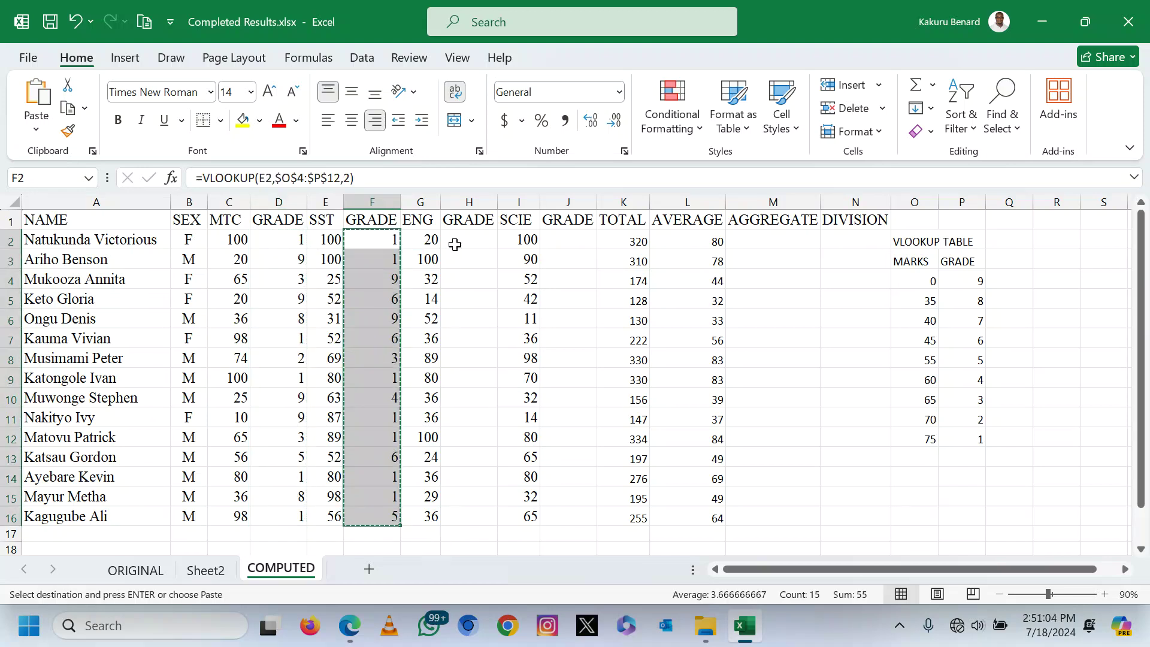
{"action": "left_click", "coordinate": [468, 244]}
{"action": "key", "text": "ctrl+v"}
{"action": "key", "text": "ctrl+c"}
{"action": "left_click", "coordinate": [576, 241]}
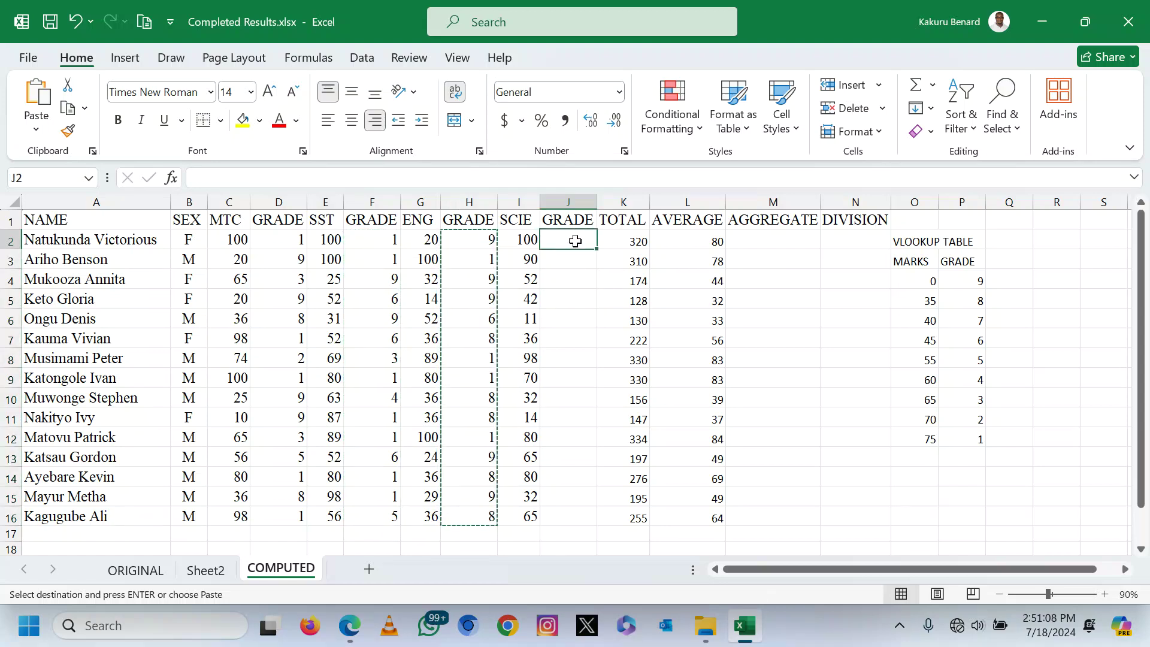
{"action": "key", "text": "ctrl+v"}
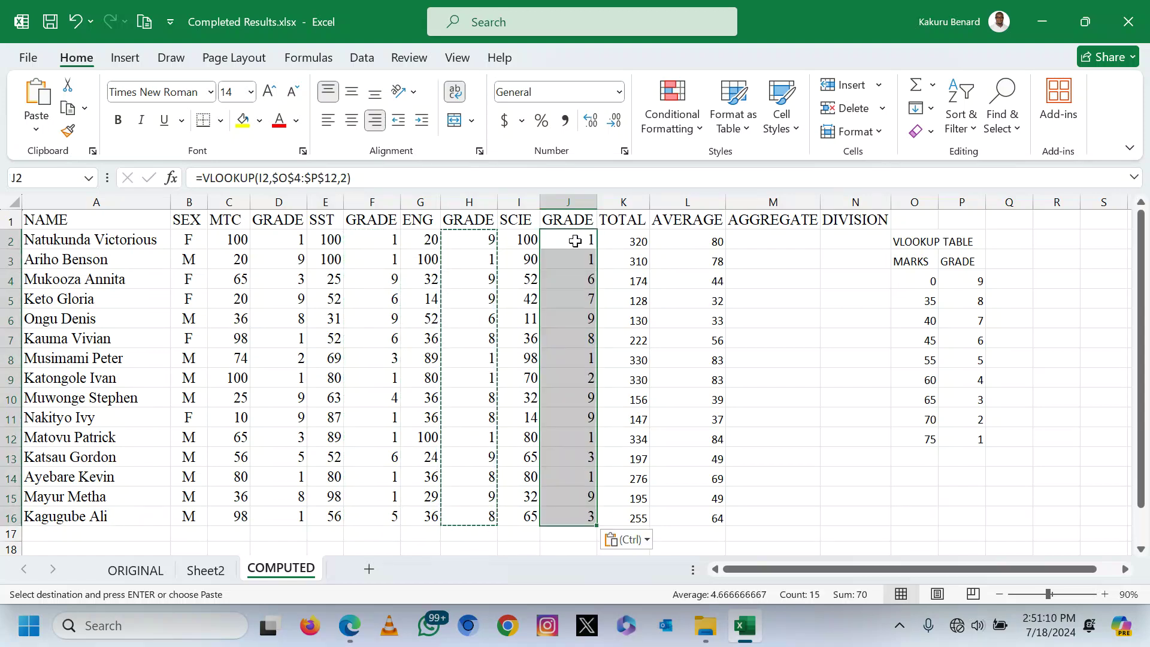
{"action": "left_click", "coordinate": [352, 626]}
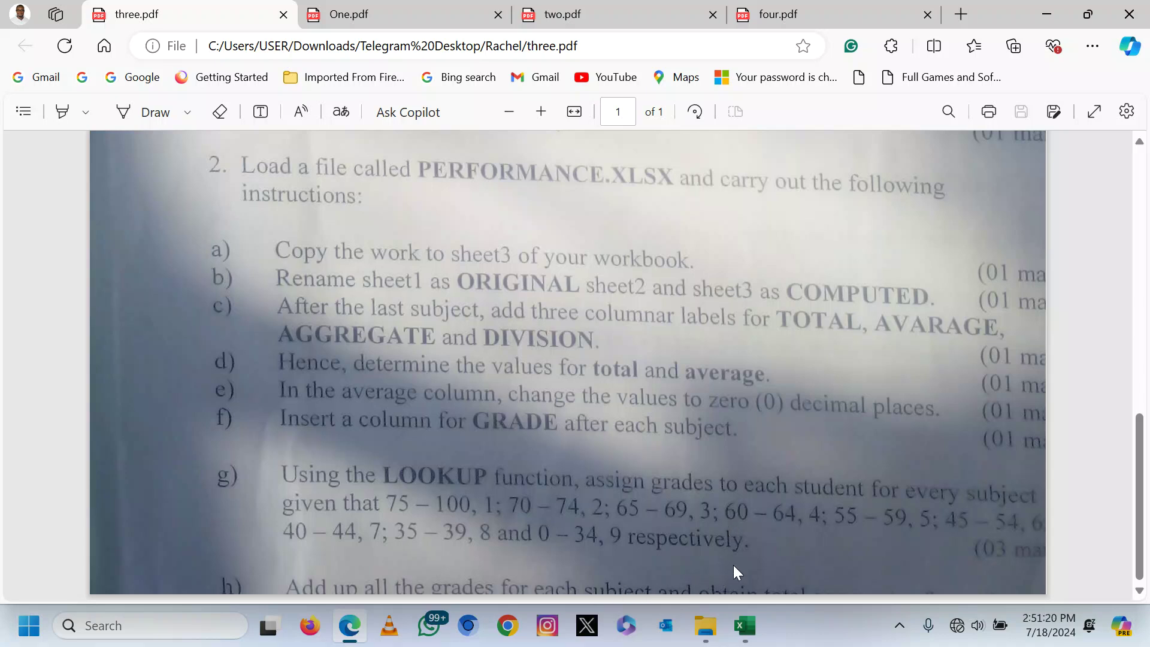
{"action": "left_click", "coordinate": [745, 628]}
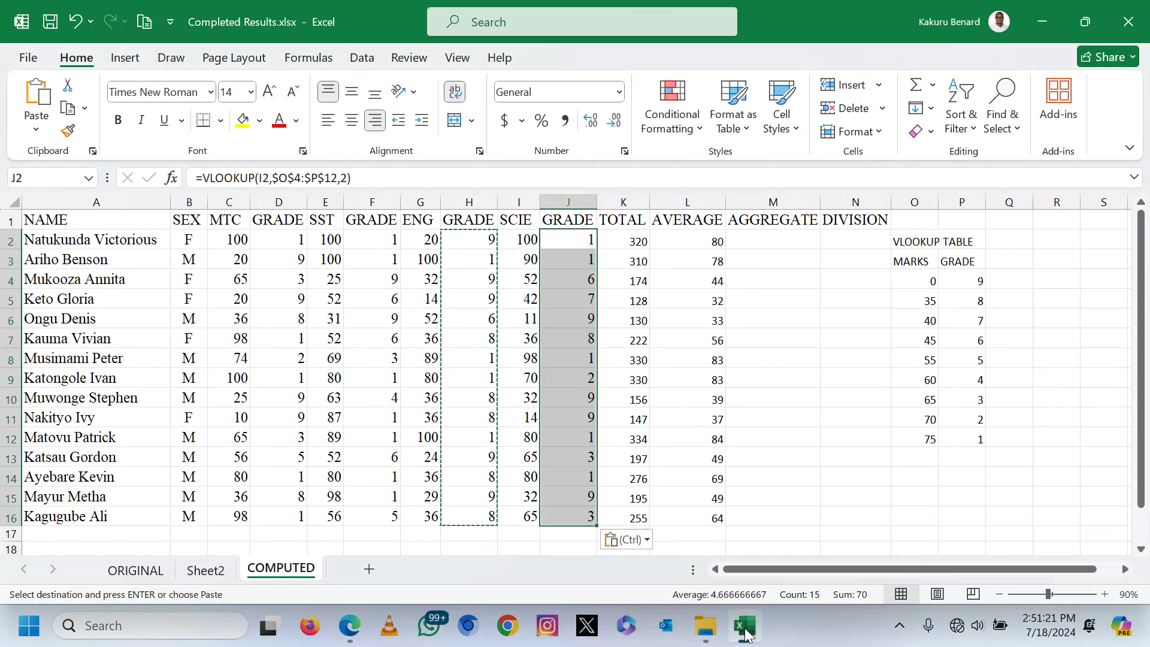
{"action": "left_click", "coordinate": [771, 241]}
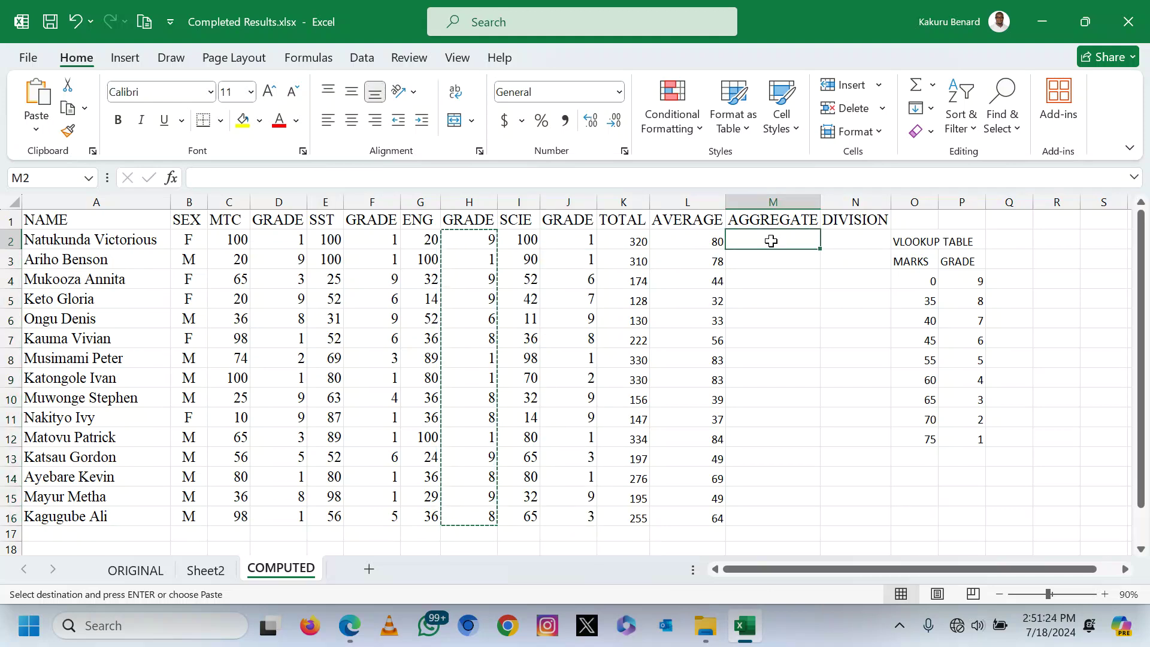
Step: Enter =D2+F2+H2+J2 in M2 and fill it down to row 16, then view the PDF
{"action": "type", "text": "="}
{"action": "left_click", "coordinate": [276, 238]}
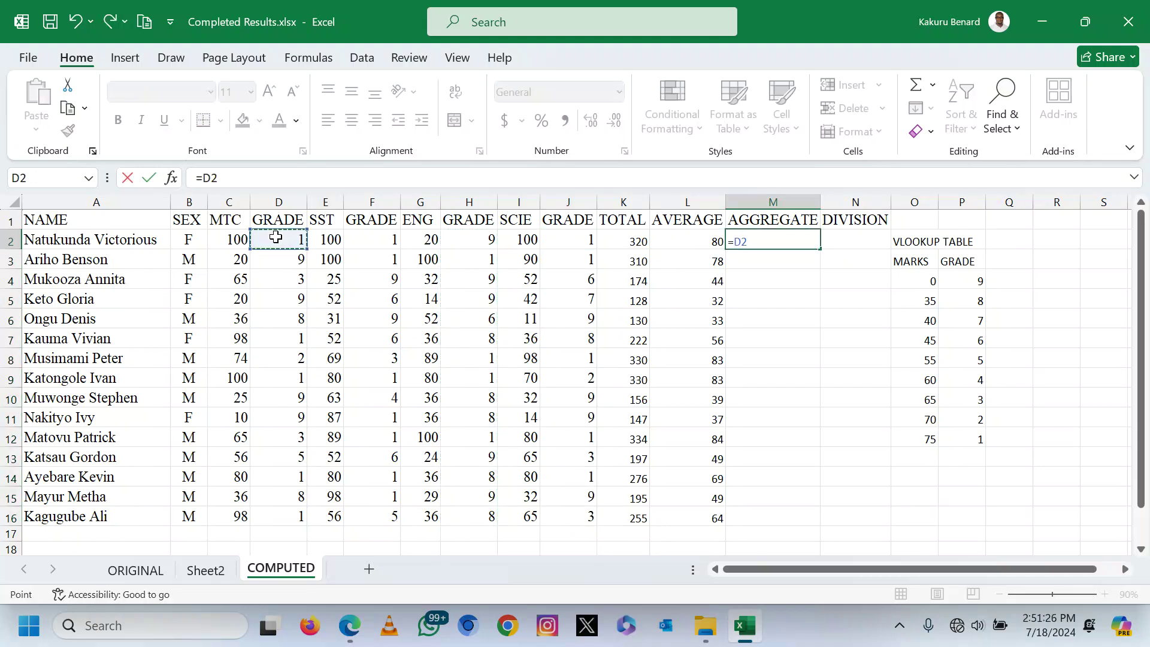
{"action": "type", "text": "+"}
{"action": "left_click", "coordinate": [383, 237]}
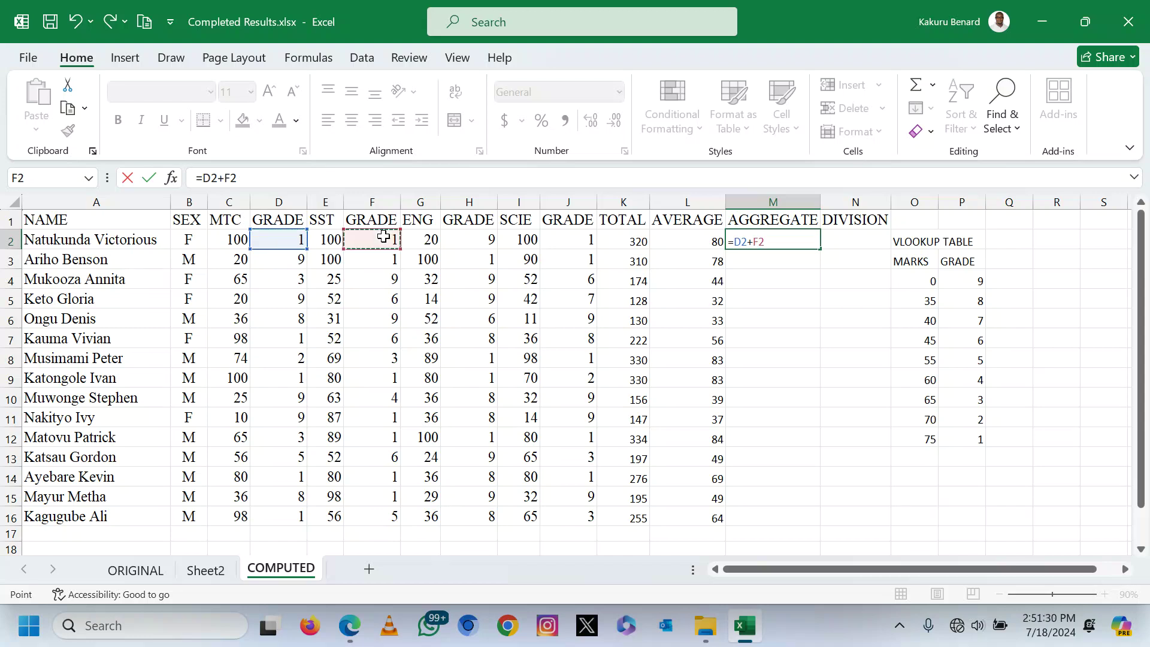
{"action": "type", "text": "+"}
{"action": "left_click", "coordinate": [488, 240]}
{"action": "type", "text": "+"}
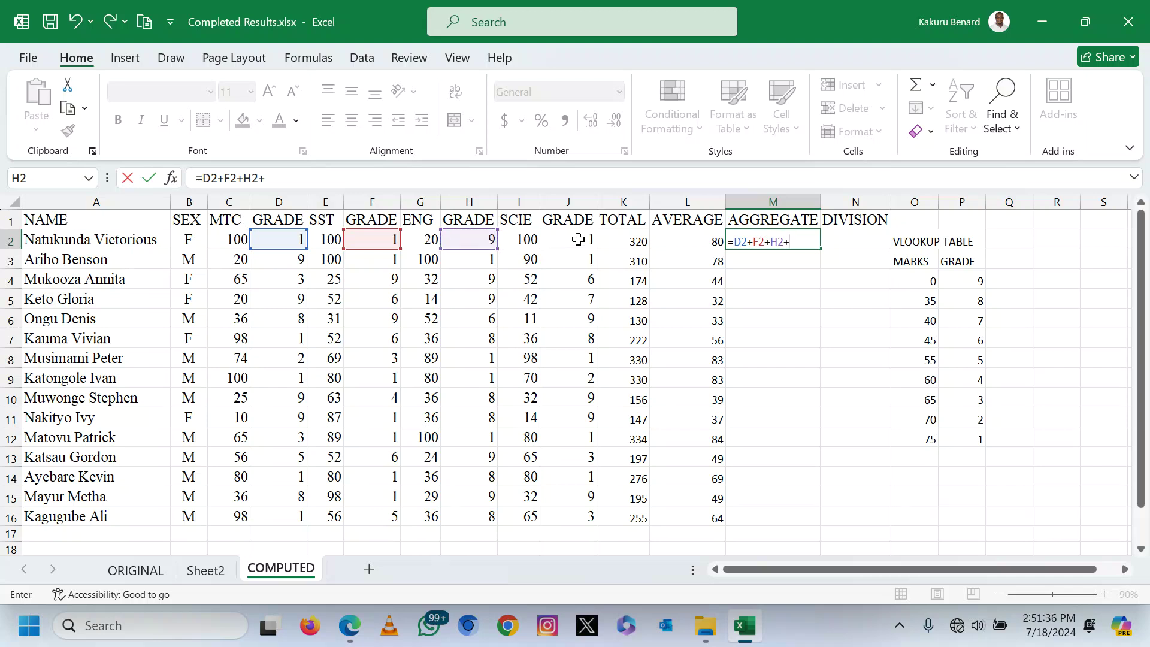
{"action": "left_click", "coordinate": [578, 240]}
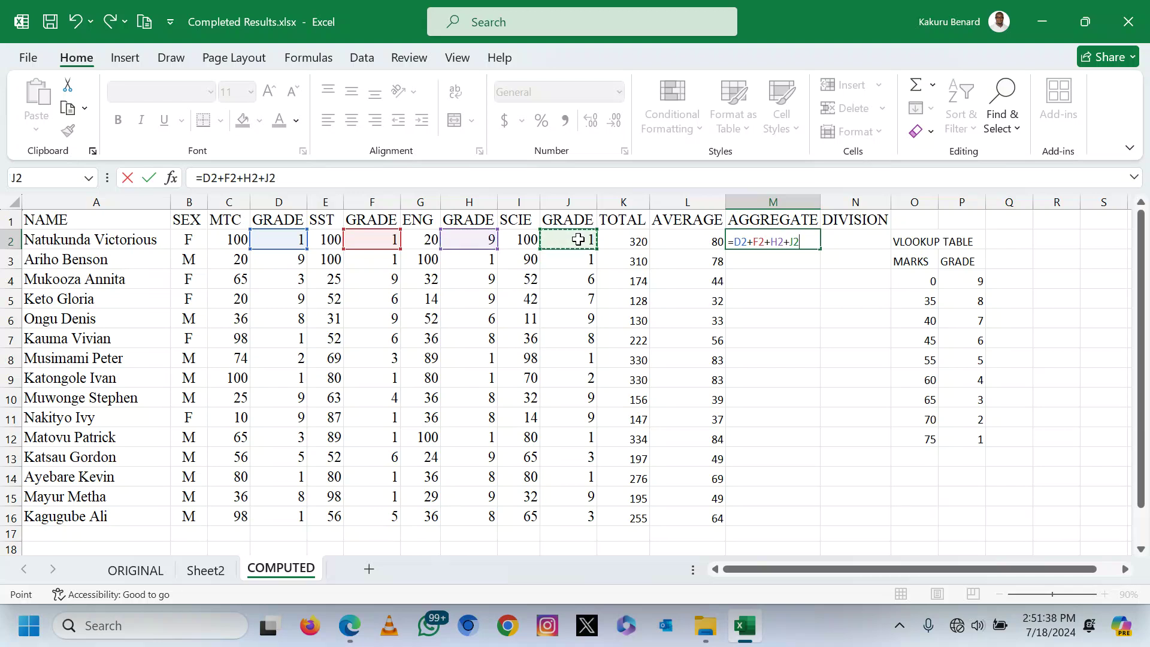
{"action": "key", "text": "Return"}
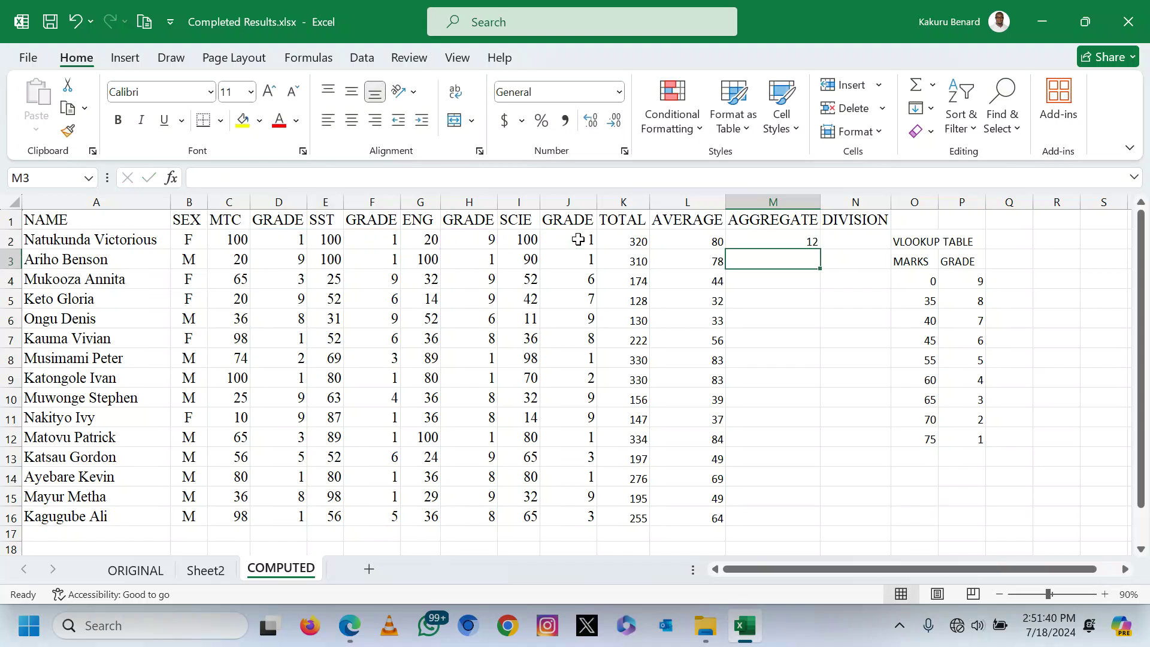
{"action": "left_click", "coordinate": [758, 241]}
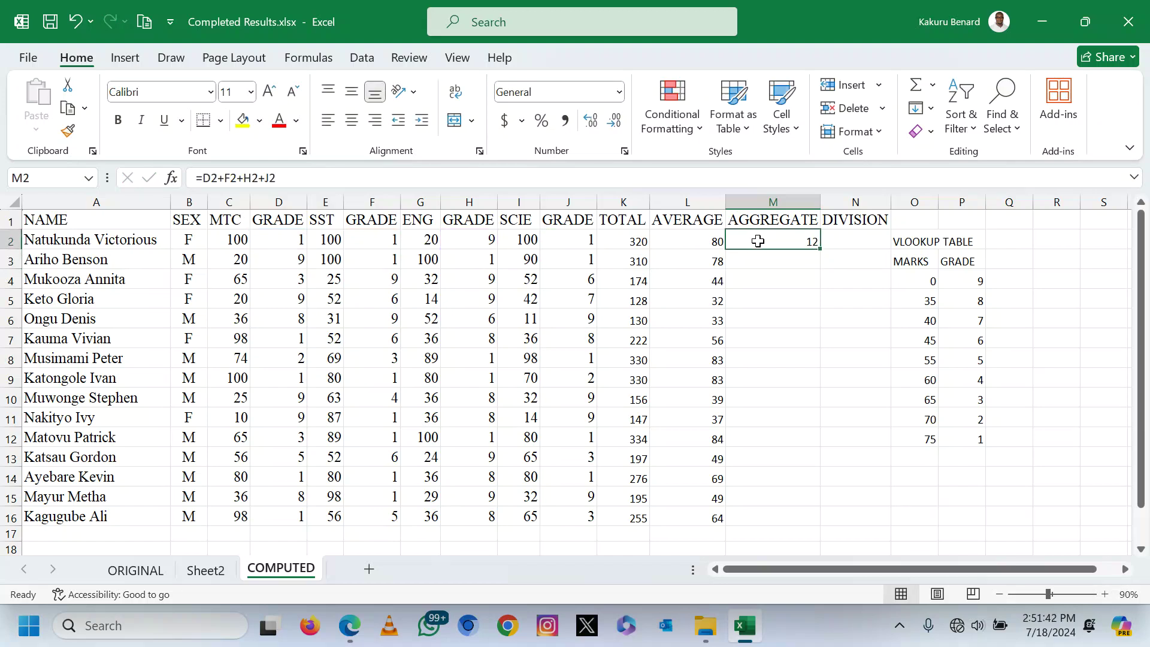
{"action": "double_click", "coordinate": [821, 248]}
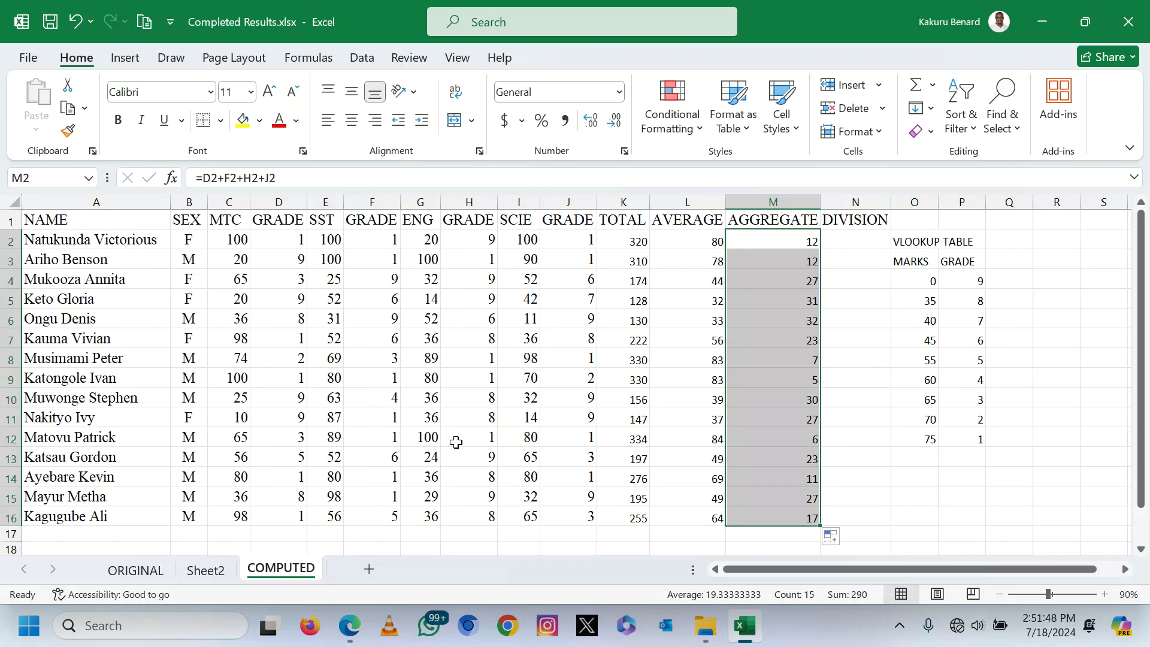
{"action": "left_click", "coordinate": [349, 627]}
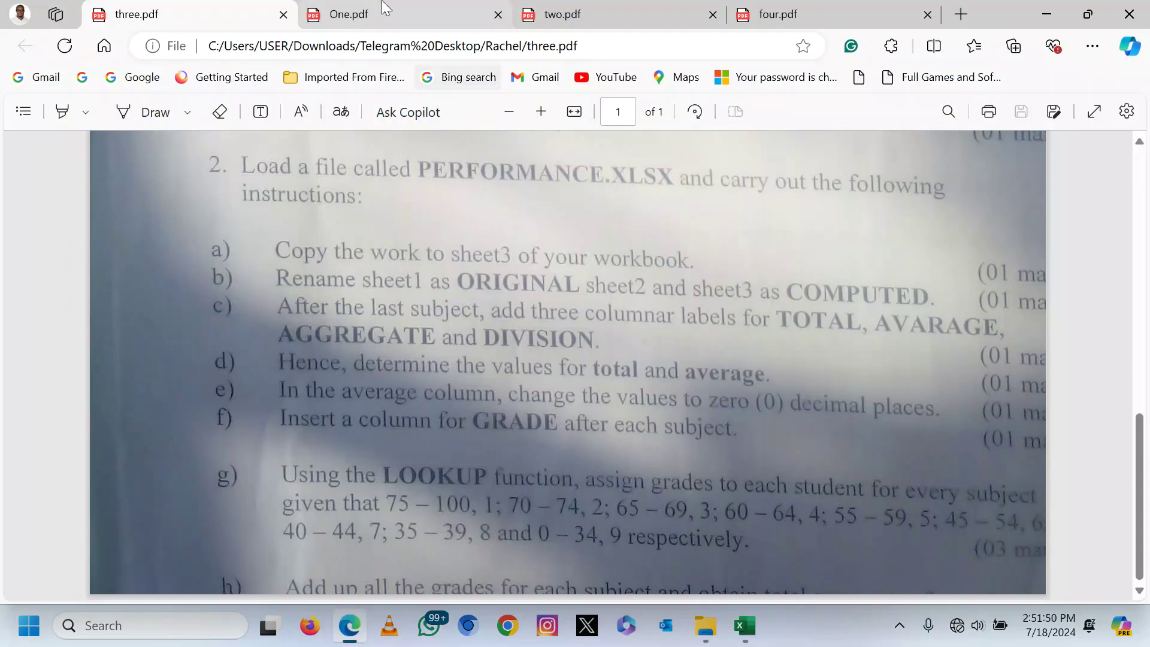
Step: Read One.pdf's division criteria, Division 1 (aggregate ≤12) through Division 9, then return to Excel
{"action": "left_click", "coordinate": [389, 13]}
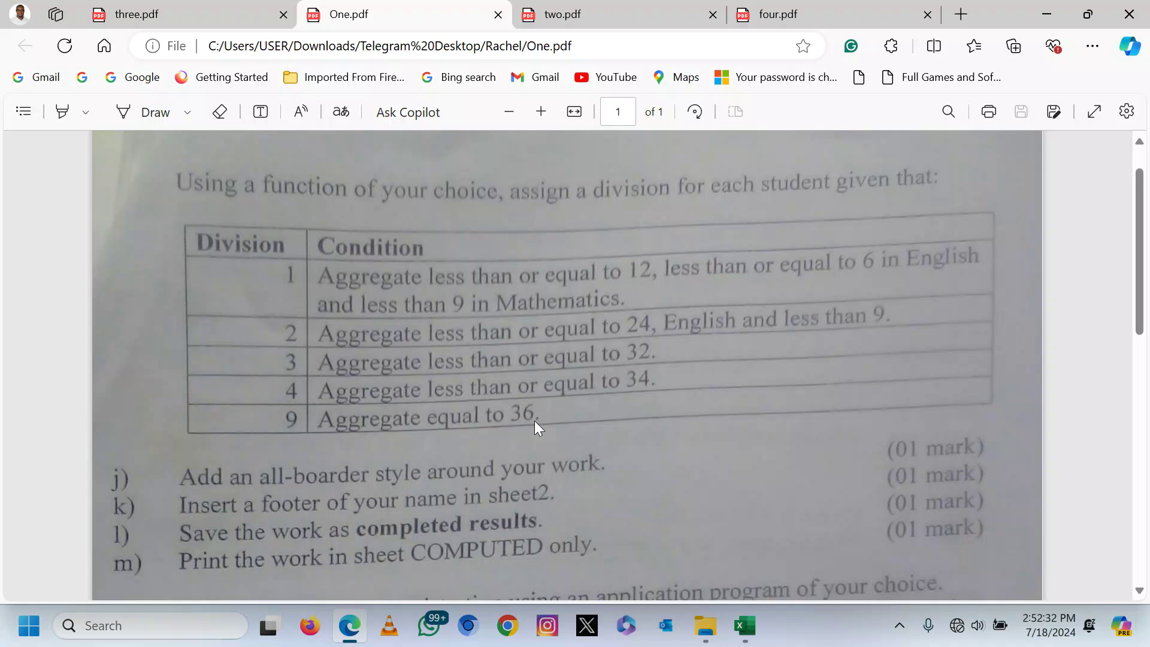
{"action": "left_click", "coordinate": [745, 626]}
Step: In N2 write =IF(AND(M2<=12,D2<=6,H2<=6),1,IF(AND( and add M2 to the second condition
{"action": "left_click", "coordinate": [838, 241]}
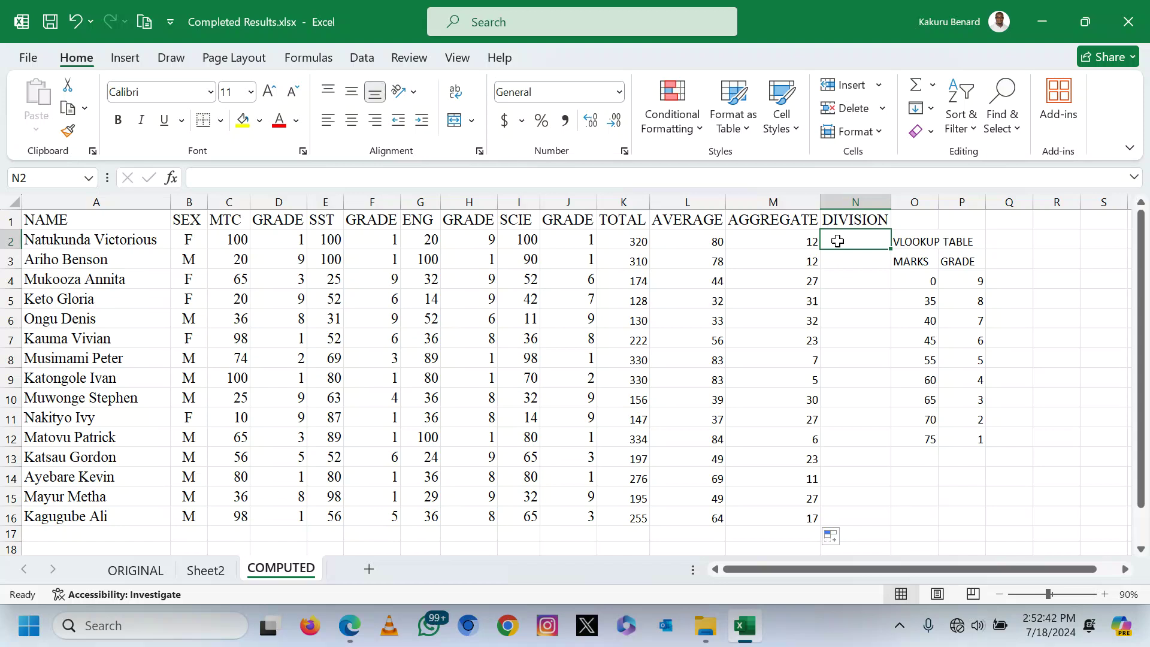
{"action": "type", "text": "="}
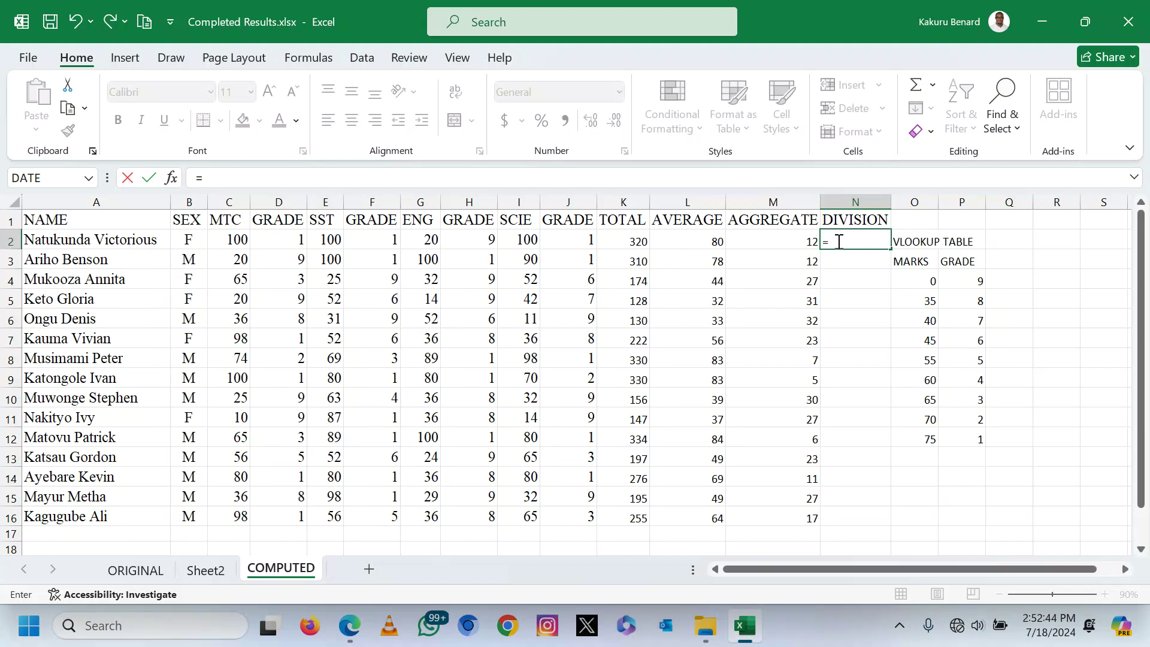
{"action": "type", "text": "IF("}
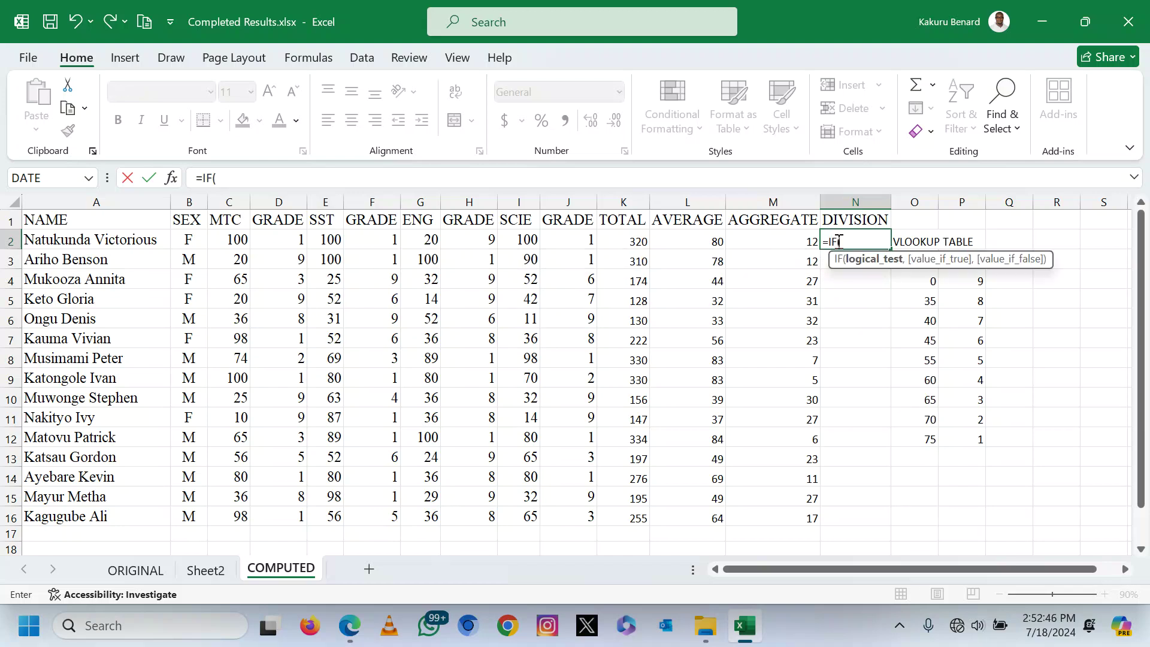
{"action": "type", "text": "AND"}
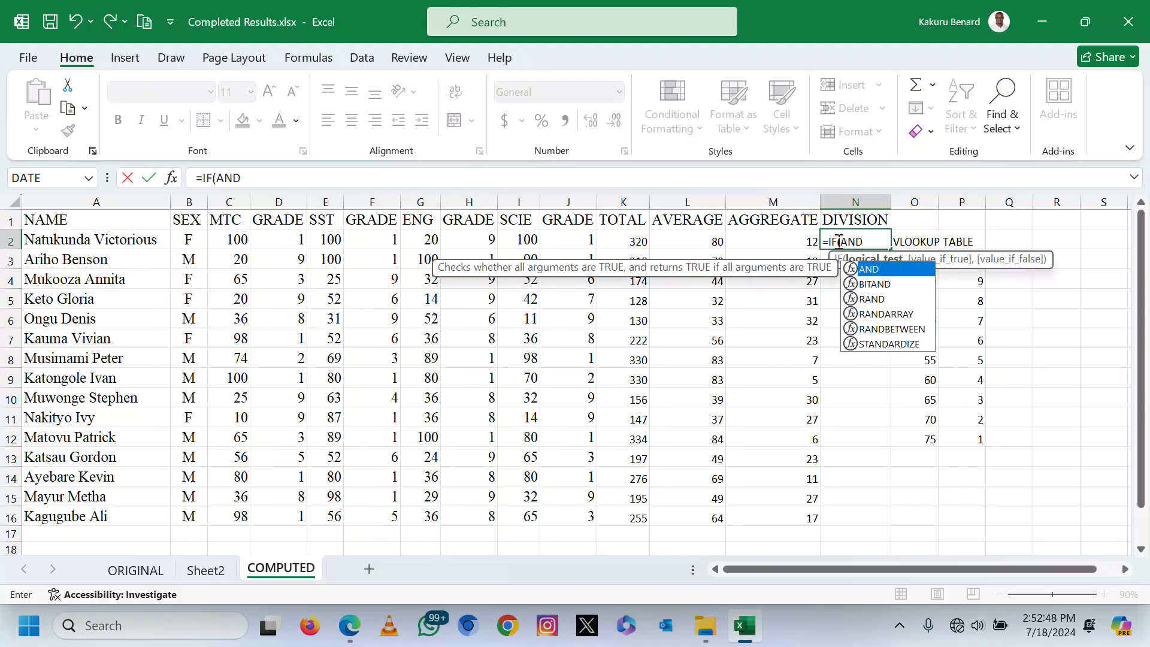
{"action": "type", "text": "("}
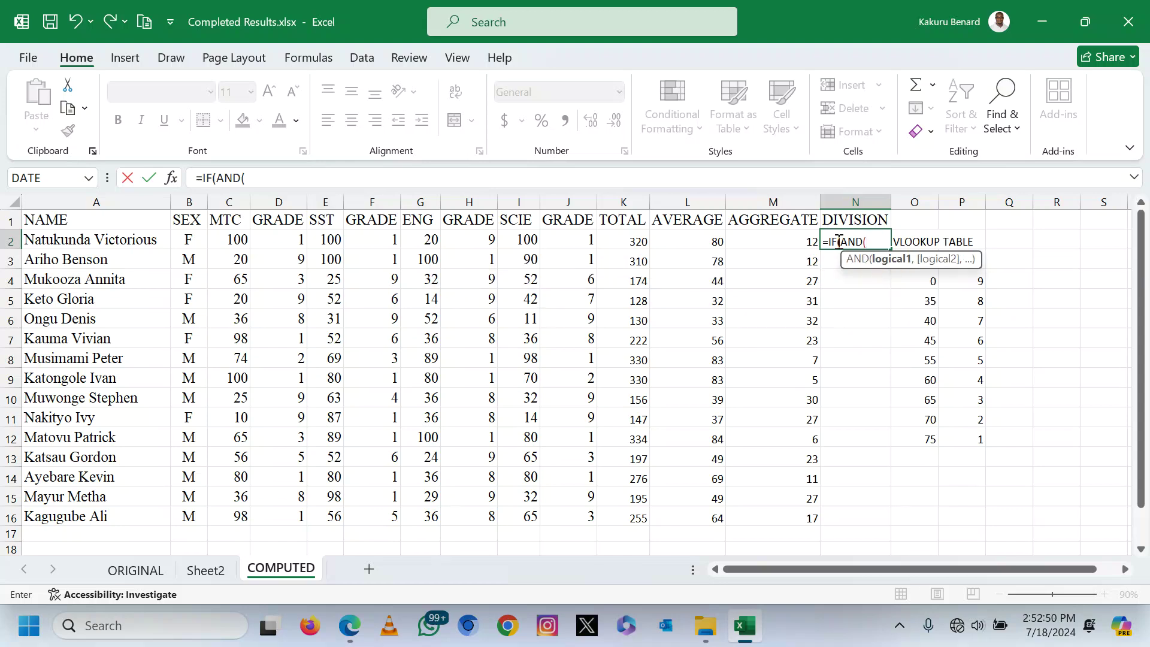
{"action": "left_click", "coordinate": [784, 242]}
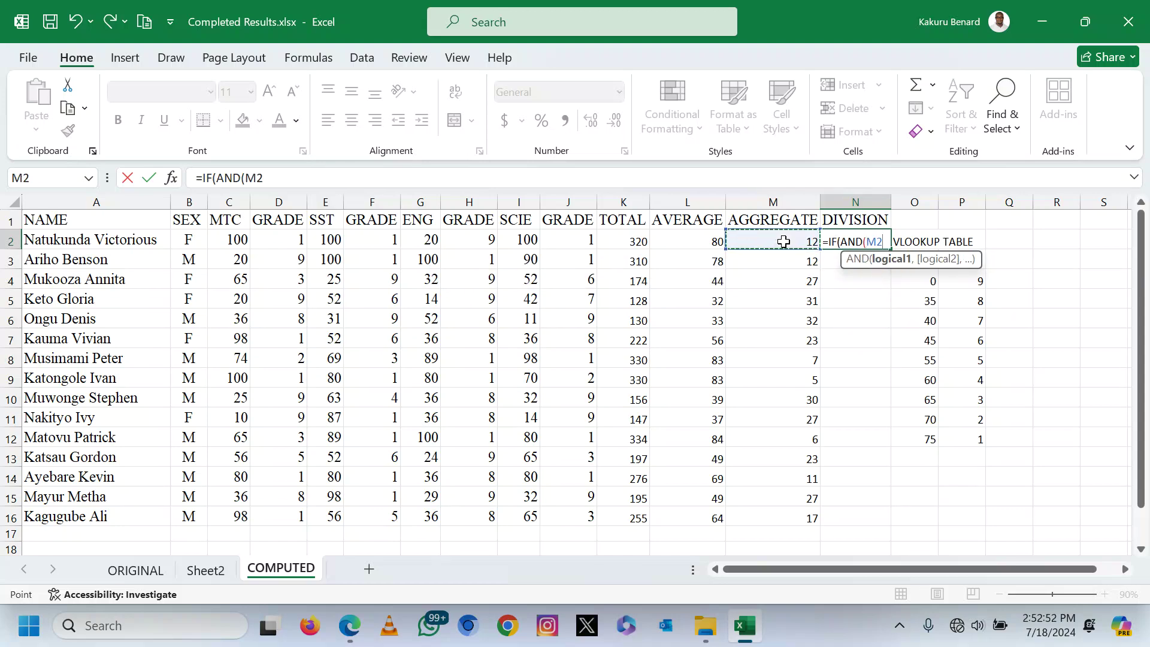
{"action": "type", "text": "<=12"}
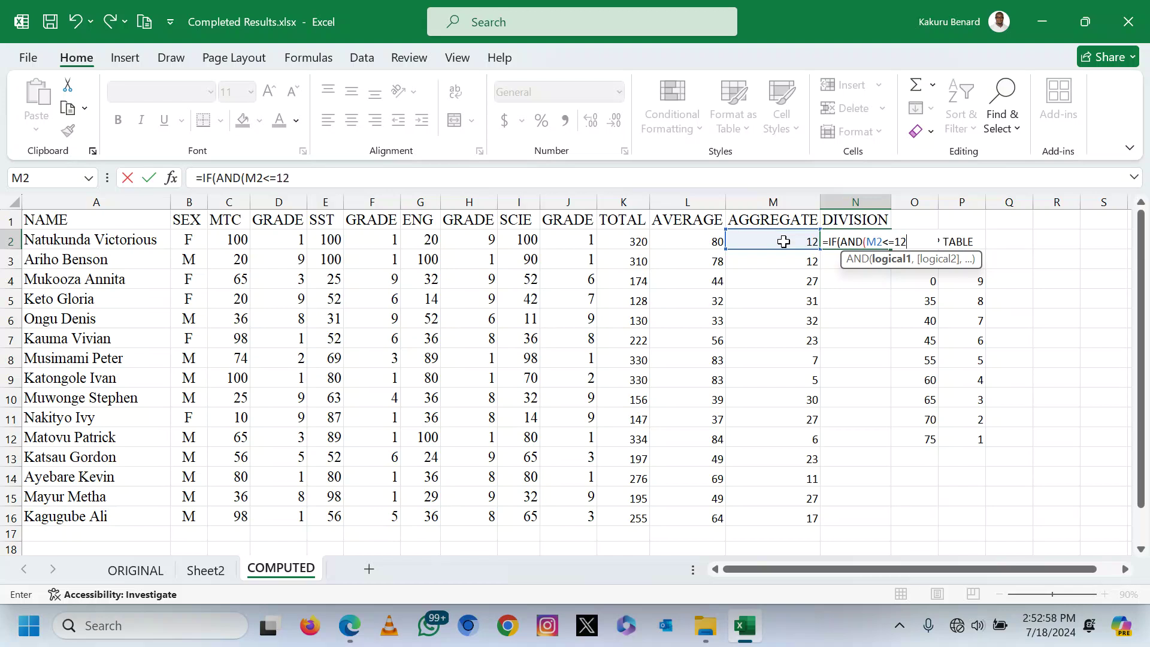
{"action": "type", "text": ","}
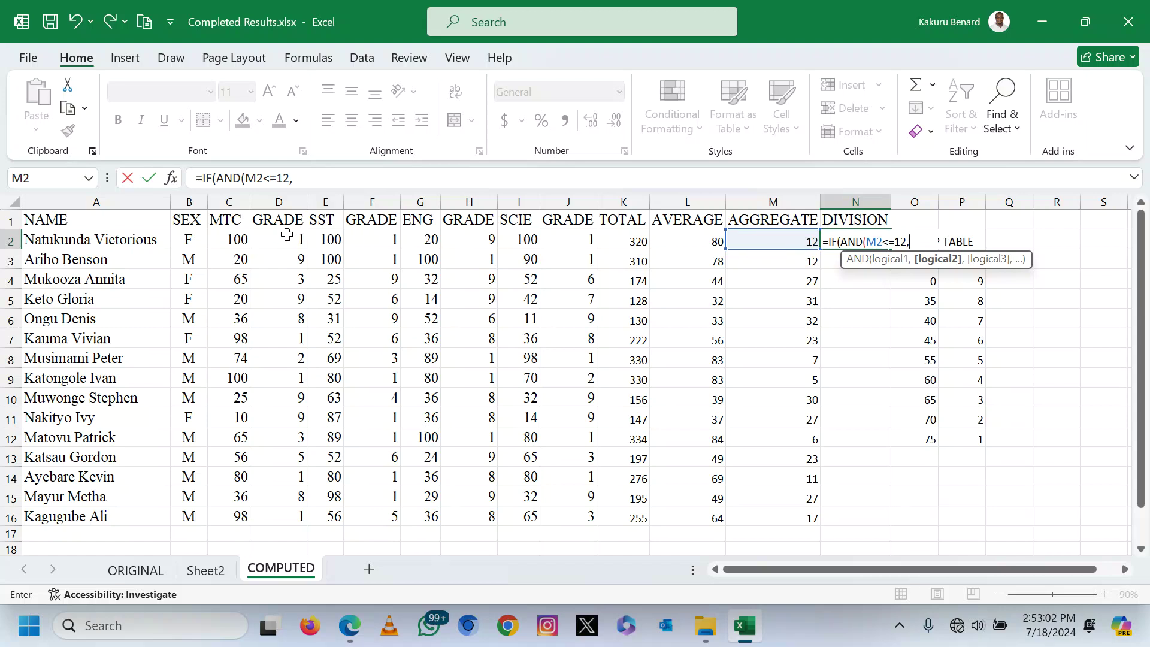
{"action": "left_click", "coordinate": [286, 236]}
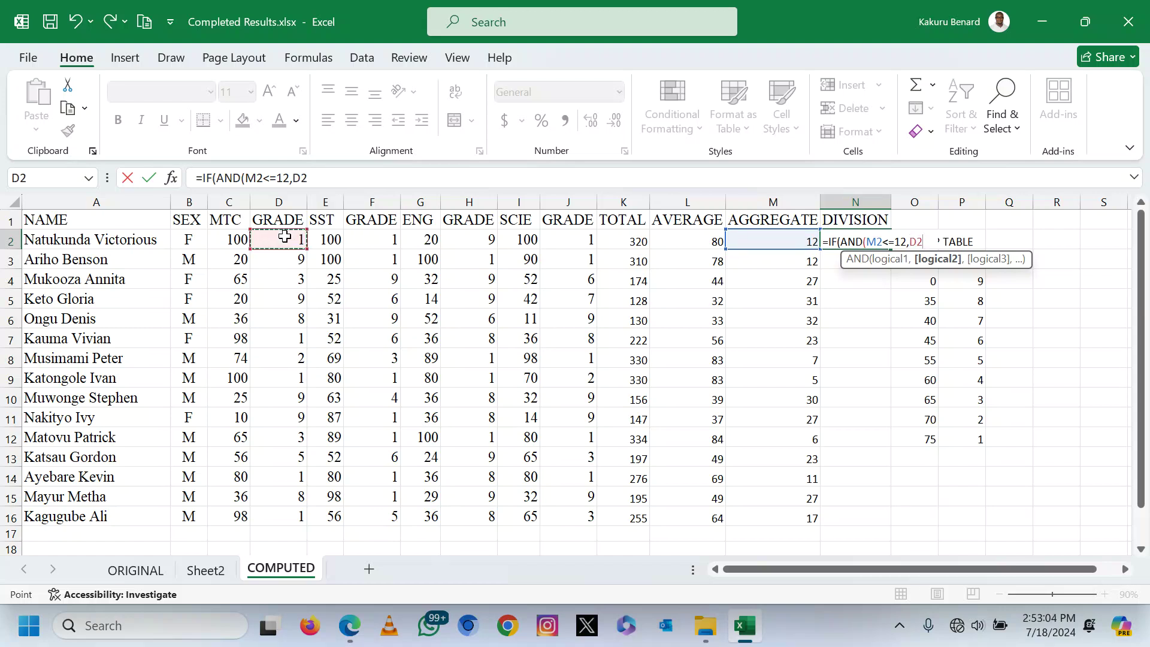
{"action": "type", "text": "<=6,"}
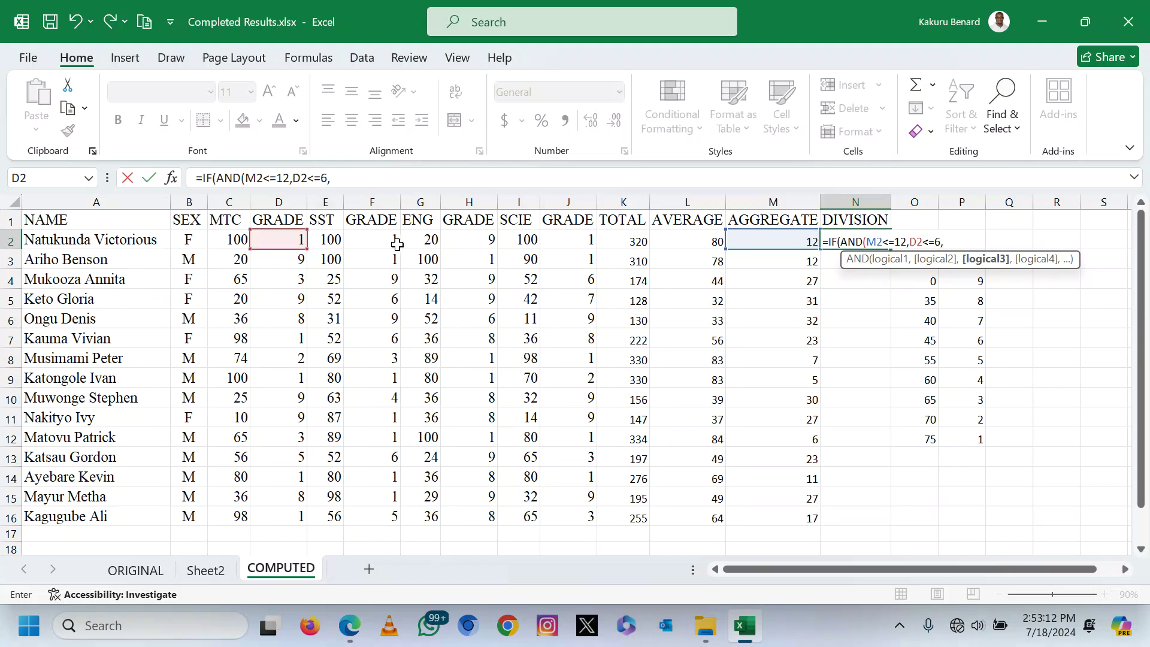
{"action": "left_click", "coordinate": [484, 241]}
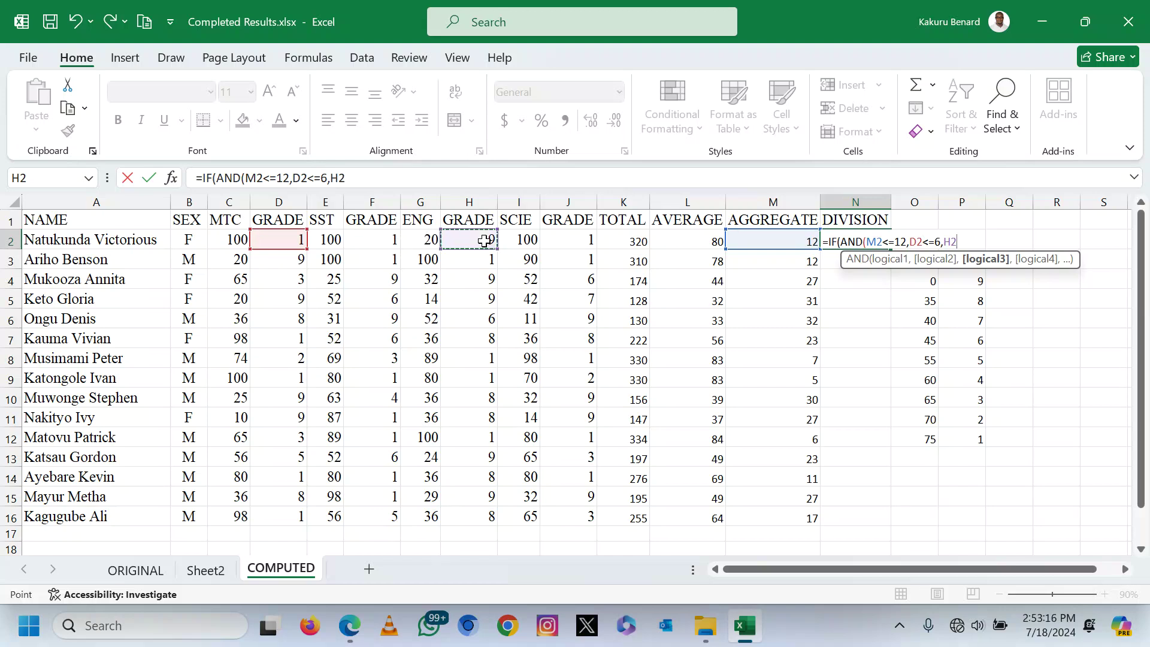
{"action": "type", "text": "<=6)"}
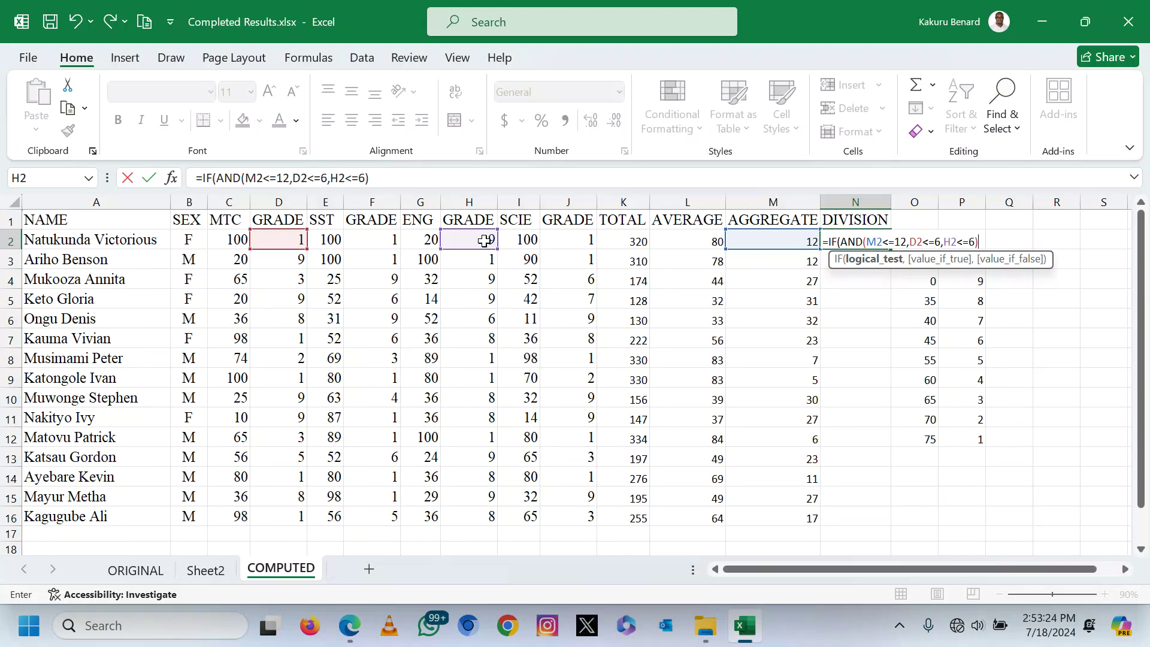
{"action": "type", "text": ",1"}
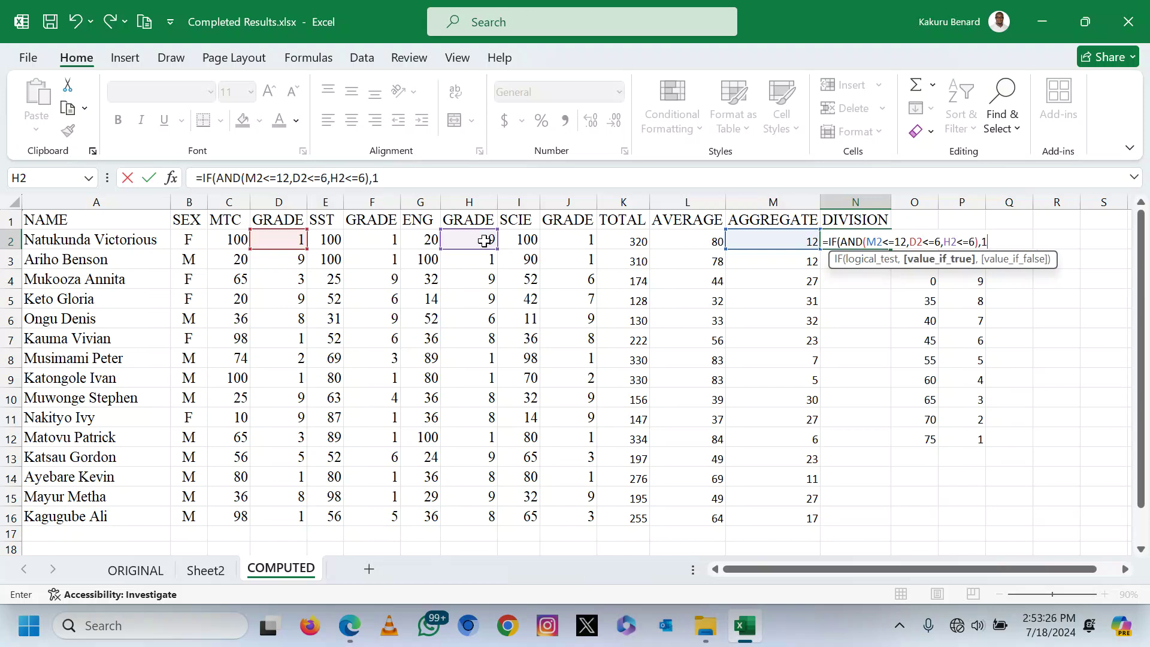
{"action": "type", "text": ","}
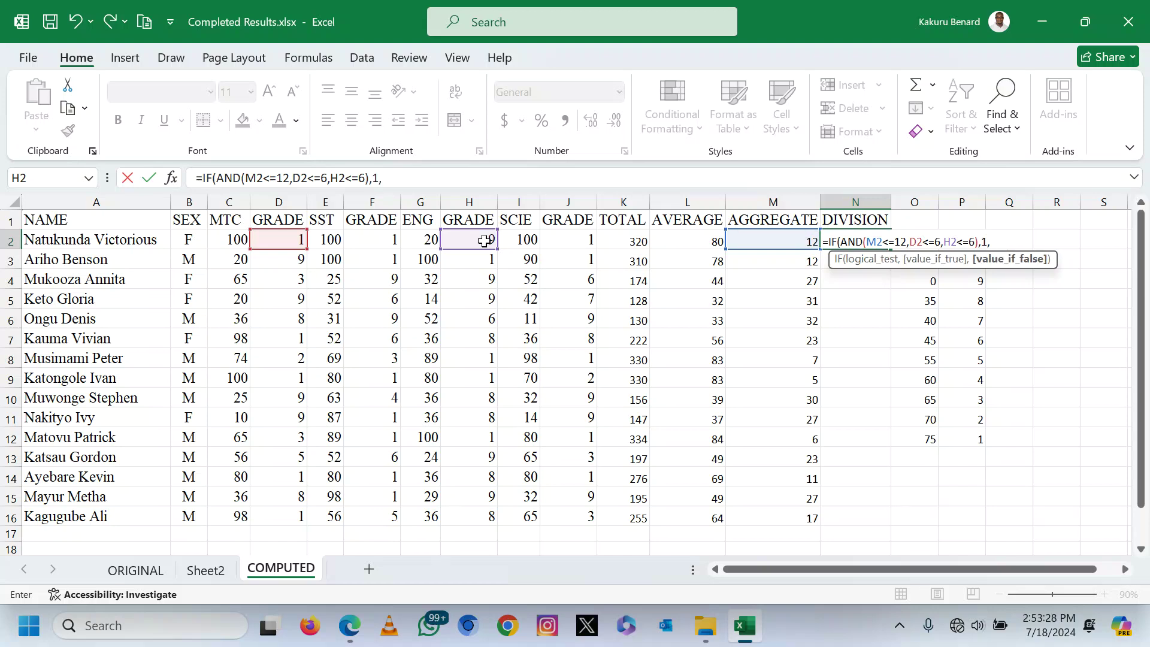
{"action": "type", "text": "IF"}
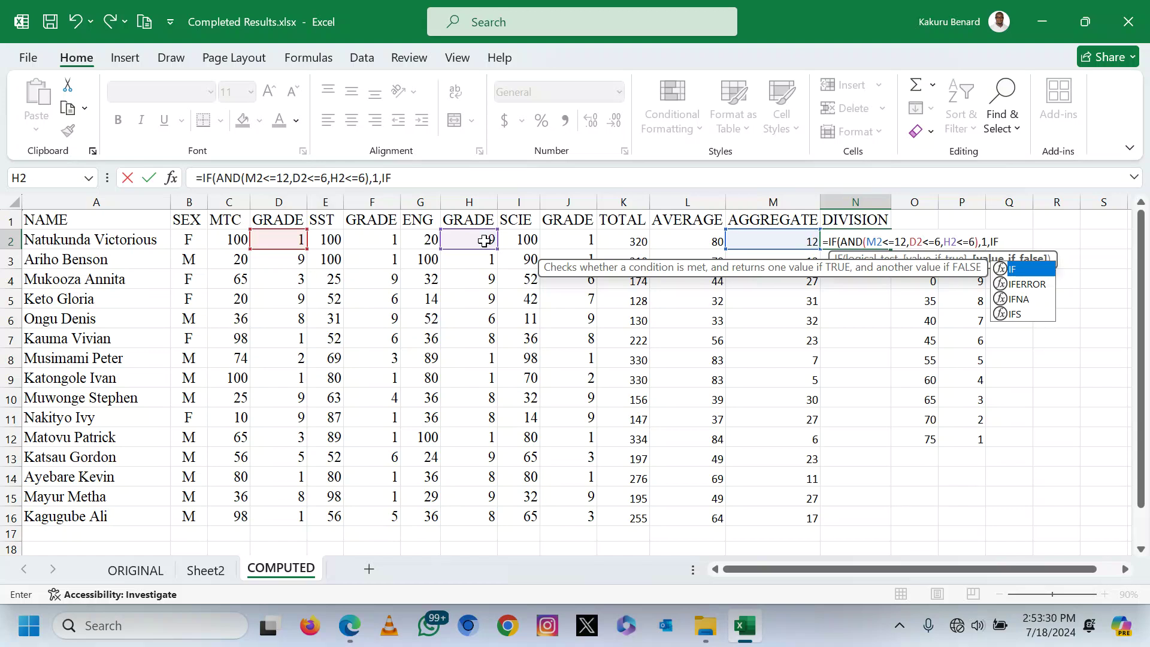
{"action": "type", "text": "(AND"}
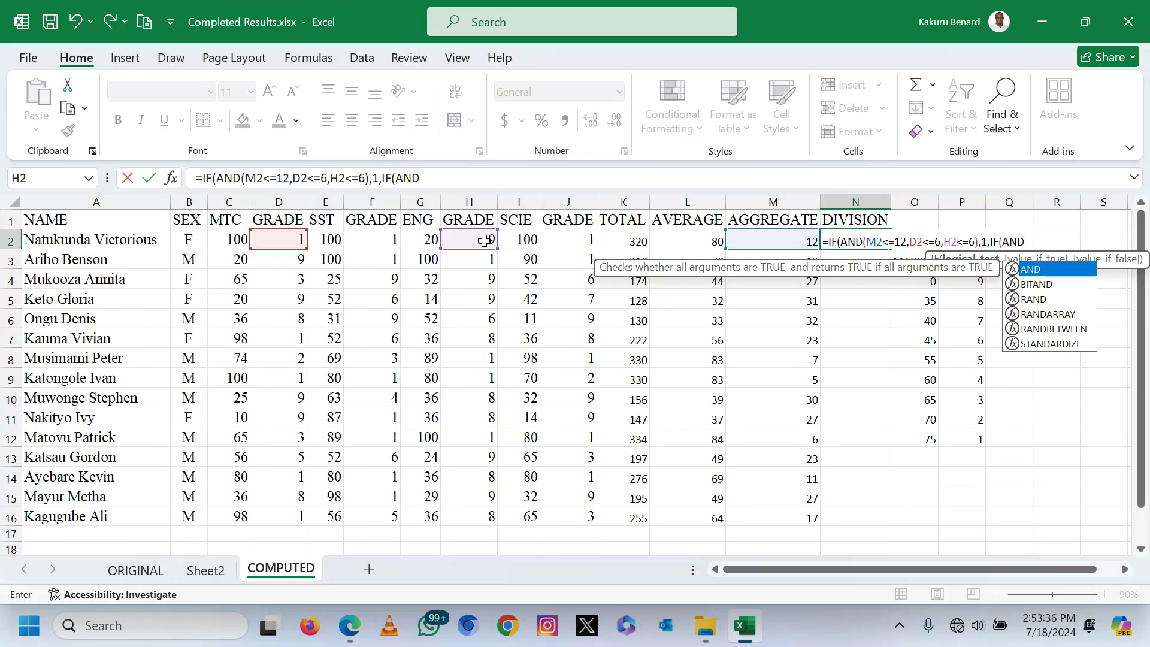
{"action": "type", "text": "("}
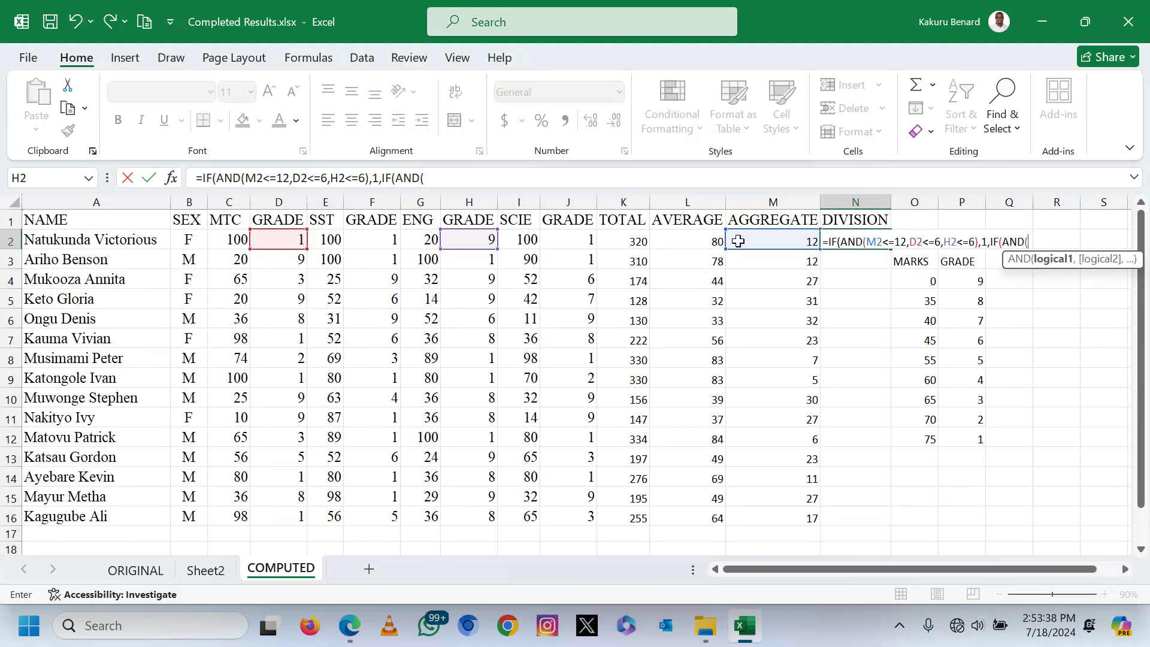
{"action": "left_click", "coordinate": [736, 241]}
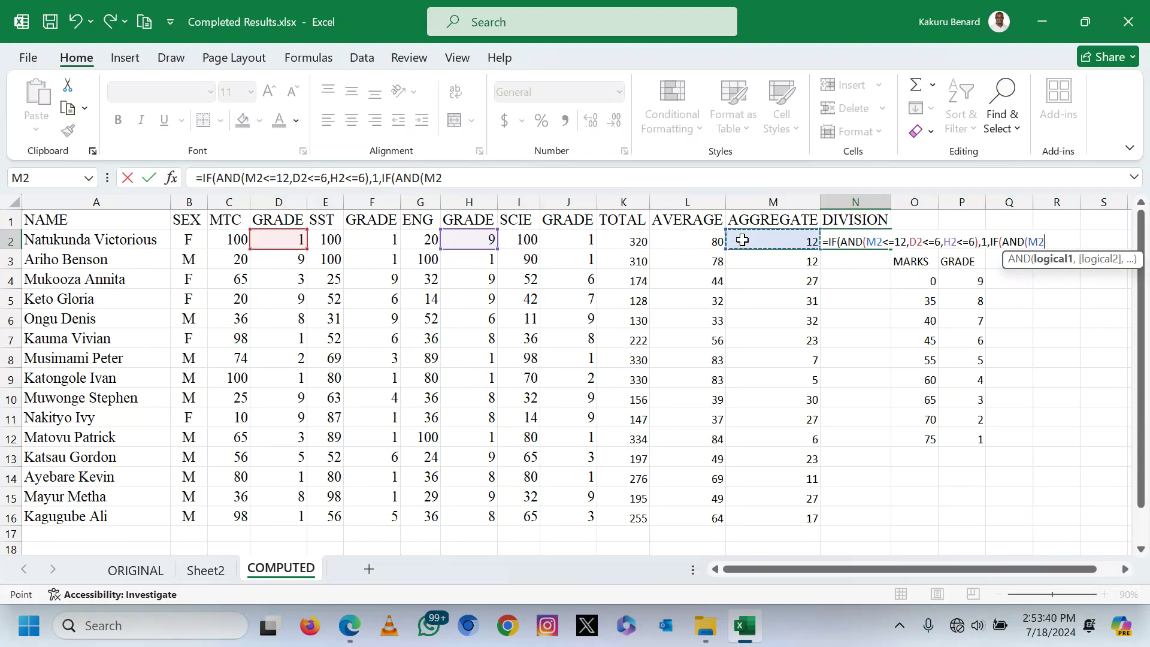
Step: Finish with M2<=22,D2<8 giving 2, M2<=32 giving 3, else 4, and fill down to N16
{"action": "type", "text": "<=22,"}
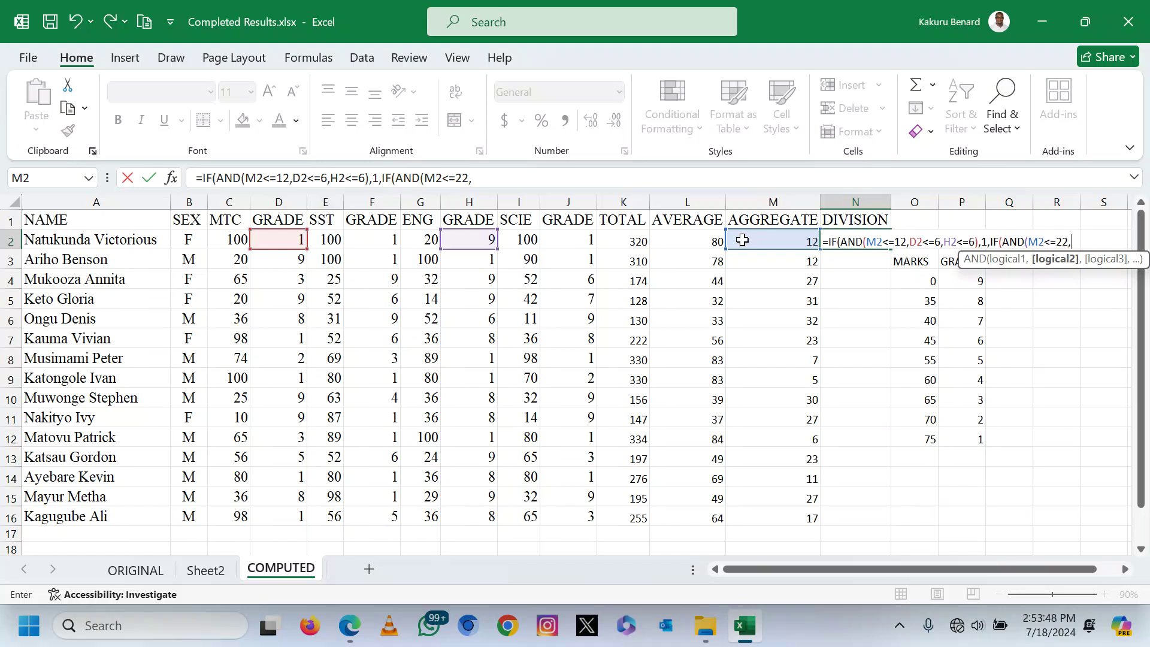
{"action": "type", "text": "D2"}
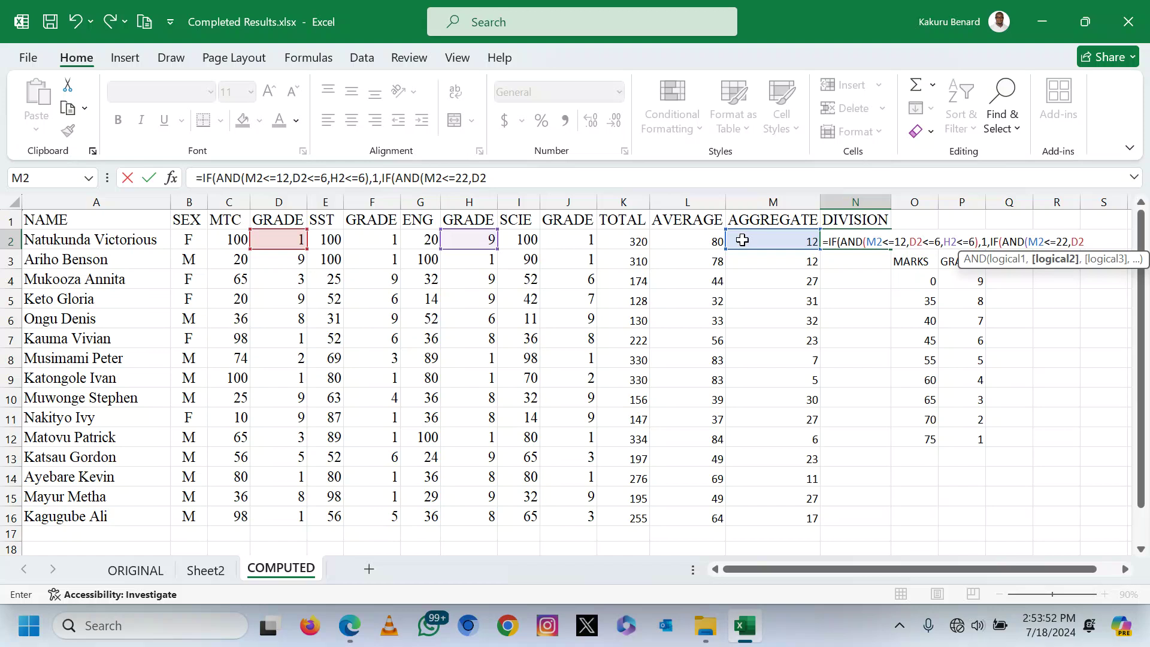
{"action": "type", "text": "<8),2"}
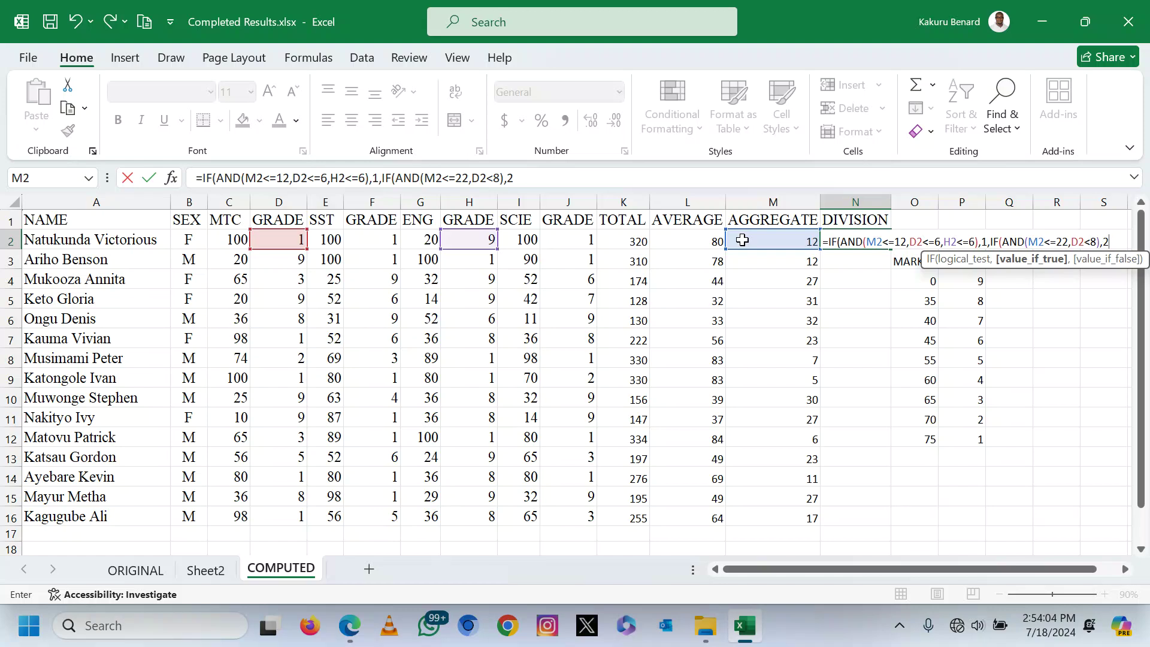
{"action": "type", "text": ",IF"}
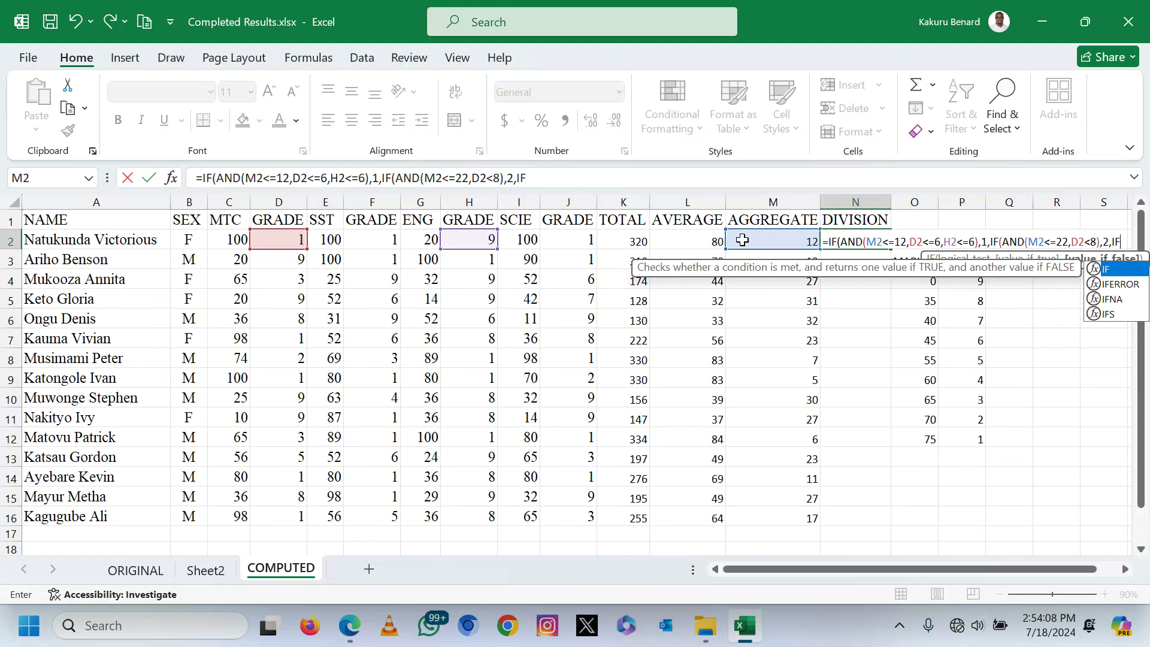
{"action": "type", "text": "(M2"}
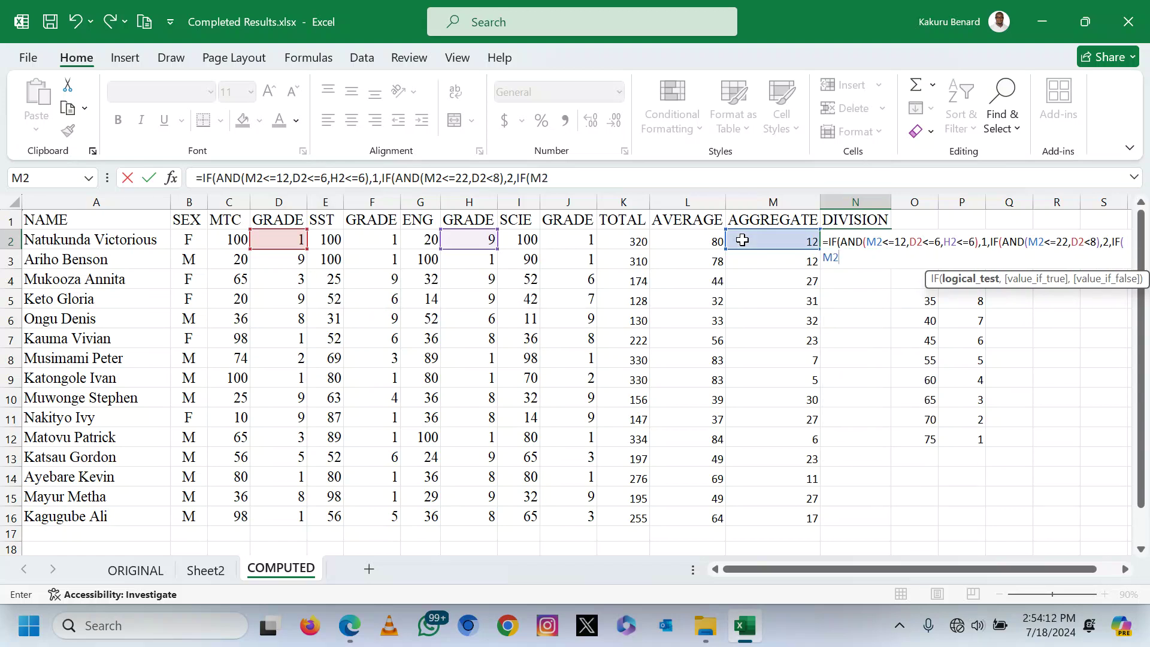
{"action": "type", "text": "<=32,3"}
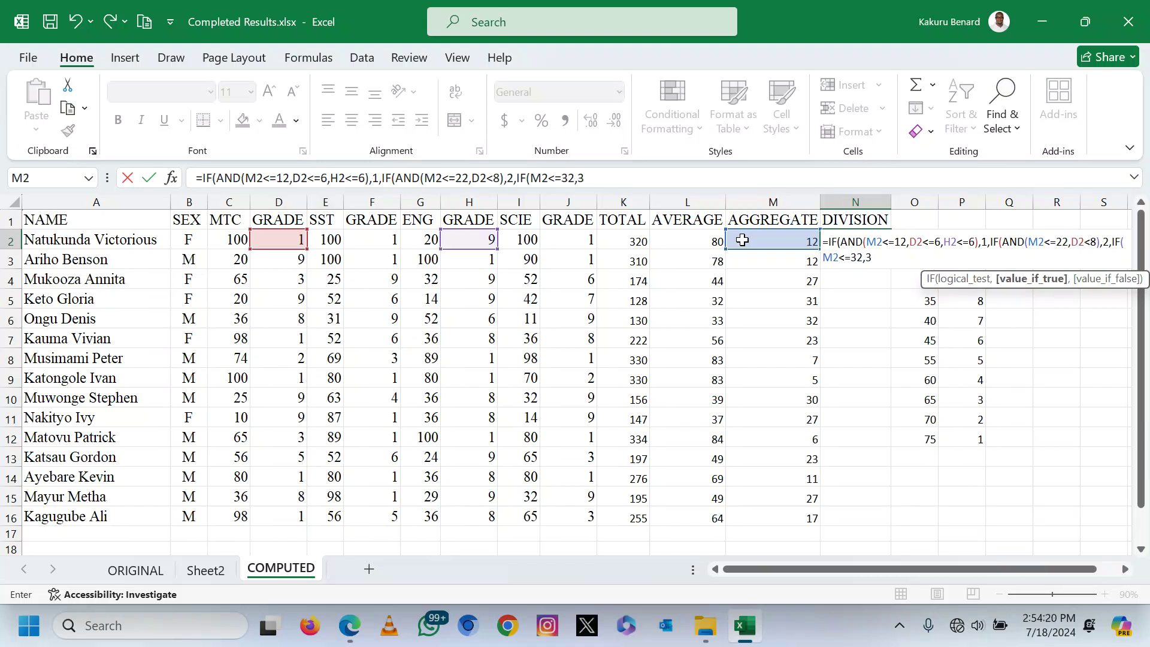
{"action": "type", "text": ","}
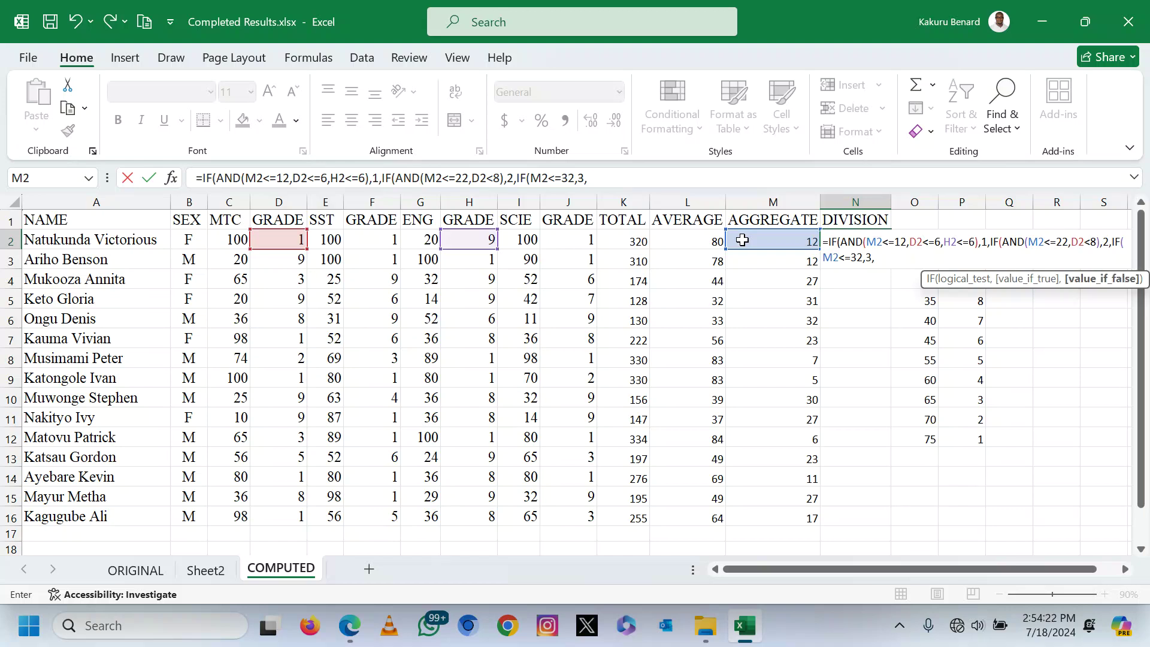
{"action": "type", "text": "4))"}
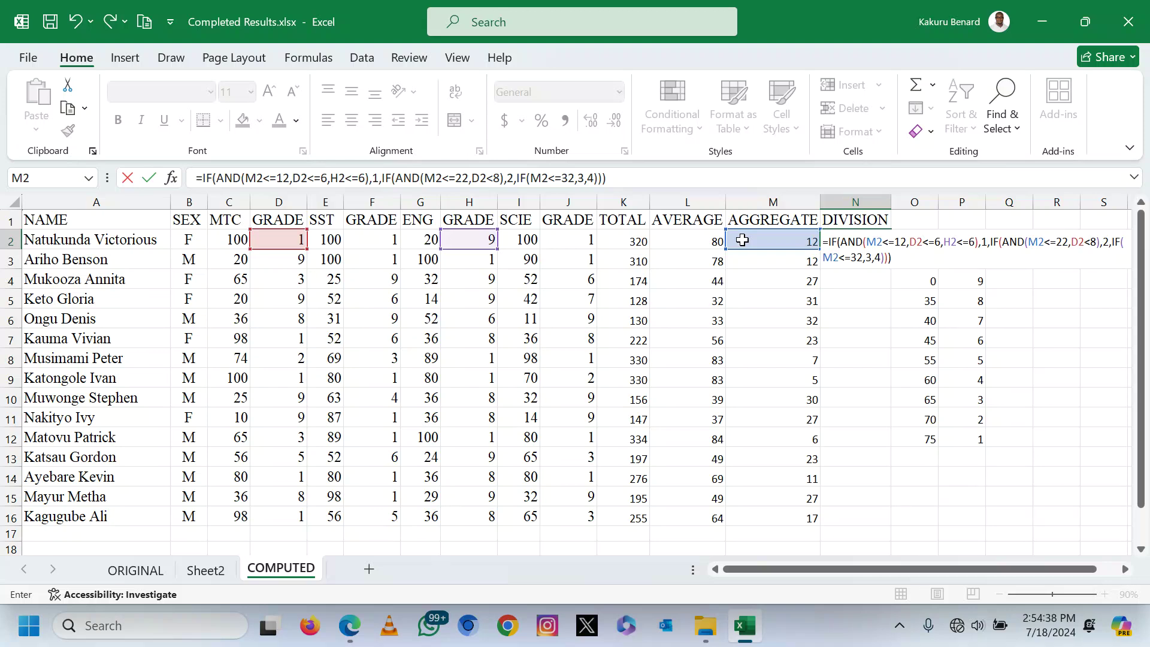
{"action": "key", "text": "Return"}
{"action": "left_click", "coordinate": [876, 242]}
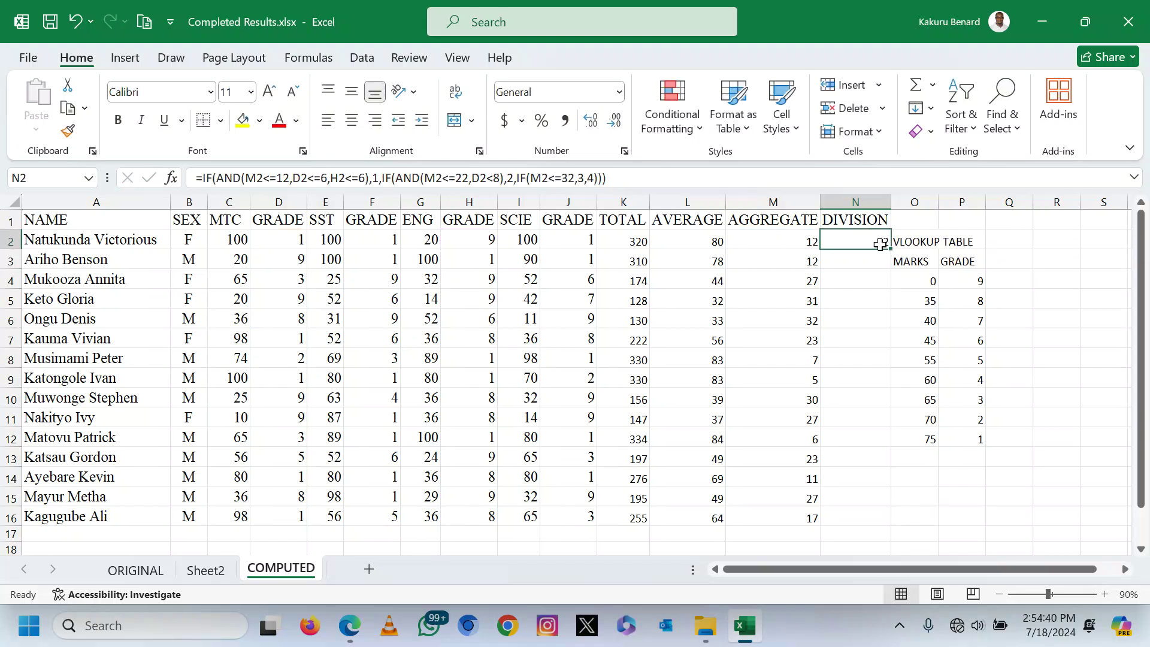
{"action": "double_click", "coordinate": [890, 249]}
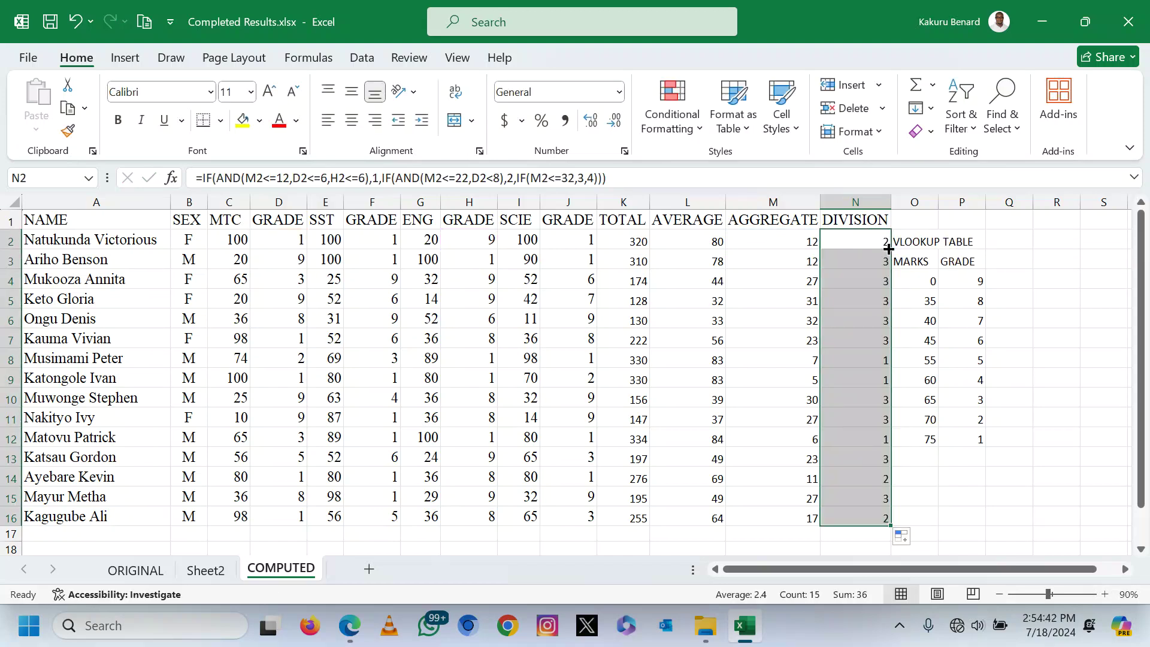
{"action": "left_click", "coordinate": [902, 202]}
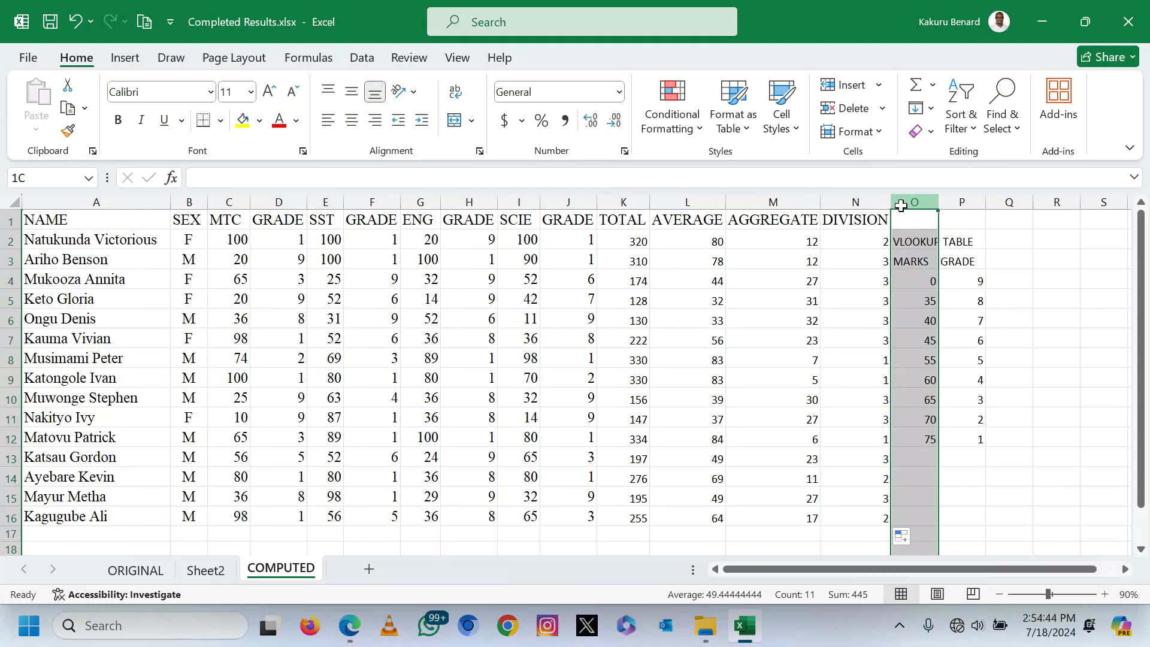
Step: Insert a blank column at O between the DIVISION column and the lookup table
{"action": "right_click", "coordinate": [902, 202]}
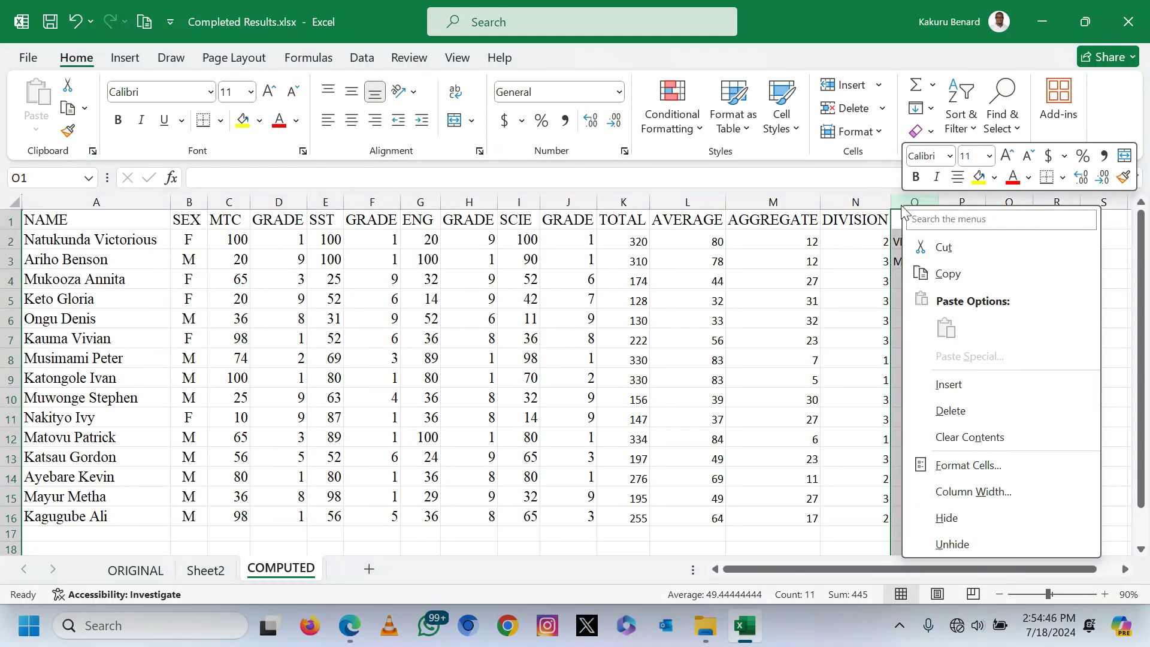
{"action": "left_click", "coordinate": [974, 380]}
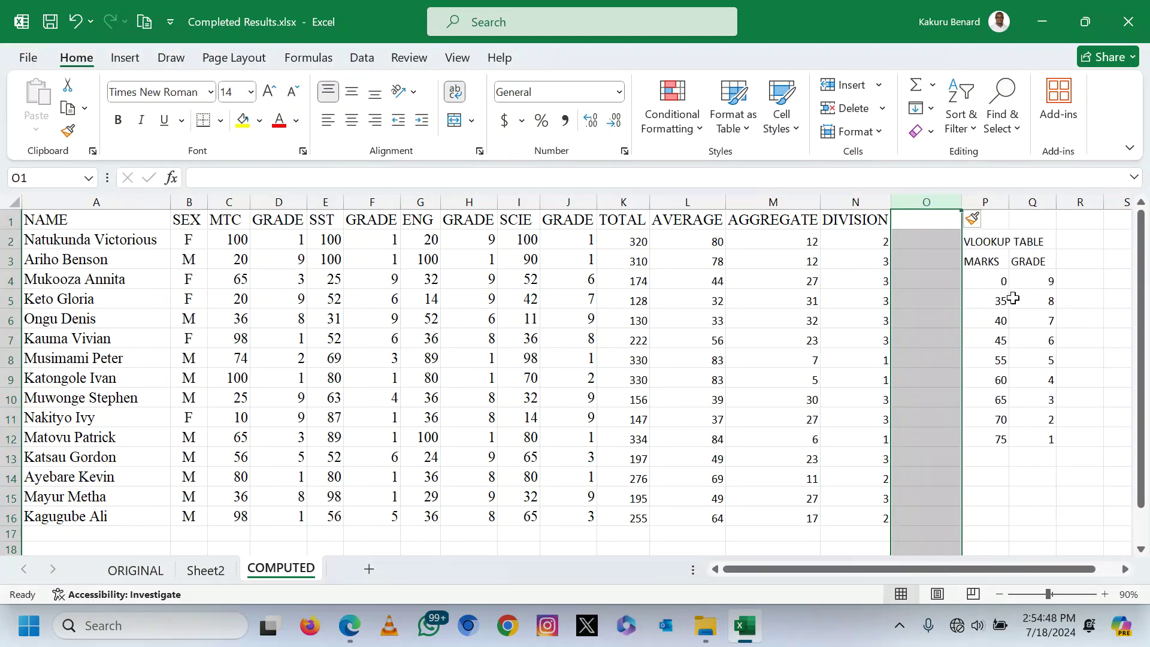
{"action": "left_click", "coordinate": [995, 262]}
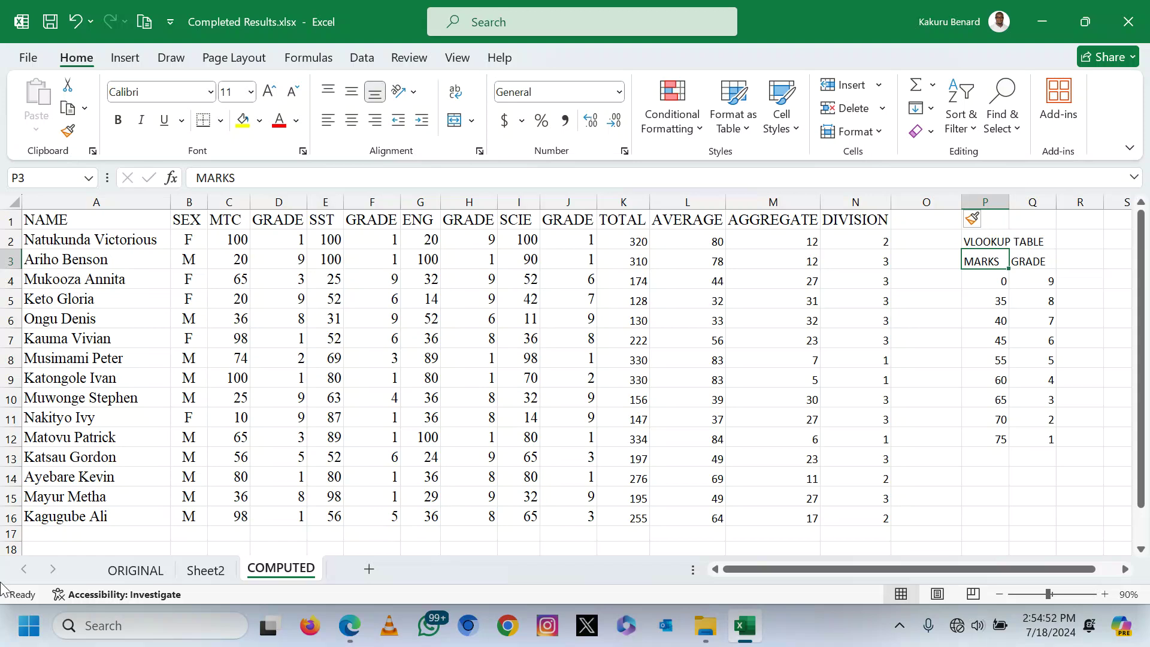
{"action": "left_click", "coordinate": [346, 638]}
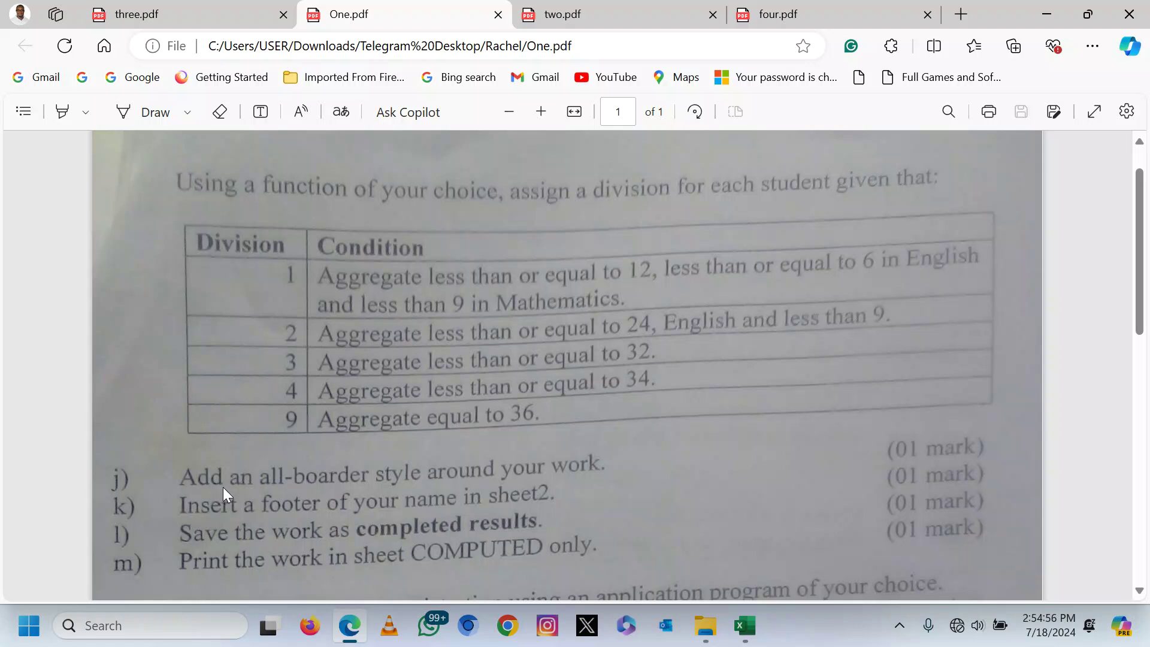
Step: Return to Excel and select the student table A1:N16
{"action": "left_click", "coordinate": [745, 626]}
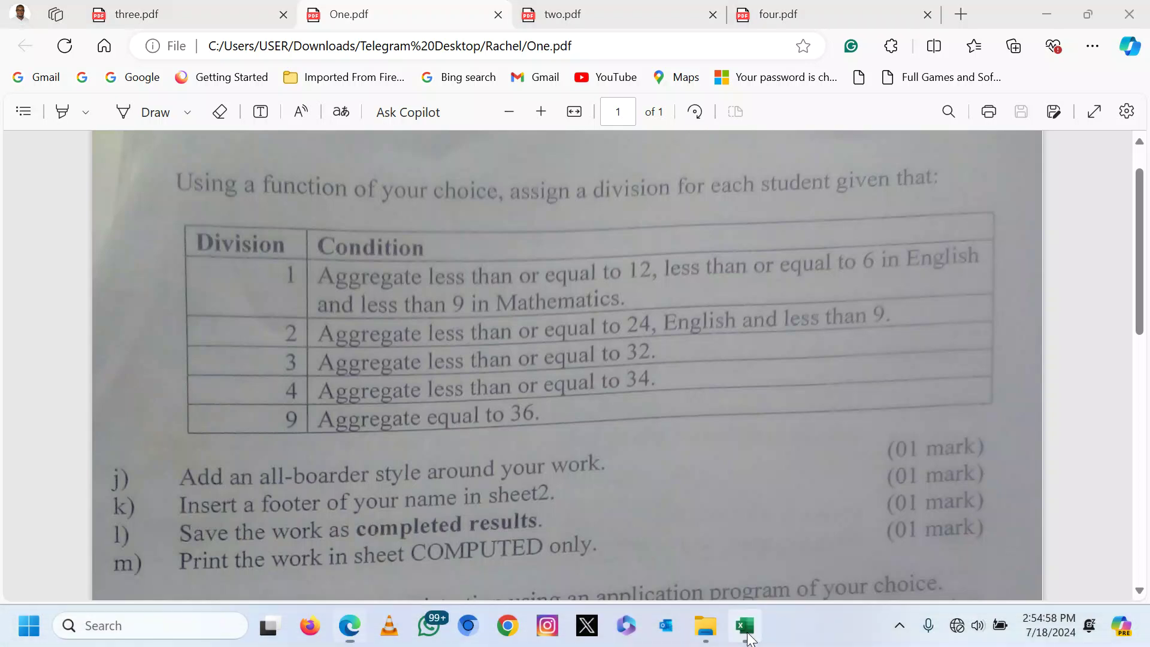
{"action": "left_click_drag", "start_coordinate": [51, 221], "coordinate": [868, 513]}
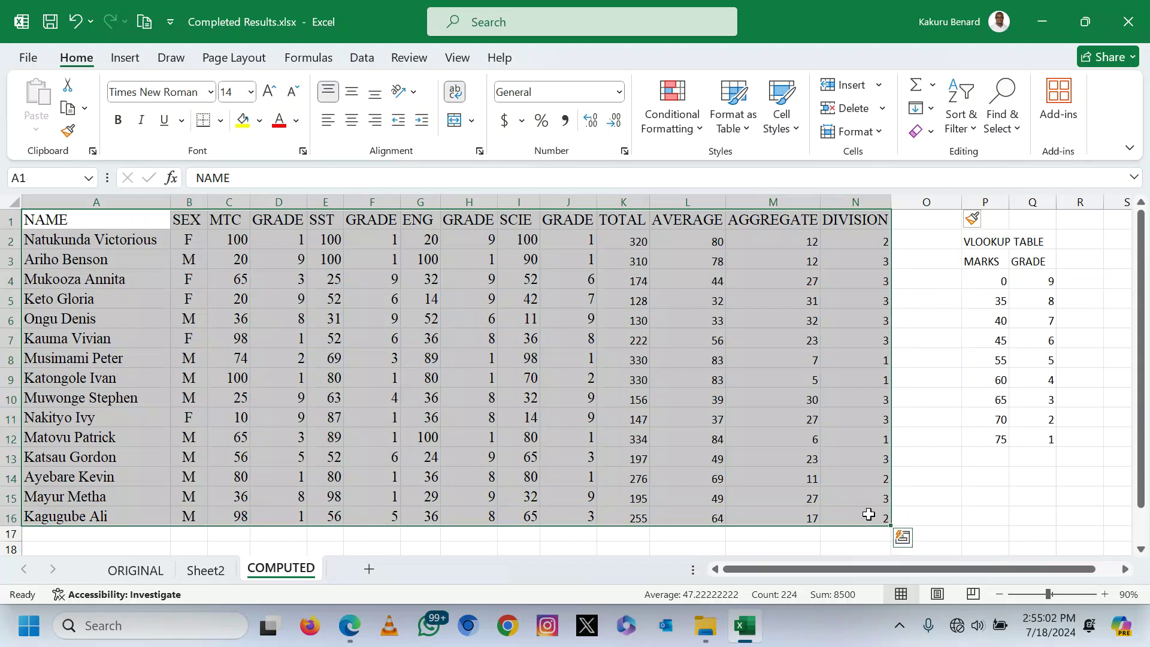
Step: Apply All Borders to the student table A1:N16 and the VLOOKUP table P2:Q12
{"action": "left_click", "coordinate": [221, 122]}
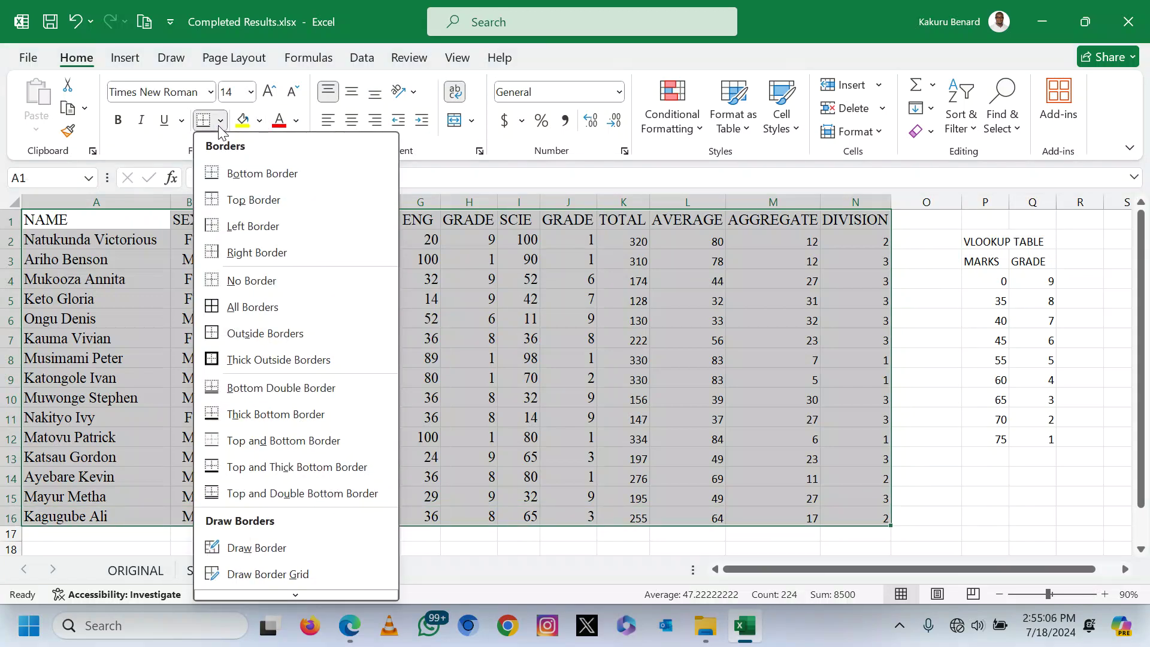
{"action": "left_click", "coordinate": [245, 308]}
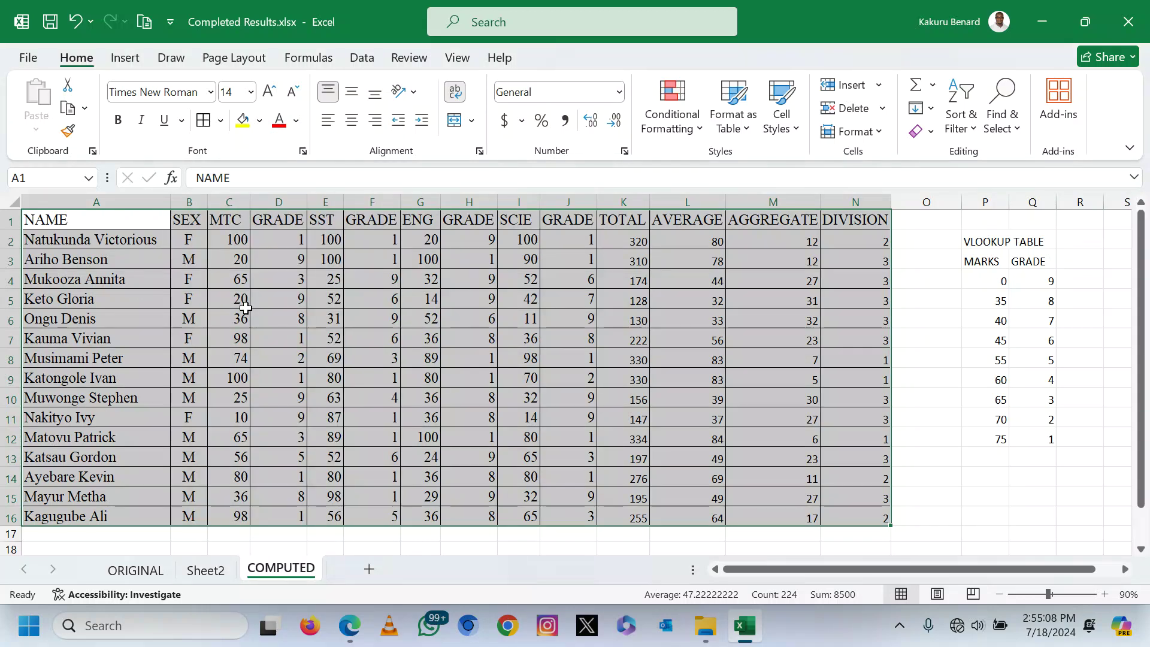
{"action": "left_click_drag", "start_coordinate": [970, 247], "coordinate": [1051, 438]}
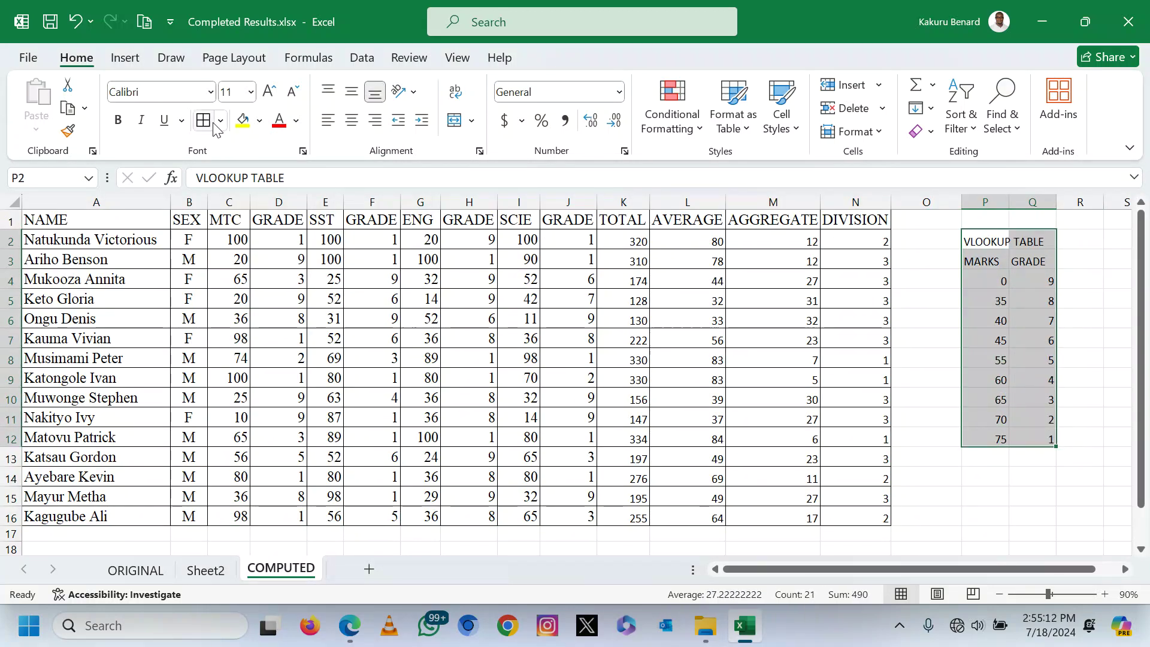
{"action": "left_click", "coordinate": [202, 121]}
{"action": "left_click", "coordinate": [939, 477]}
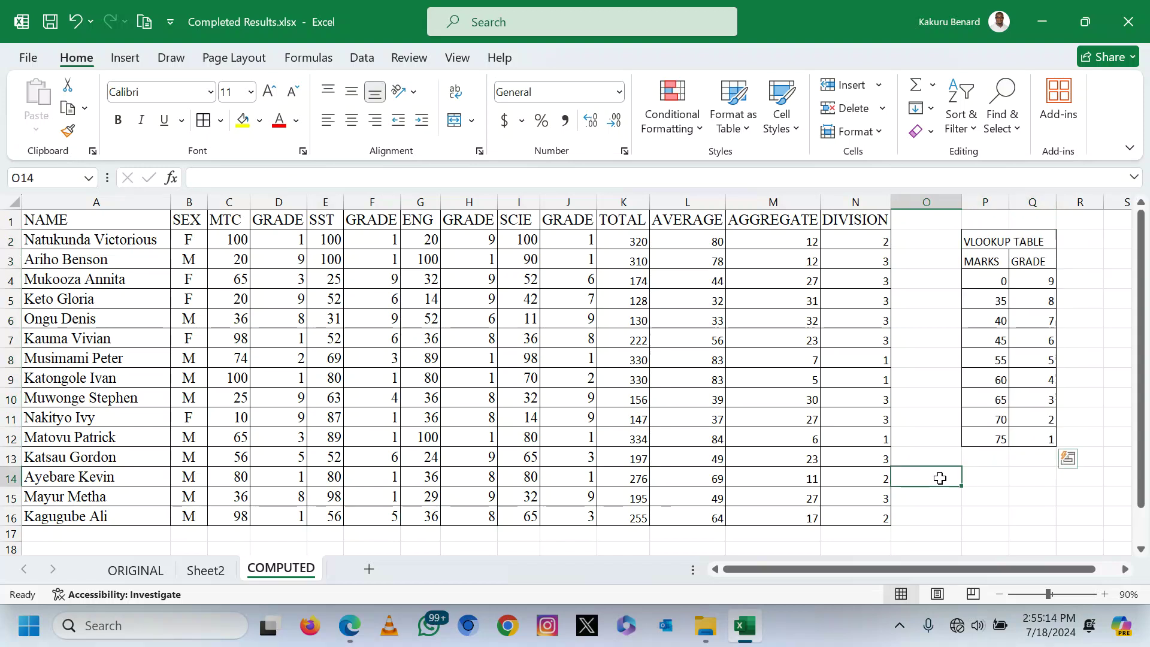
{"action": "left_click", "coordinate": [350, 625]}
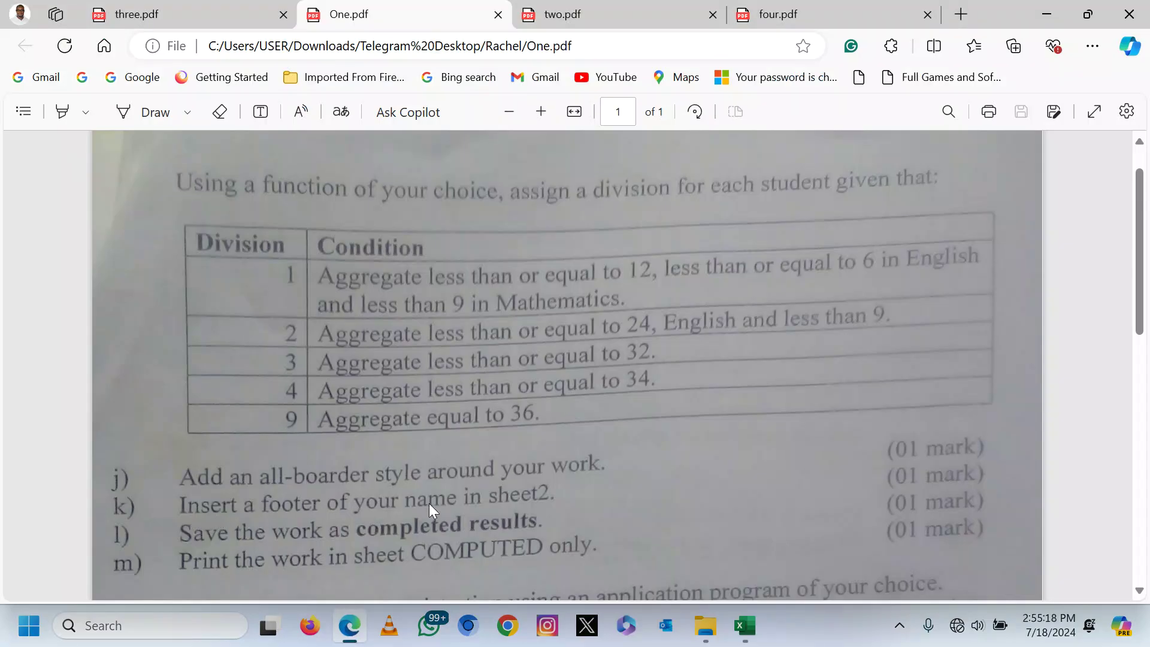
{"action": "left_click", "coordinate": [752, 624]}
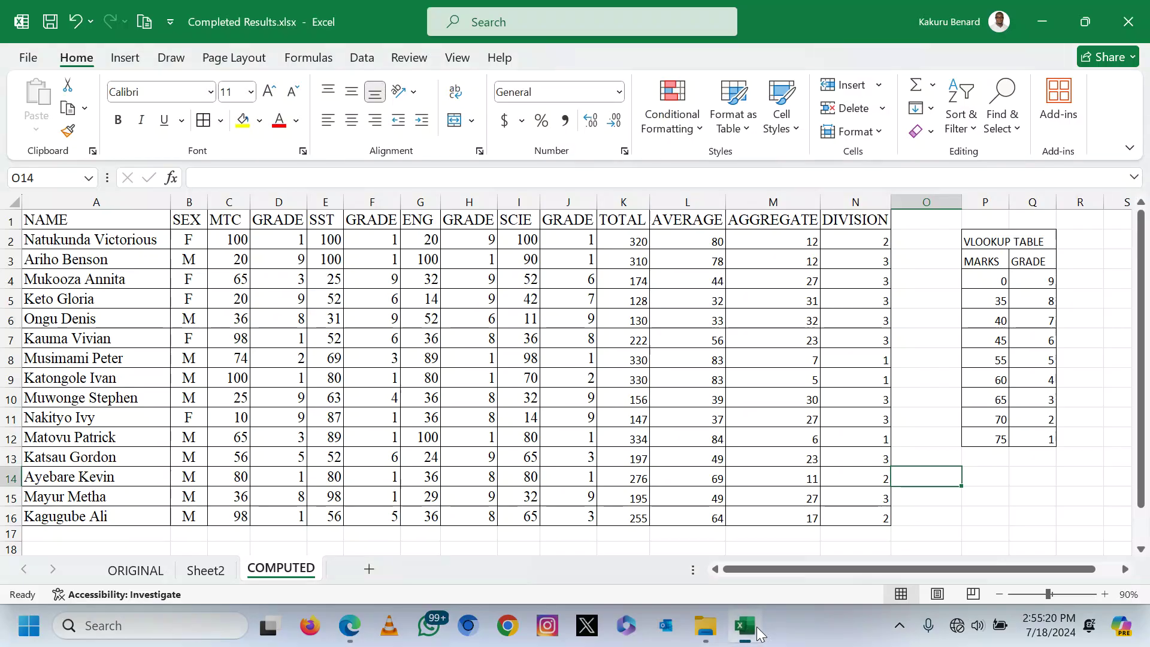
Step: Put the student's full name and student number in Sheet2's centre footer, then return to COMPUTED
{"action": "left_click", "coordinate": [205, 571]}
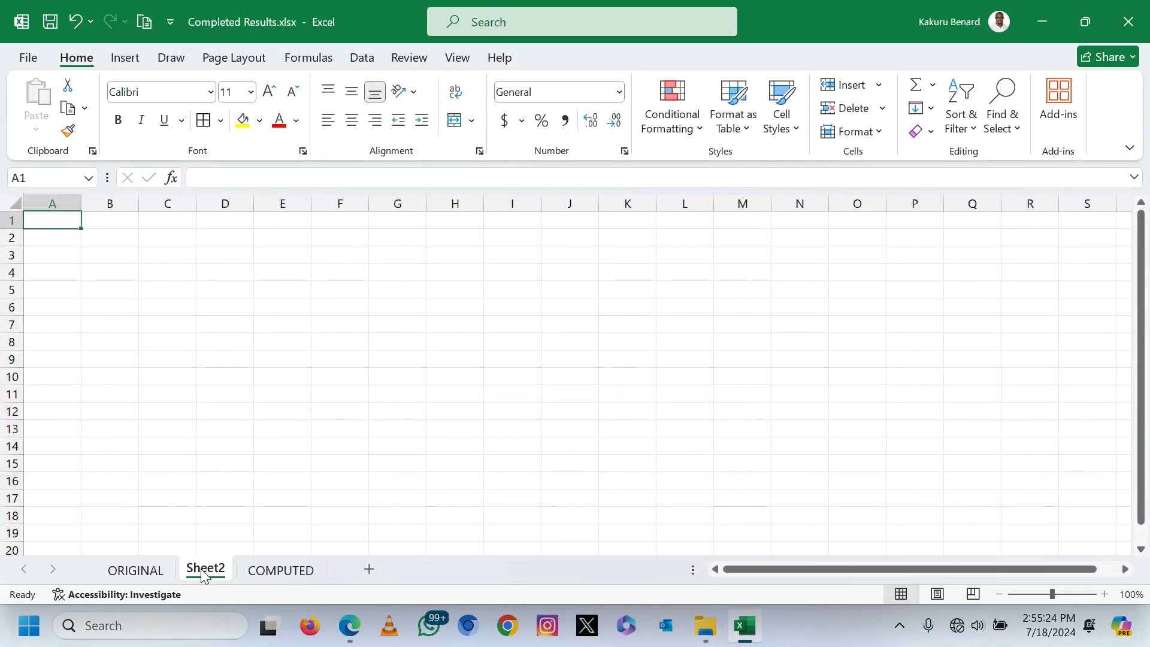
{"action": "left_click", "coordinate": [128, 64]}
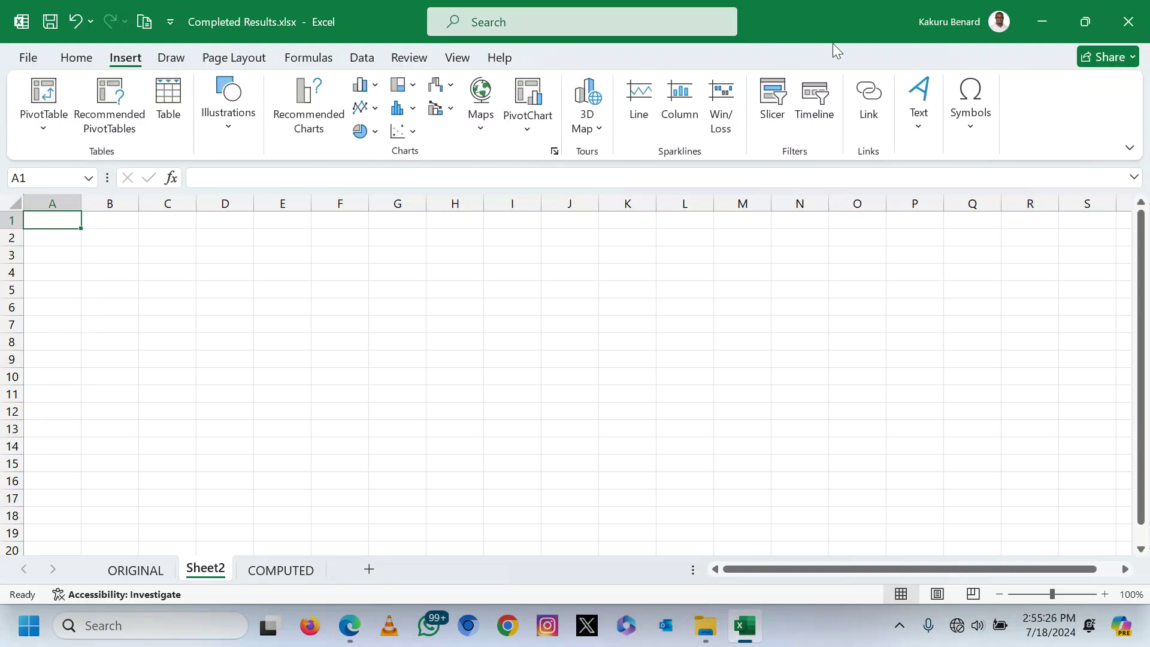
{"action": "left_click", "coordinate": [917, 126]}
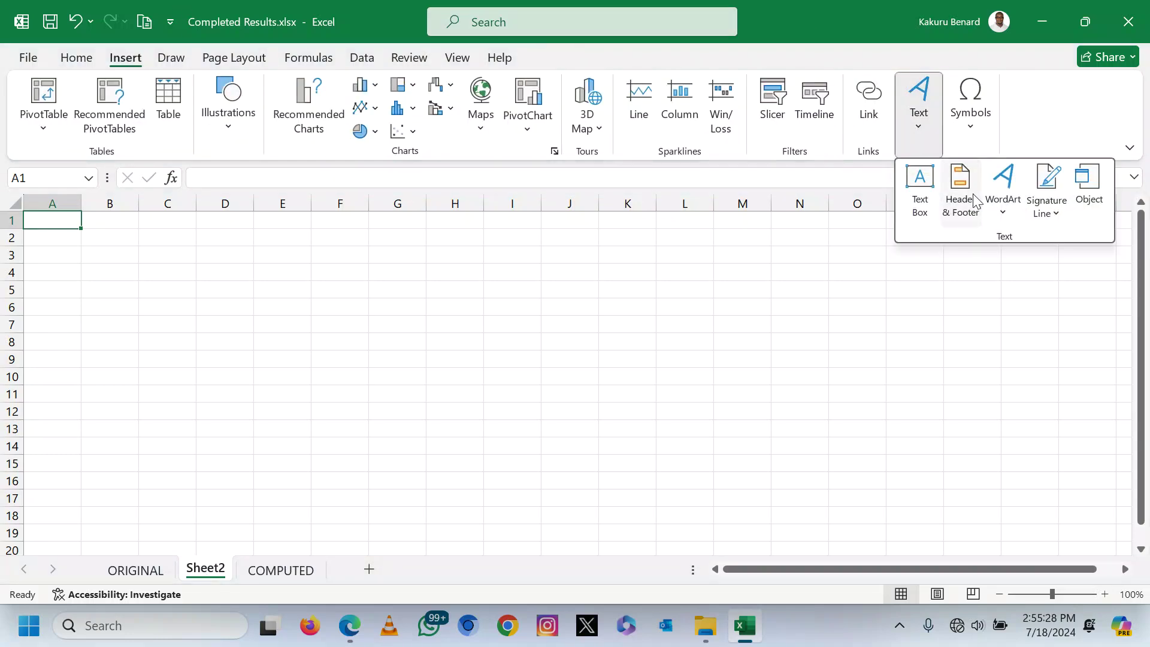
{"action": "left_click", "coordinate": [962, 179]}
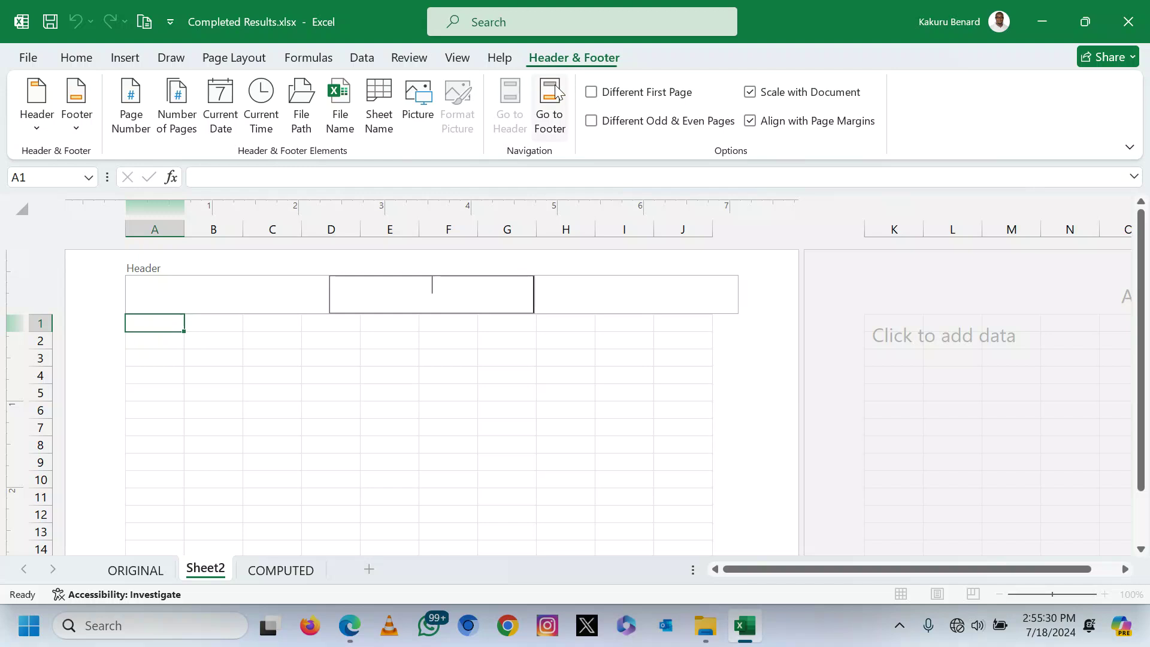
{"action": "left_click", "coordinate": [558, 120]}
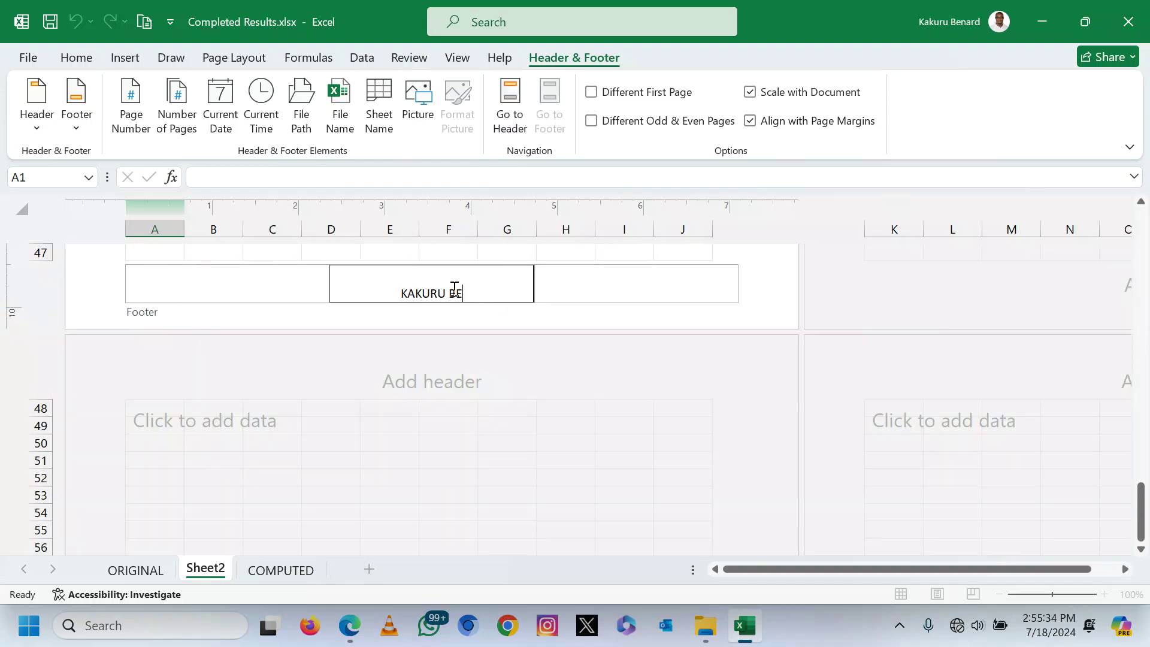
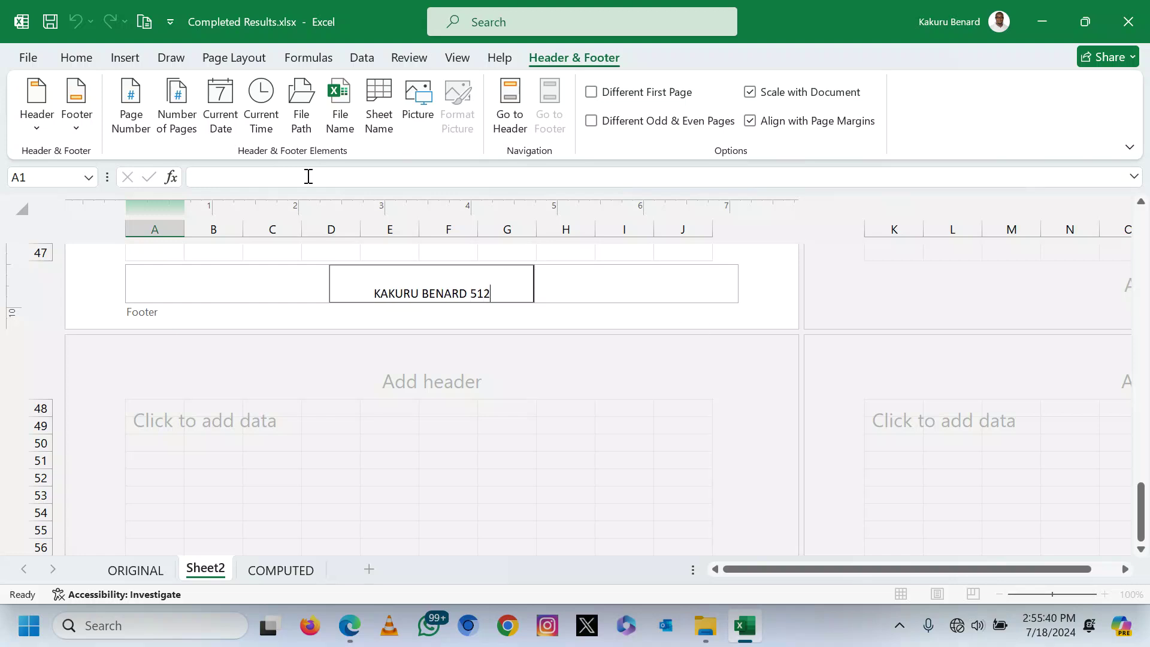
{"action": "left_click", "coordinate": [509, 111]}
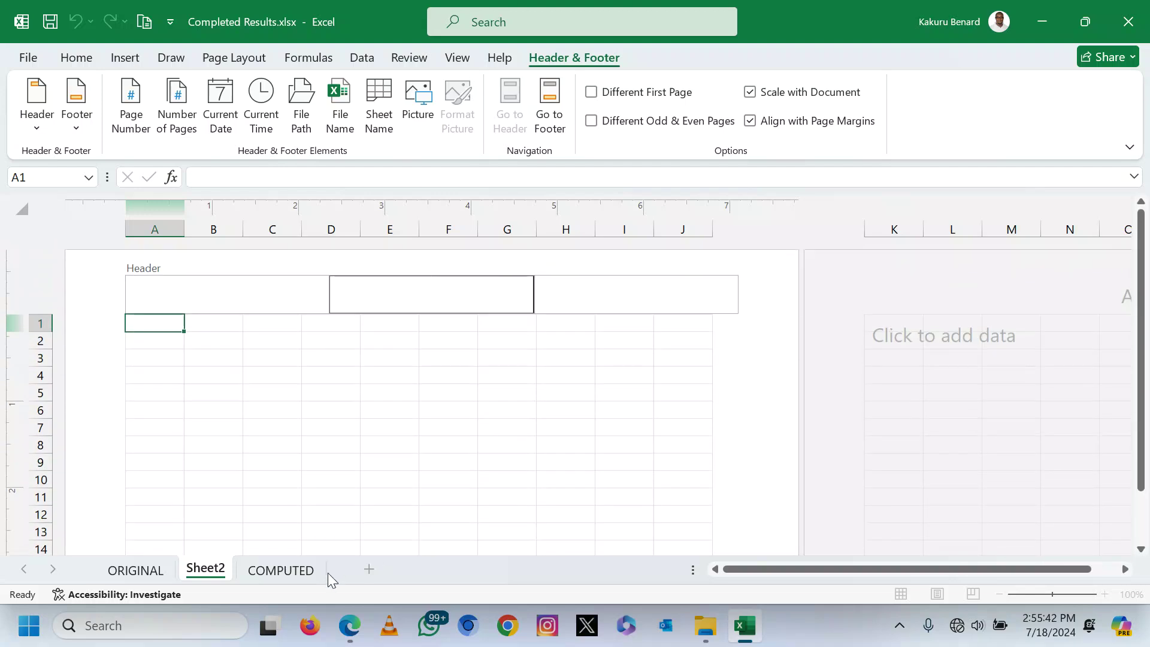
{"action": "left_click", "coordinate": [287, 576]}
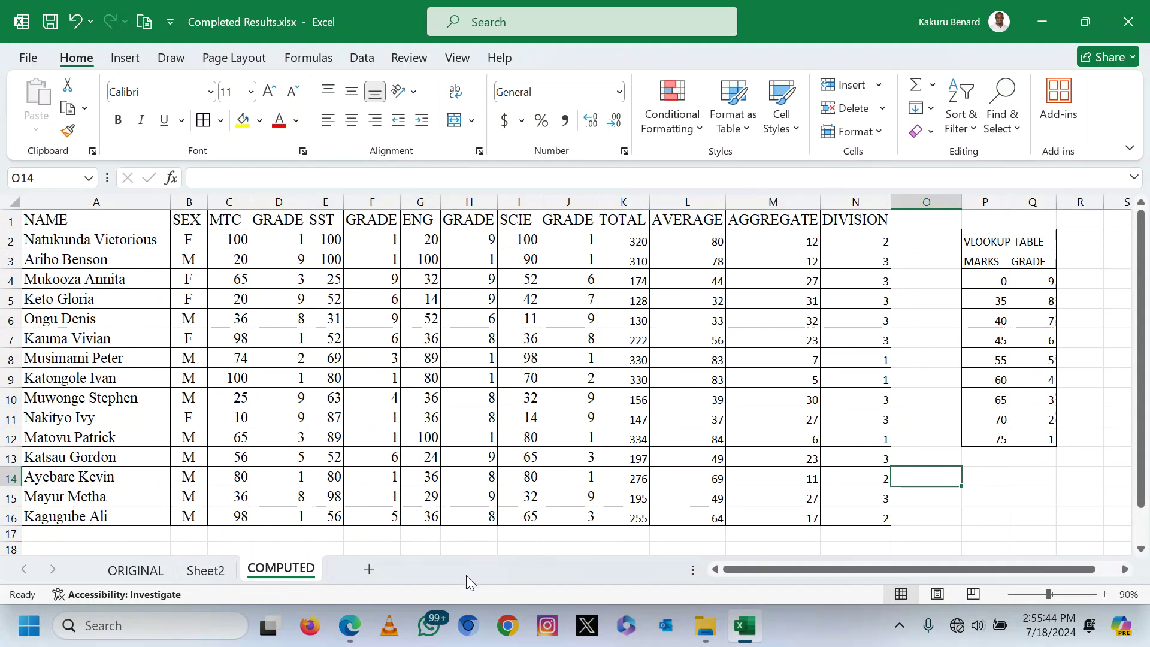
{"action": "key", "text": "alt+Tab"}
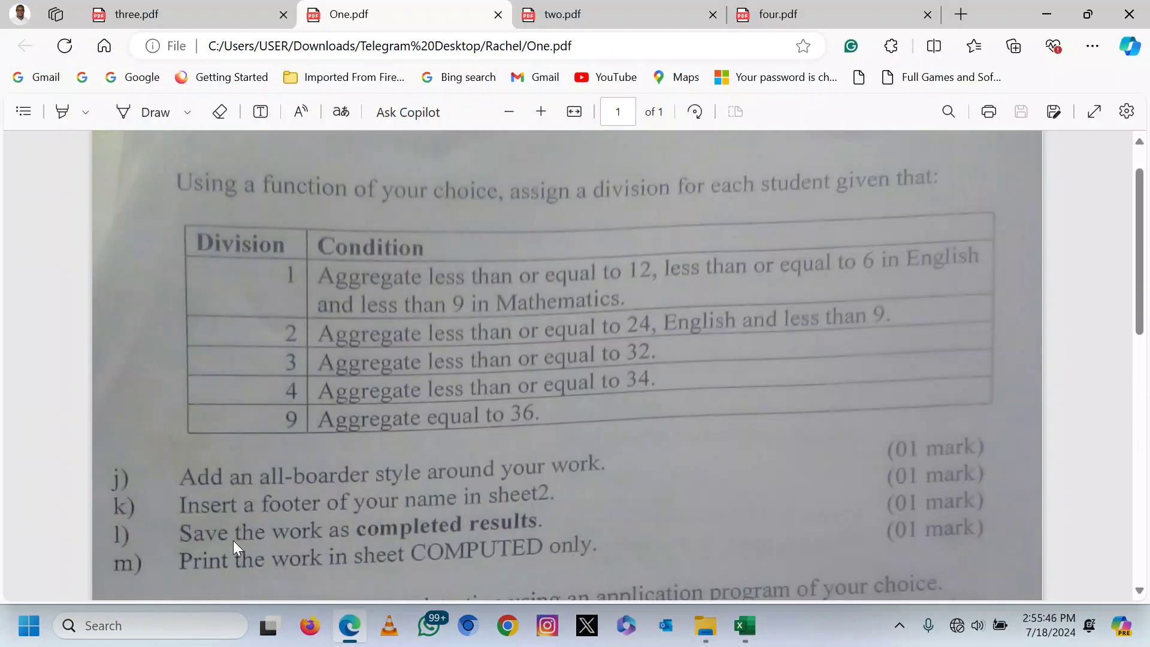
Step: Recheck the One.pdf task list in Edge, then return to the Excel COMPUTED sheet
{"action": "left_click", "coordinate": [745, 625]}
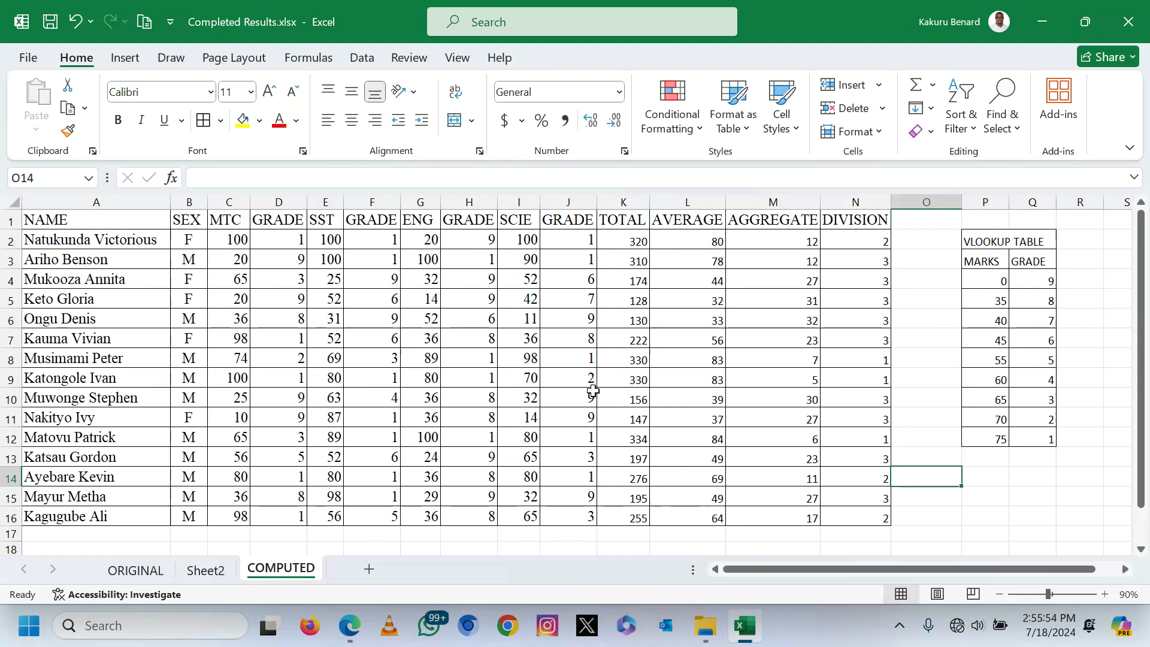
{"action": "left_click", "coordinate": [345, 630]}
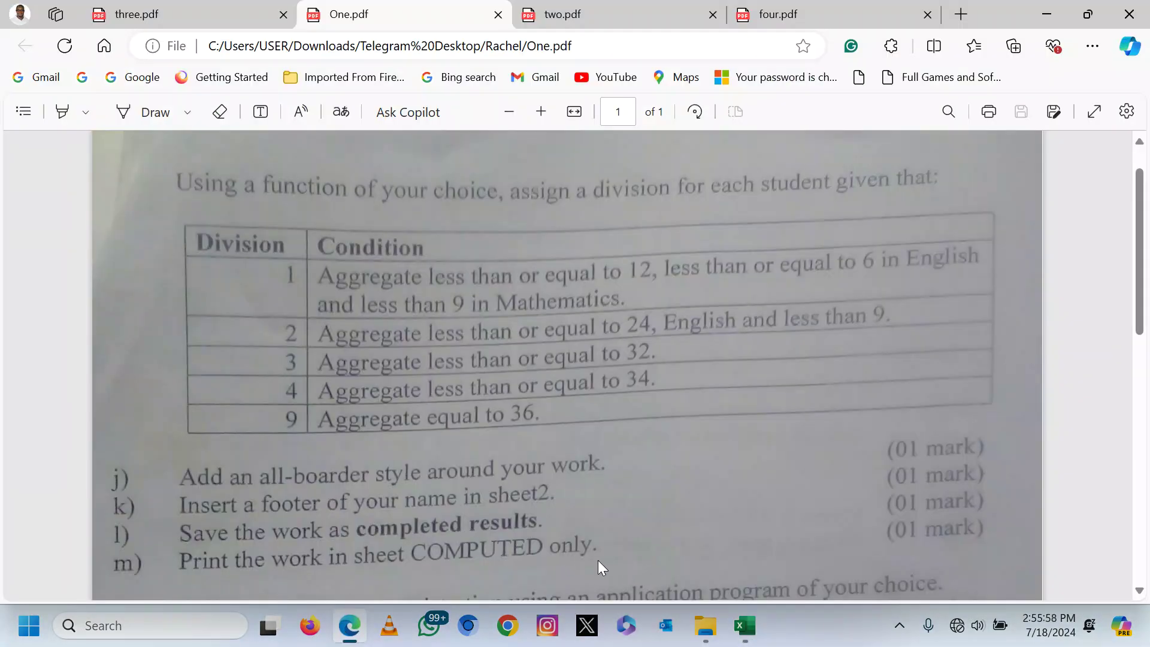
{"action": "left_click", "coordinate": [746, 626]}
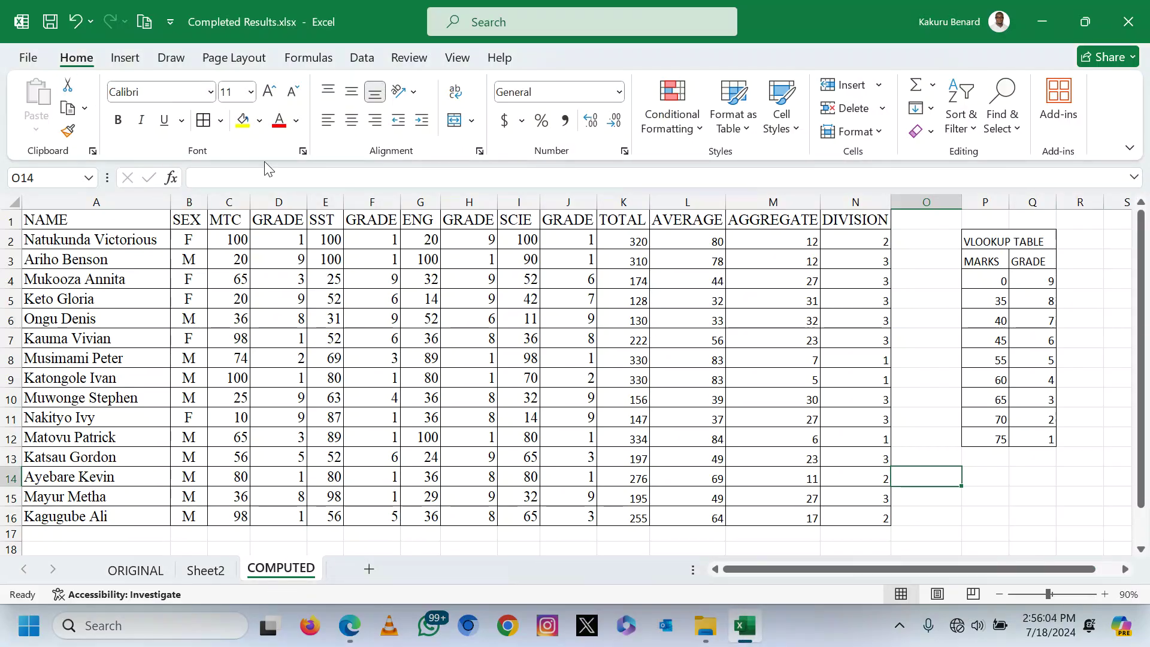
Step: Switch the COMPUTED sheet to landscape orientation and preview the 2-page printout
{"action": "left_click", "coordinate": [488, 394]}
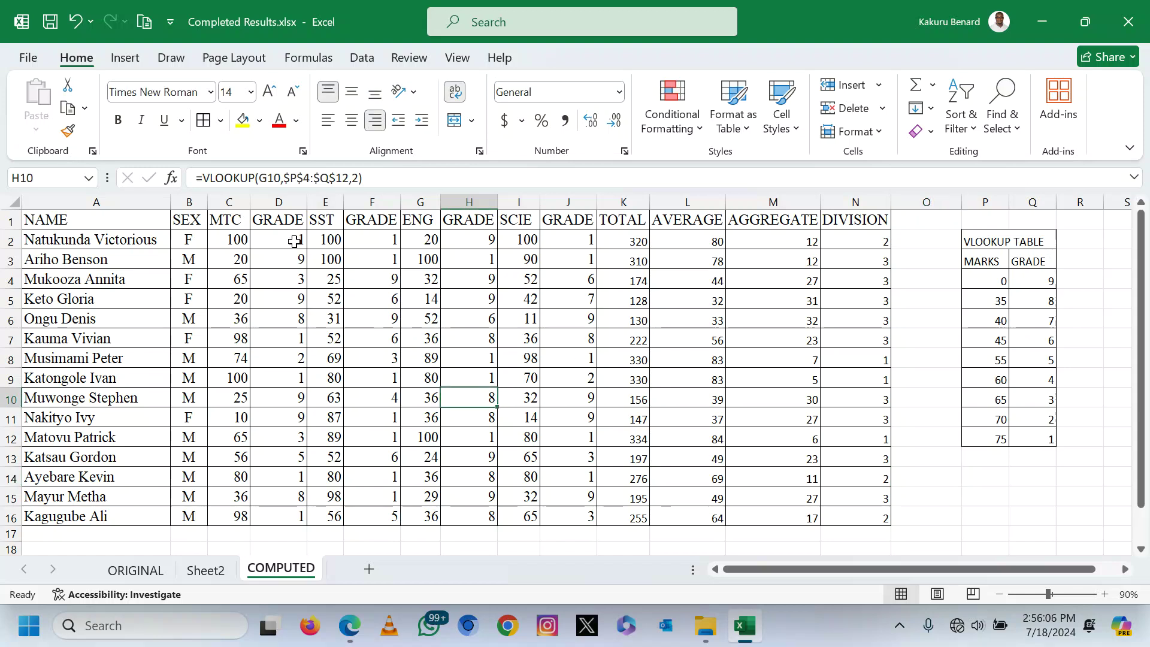
{"action": "left_click", "coordinate": [242, 68]}
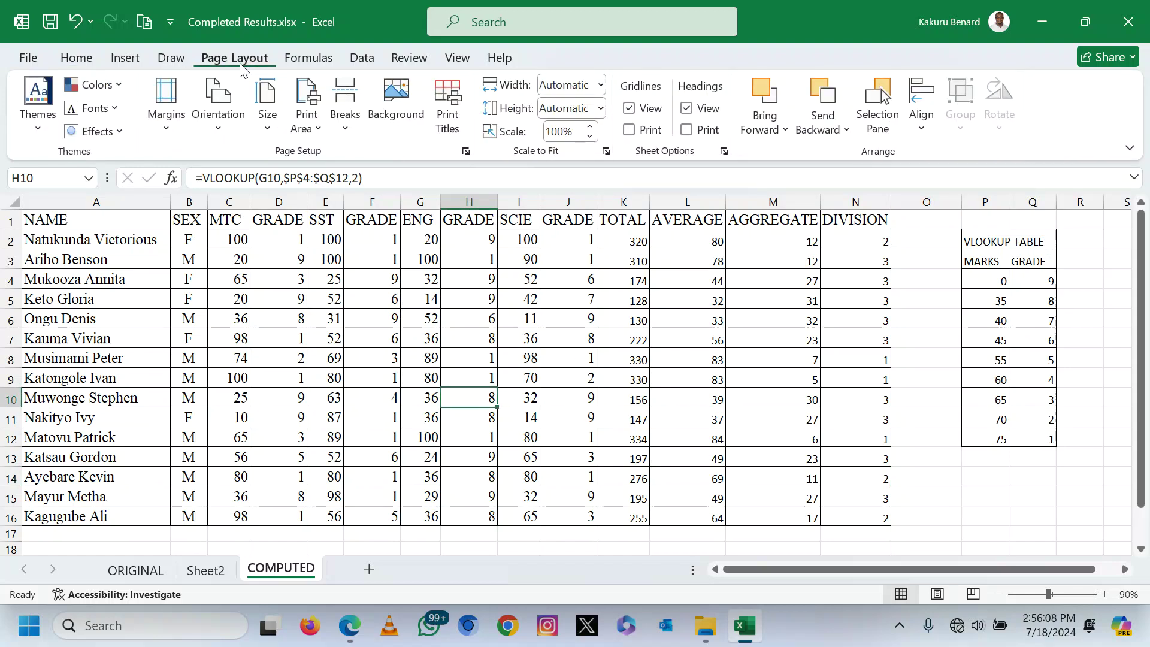
{"action": "left_click", "coordinate": [219, 128]}
{"action": "left_click", "coordinate": [245, 208]}
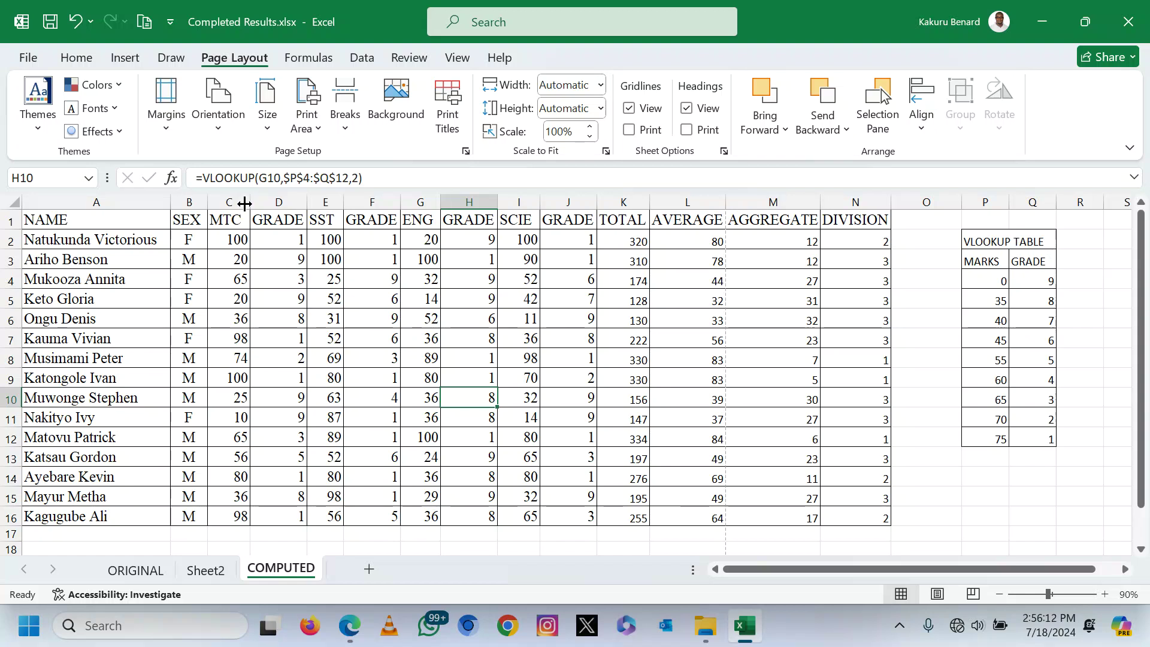
{"action": "key", "text": "ctrl+p"}
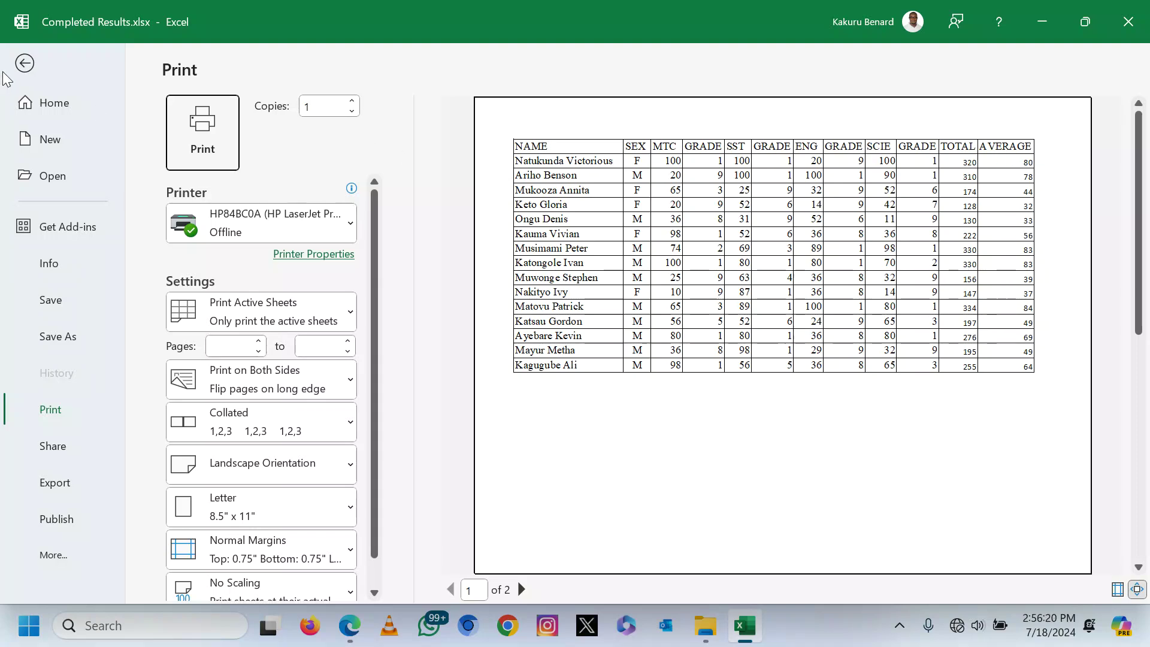
{"action": "left_click", "coordinate": [25, 63]}
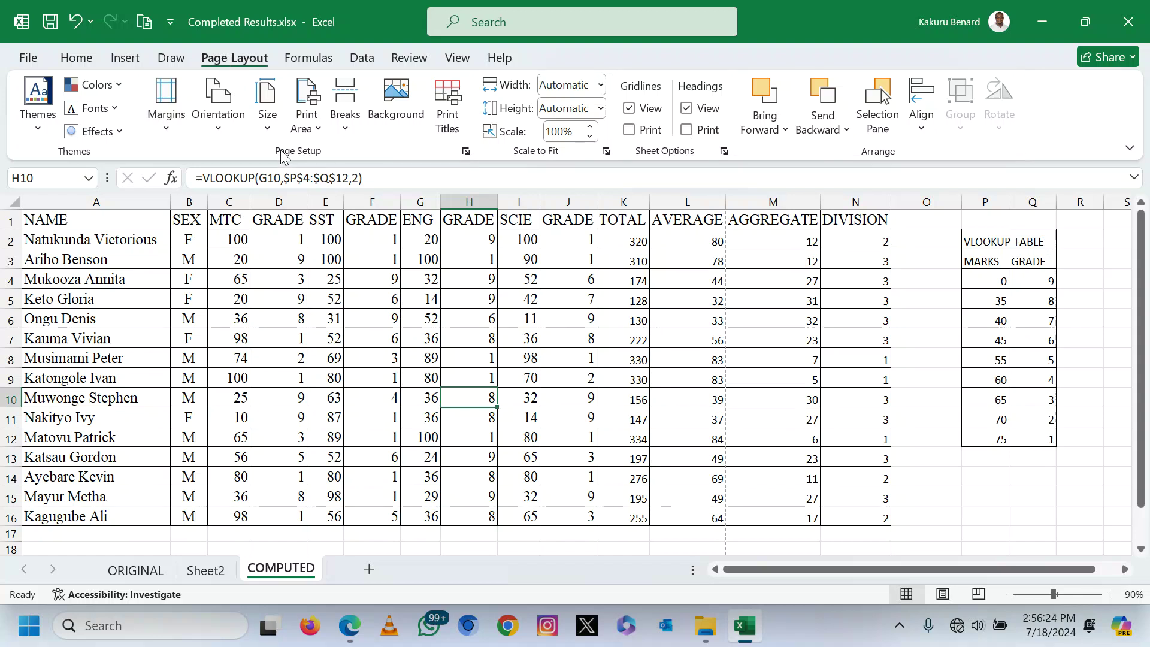
Step: In Page Setup, fit COMPUTED to 1 page wide by 1 tall on A4 paper
{"action": "left_click", "coordinate": [467, 151]}
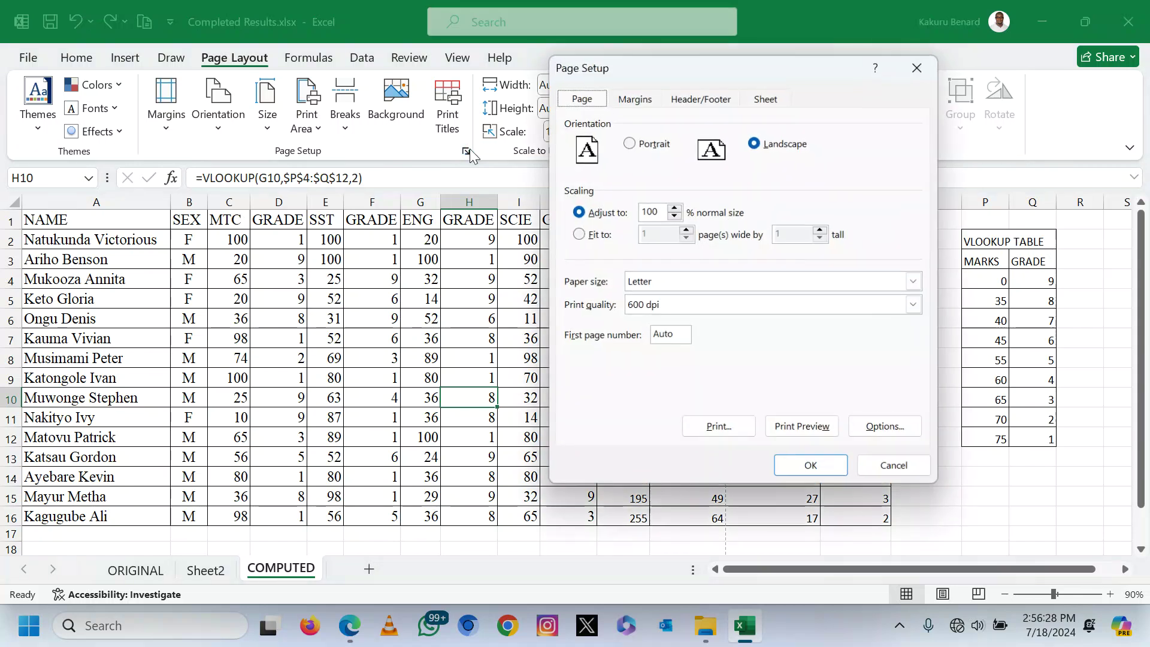
{"action": "left_click", "coordinate": [579, 234]}
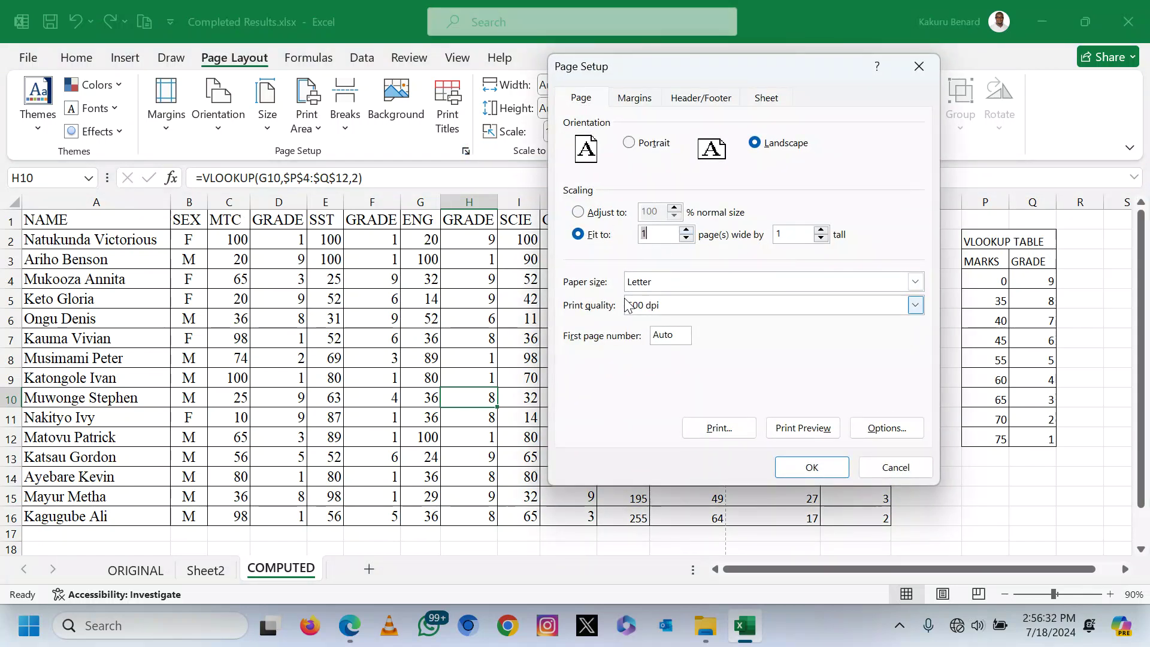
{"action": "left_click", "coordinate": [651, 280]}
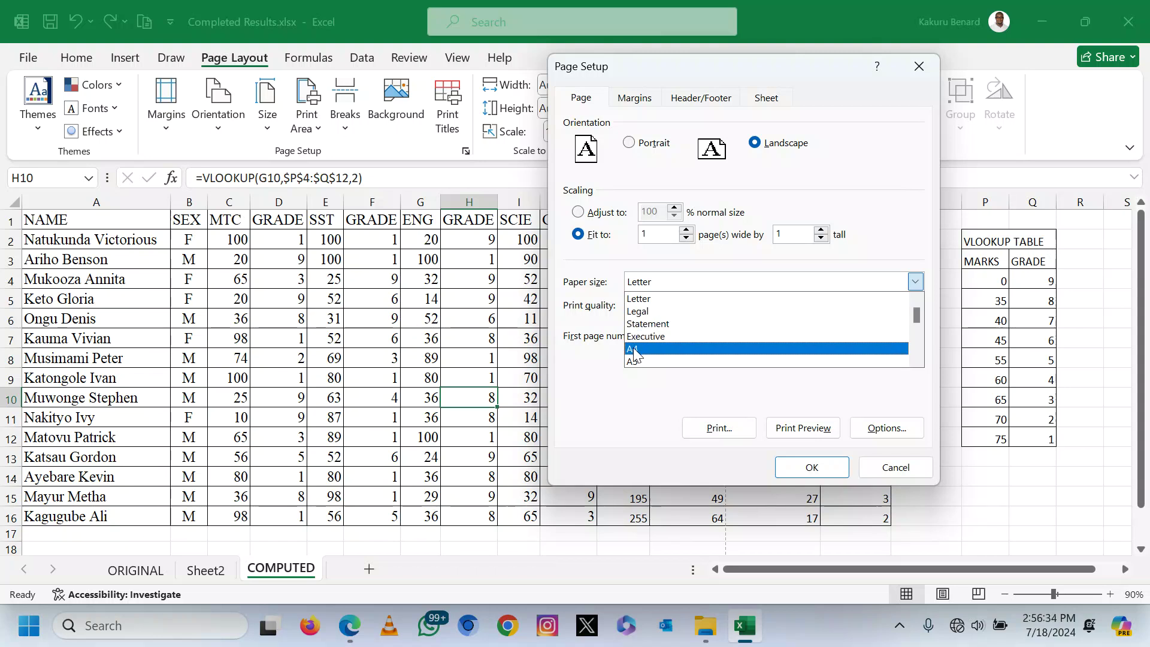
{"action": "left_click", "coordinate": [637, 350]}
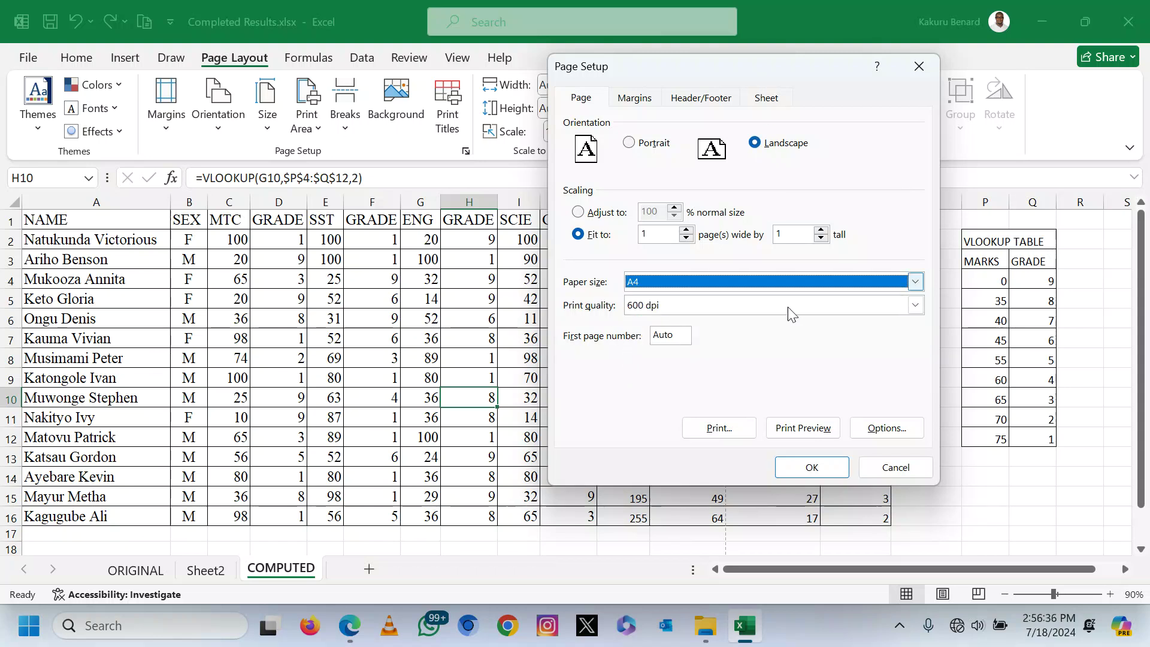
{"action": "left_click", "coordinate": [814, 468]}
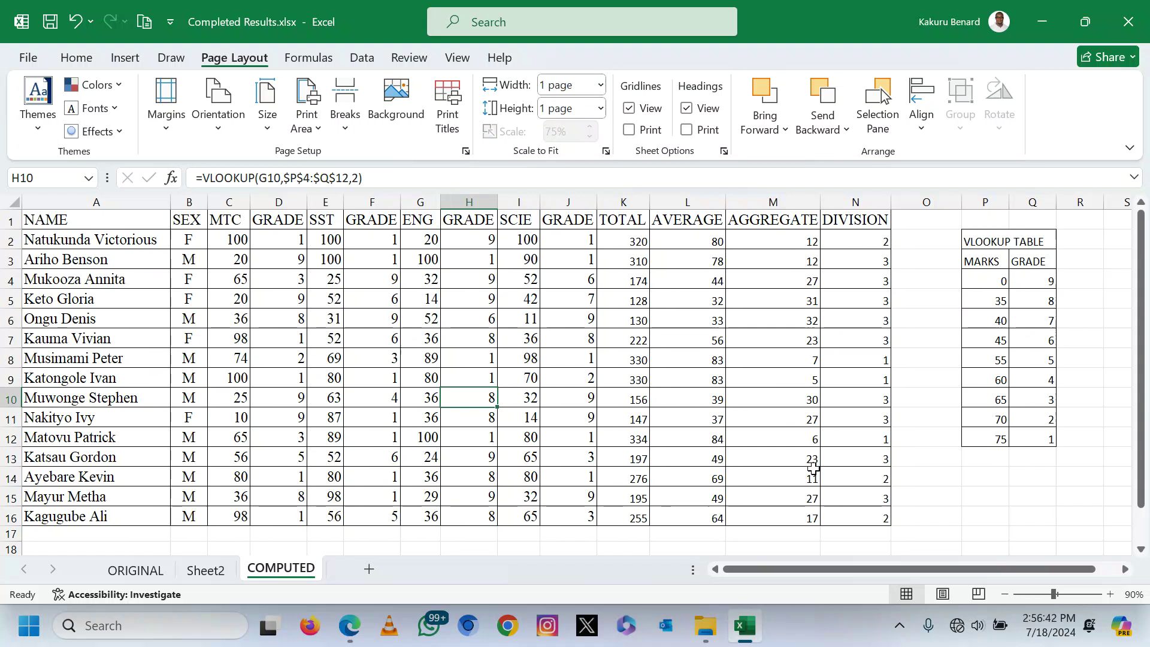
{"action": "key", "text": "ctrl+p"}
{"action": "left_click", "coordinate": [945, 227]}
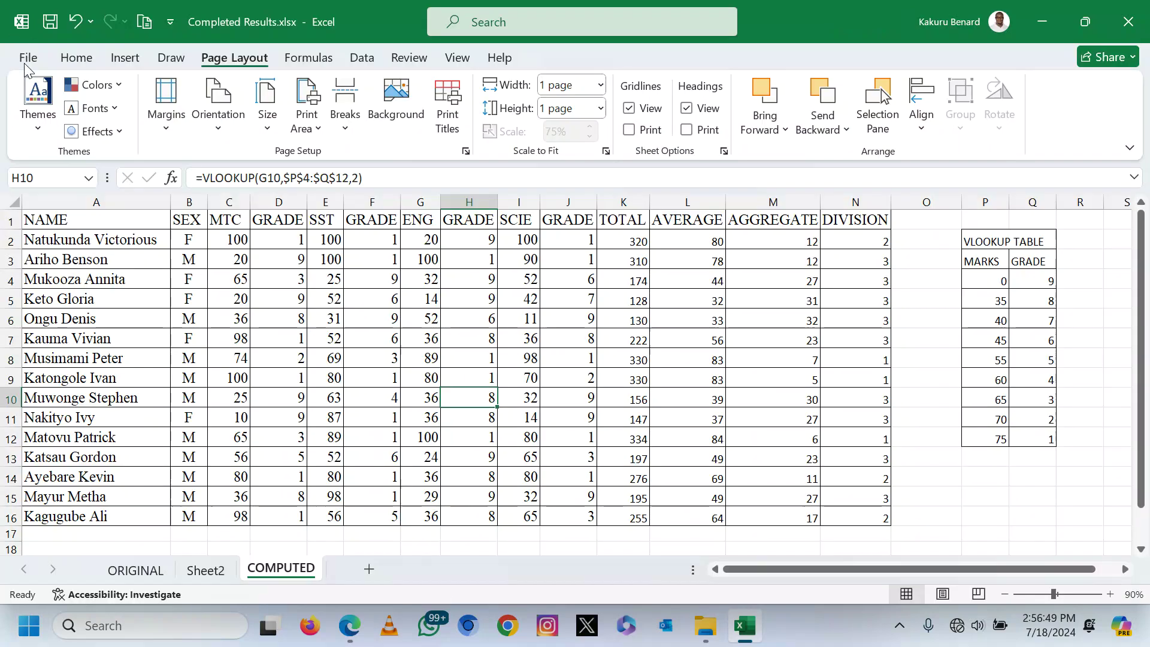
{"action": "left_click", "coordinate": [25, 63]}
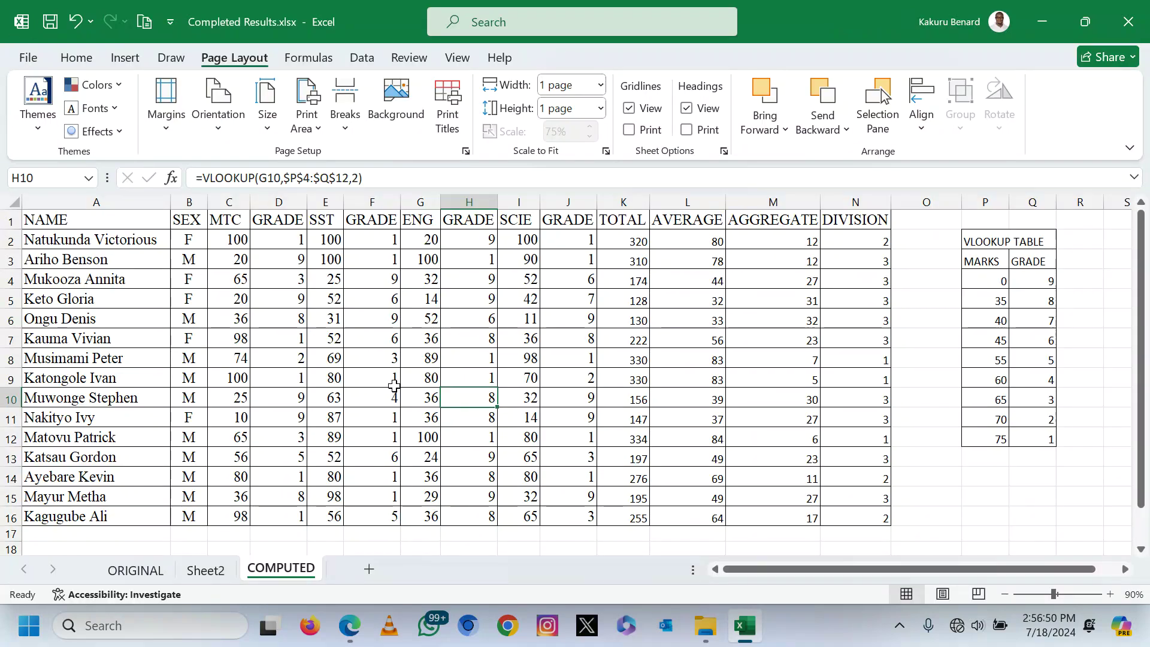